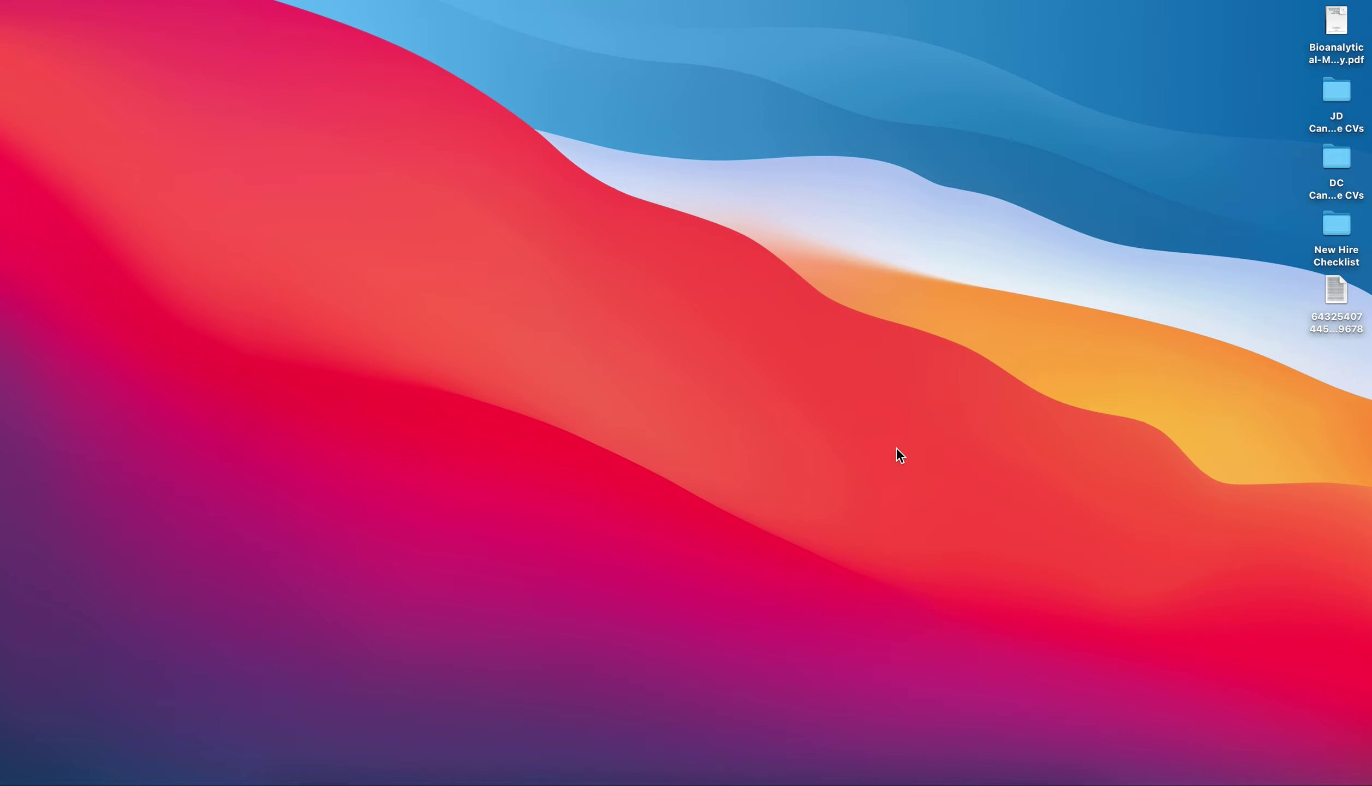
Step: Launch Safari and load joslin.org from the address-bar suggestion
{"action": "left_click", "coordinate": [429, 783]}
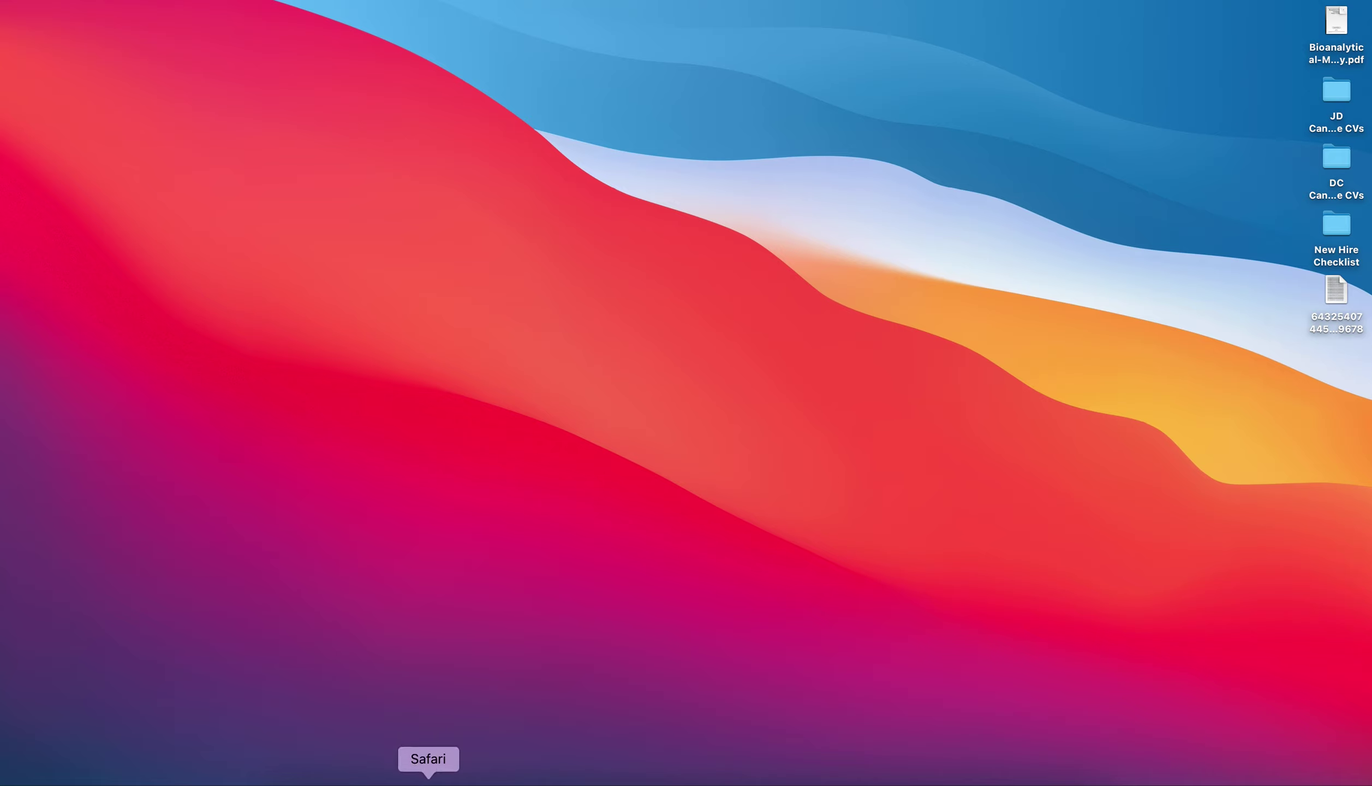
{"action": "type", "text": "jos"}
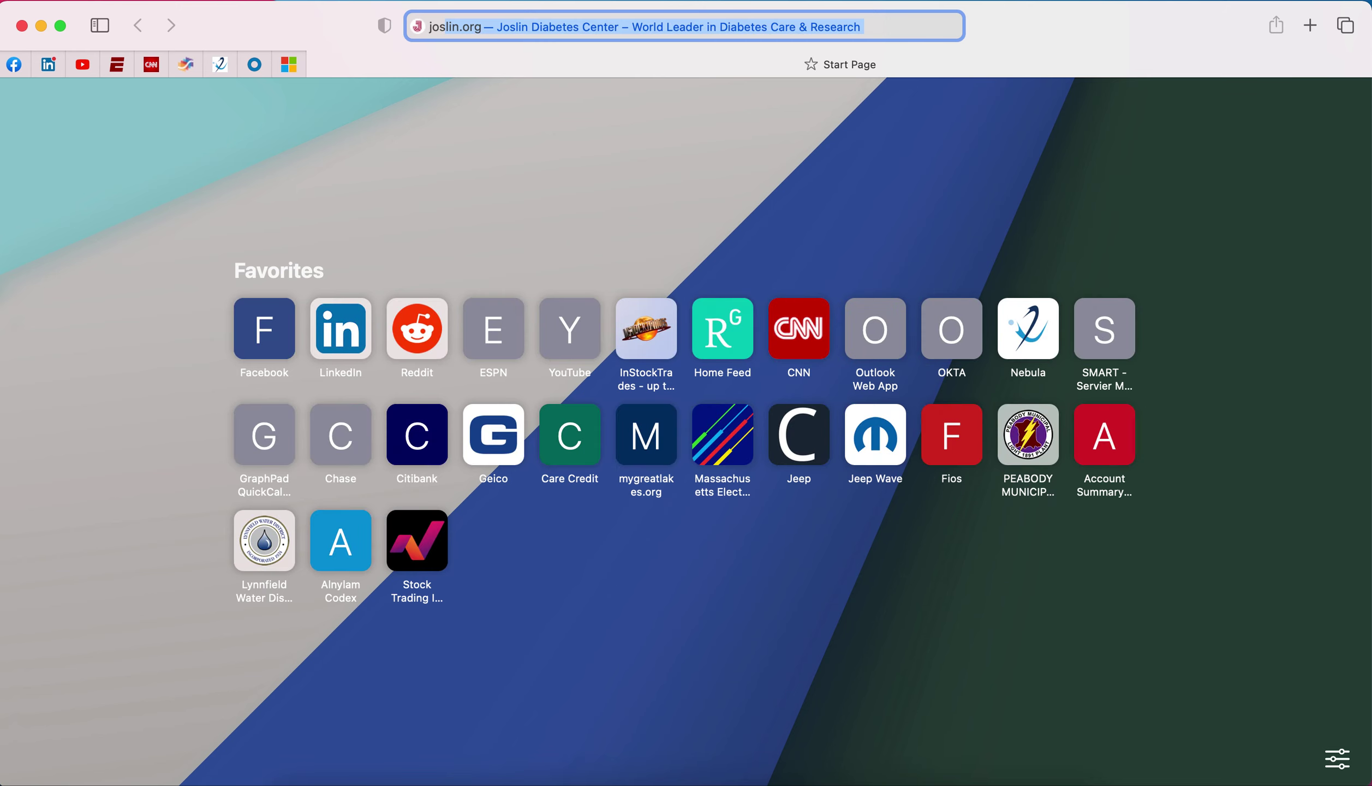
{"action": "key", "text": "Return"}
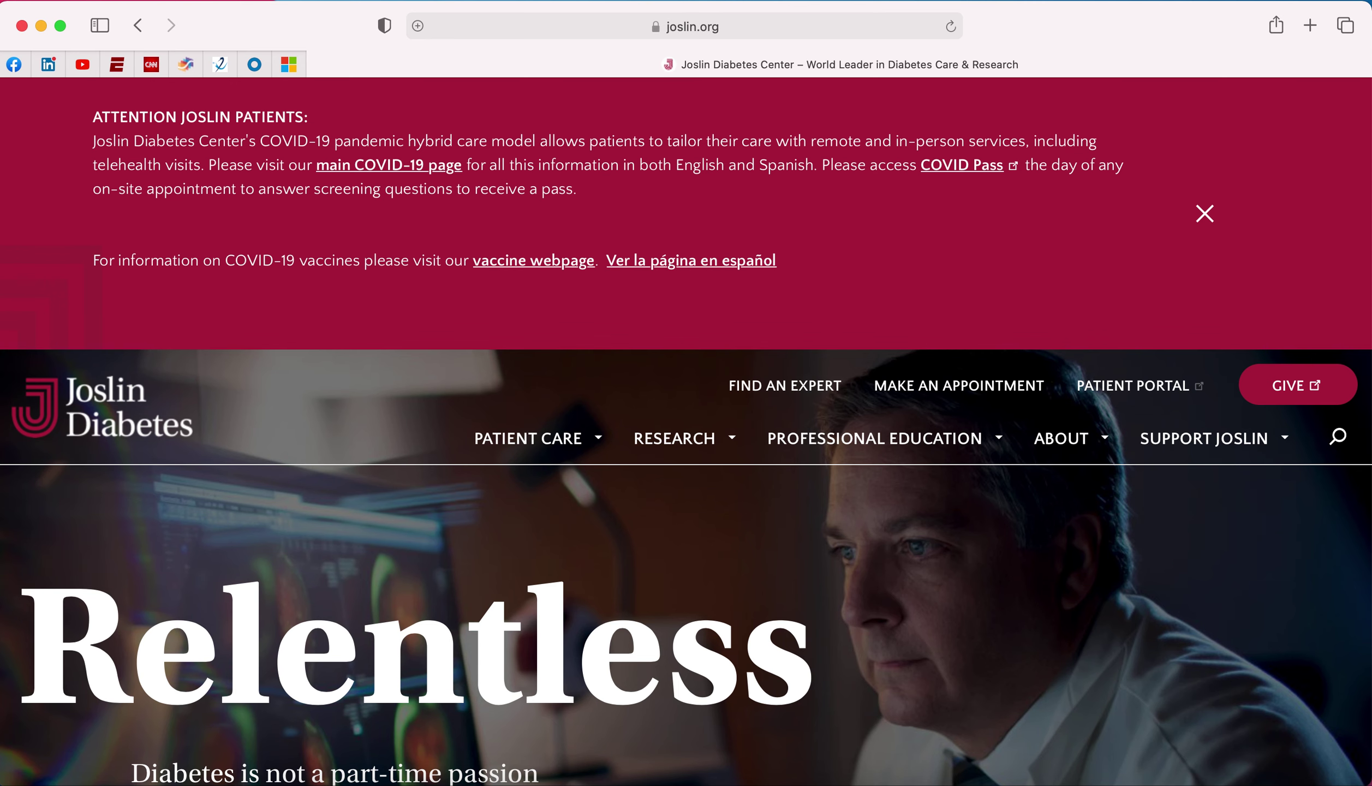
{"action": "left_click", "coordinate": [664, 431]}
{"action": "left_click", "coordinate": [691, 560]}
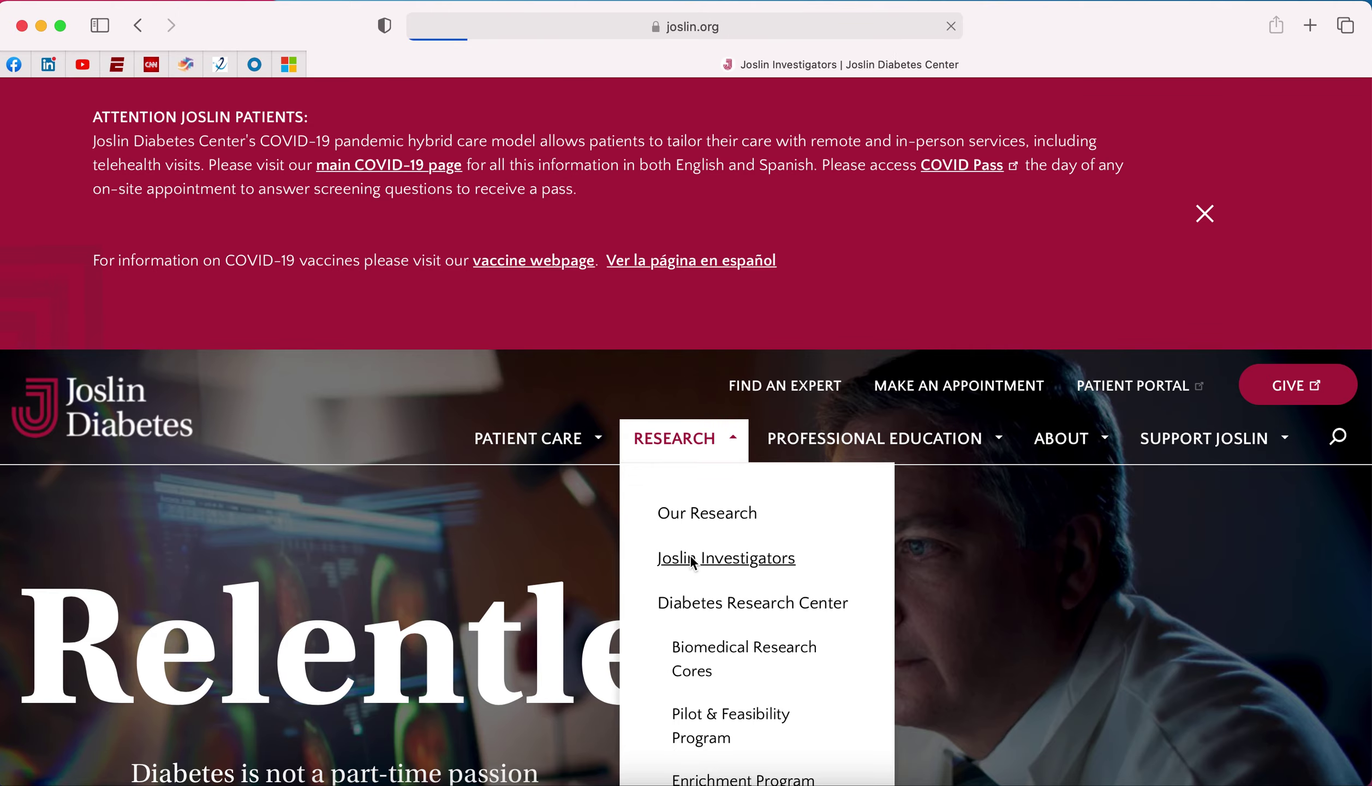
{"action": "scroll", "coordinate": [579, 565], "scroll_direction": "down", "scroll_amount": 8}
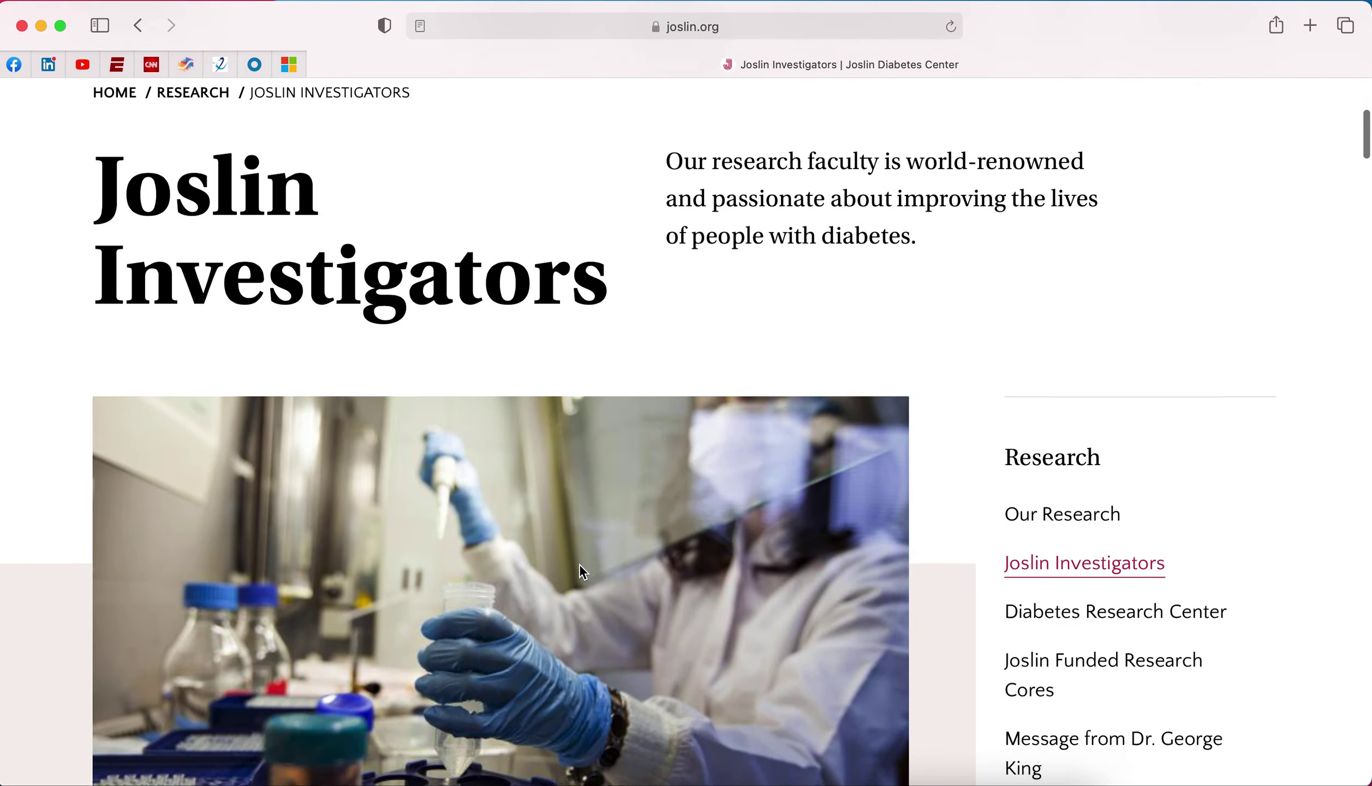
{"action": "scroll", "coordinate": [580, 564], "scroll_direction": "down", "scroll_amount": 15}
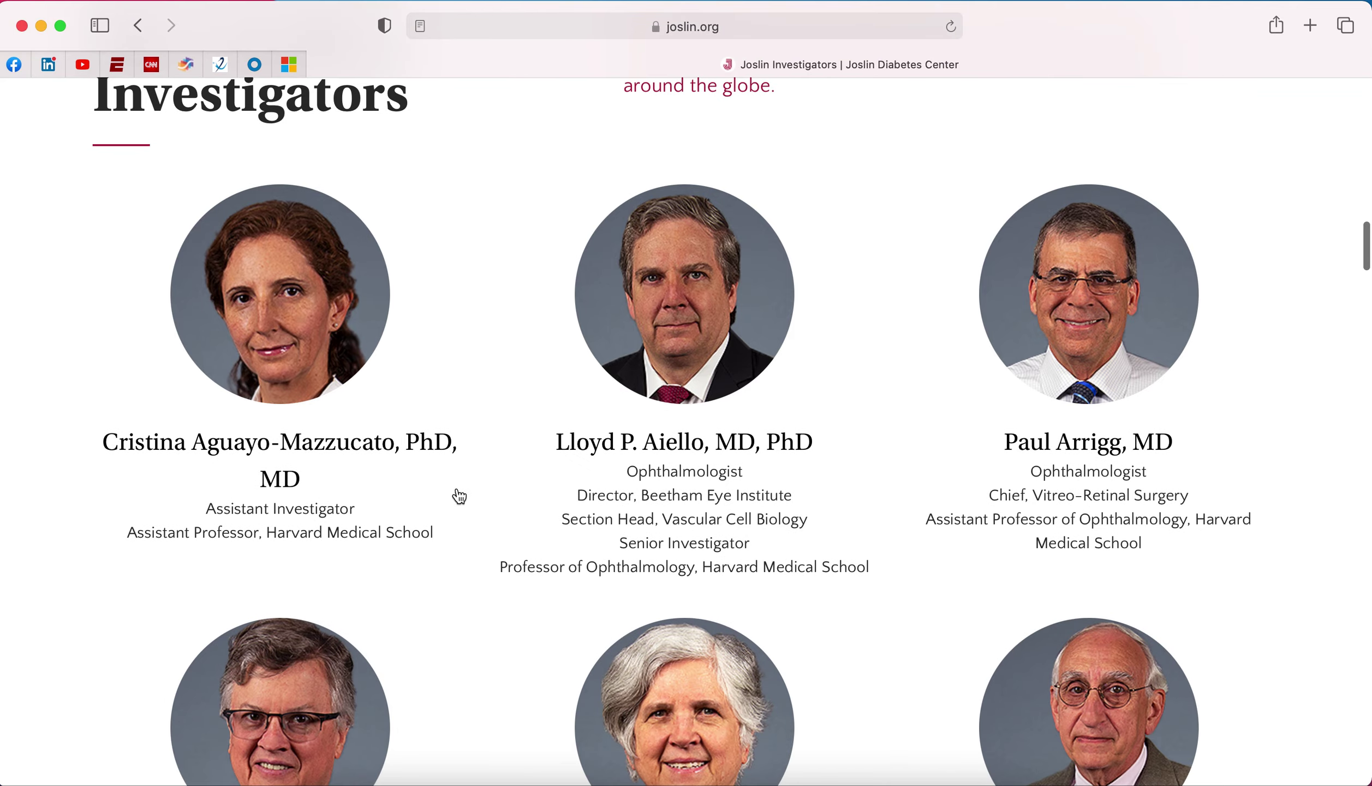
{"action": "scroll", "coordinate": [524, 603], "scroll_direction": "down", "scroll_amount": 8}
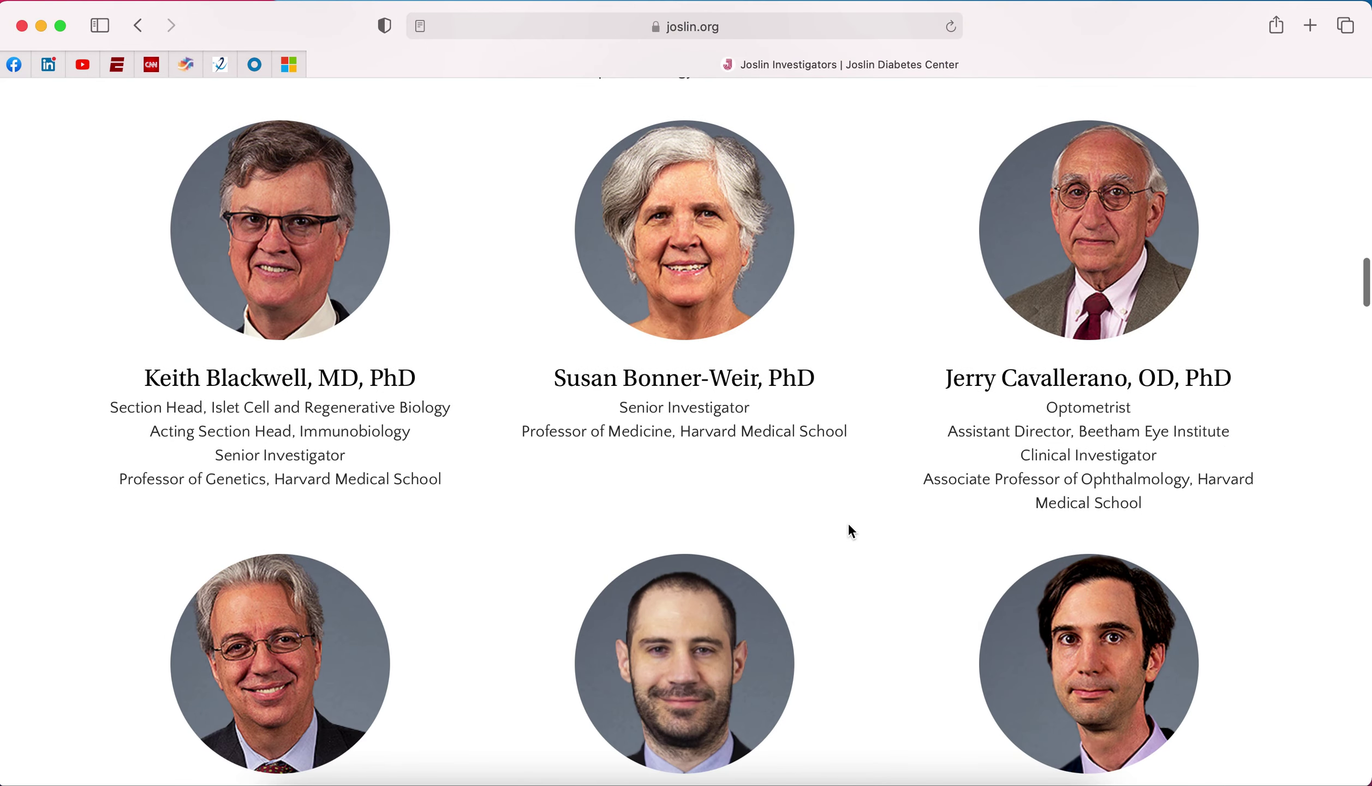
{"action": "scroll", "coordinate": [850, 529], "scroll_direction": "down", "scroll_amount": 13}
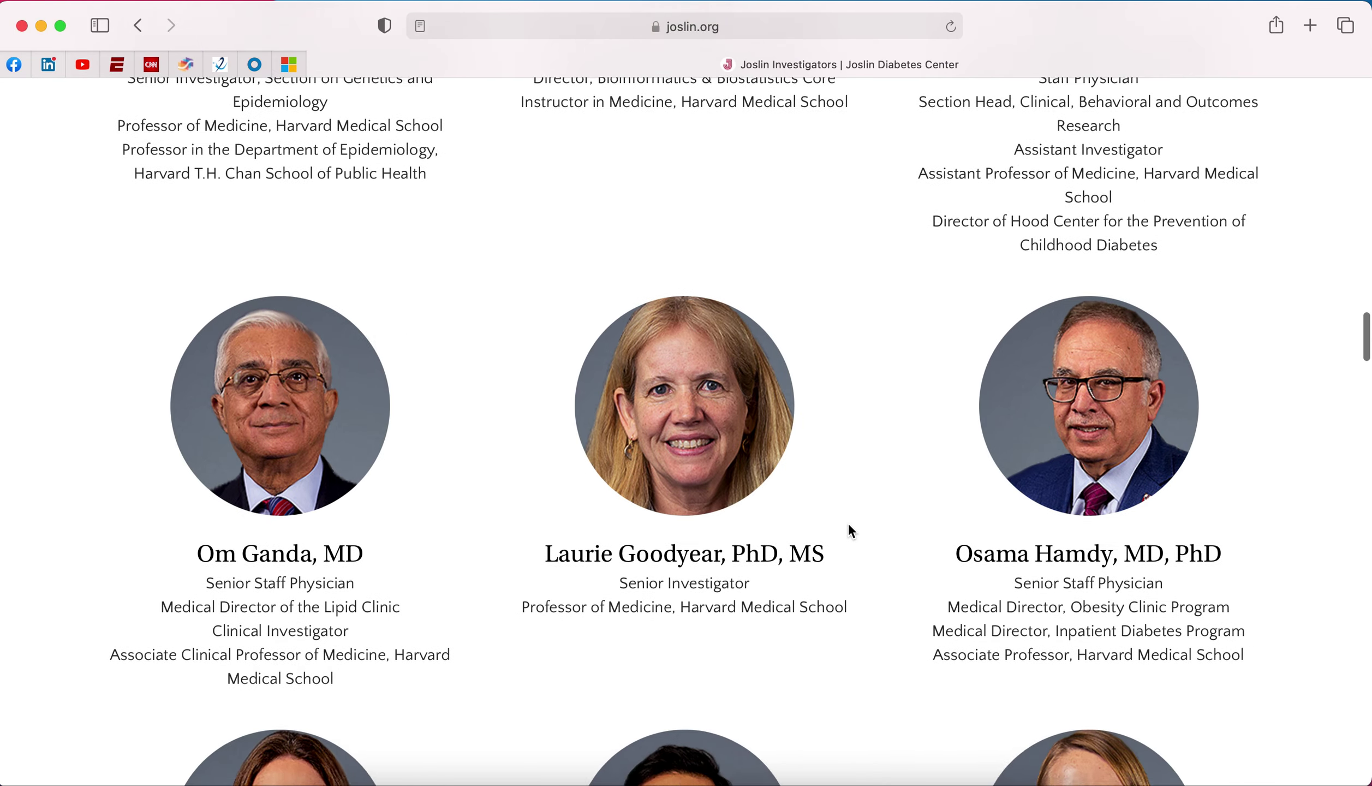
{"action": "scroll", "coordinate": [849, 526], "scroll_direction": "down", "scroll_amount": 14}
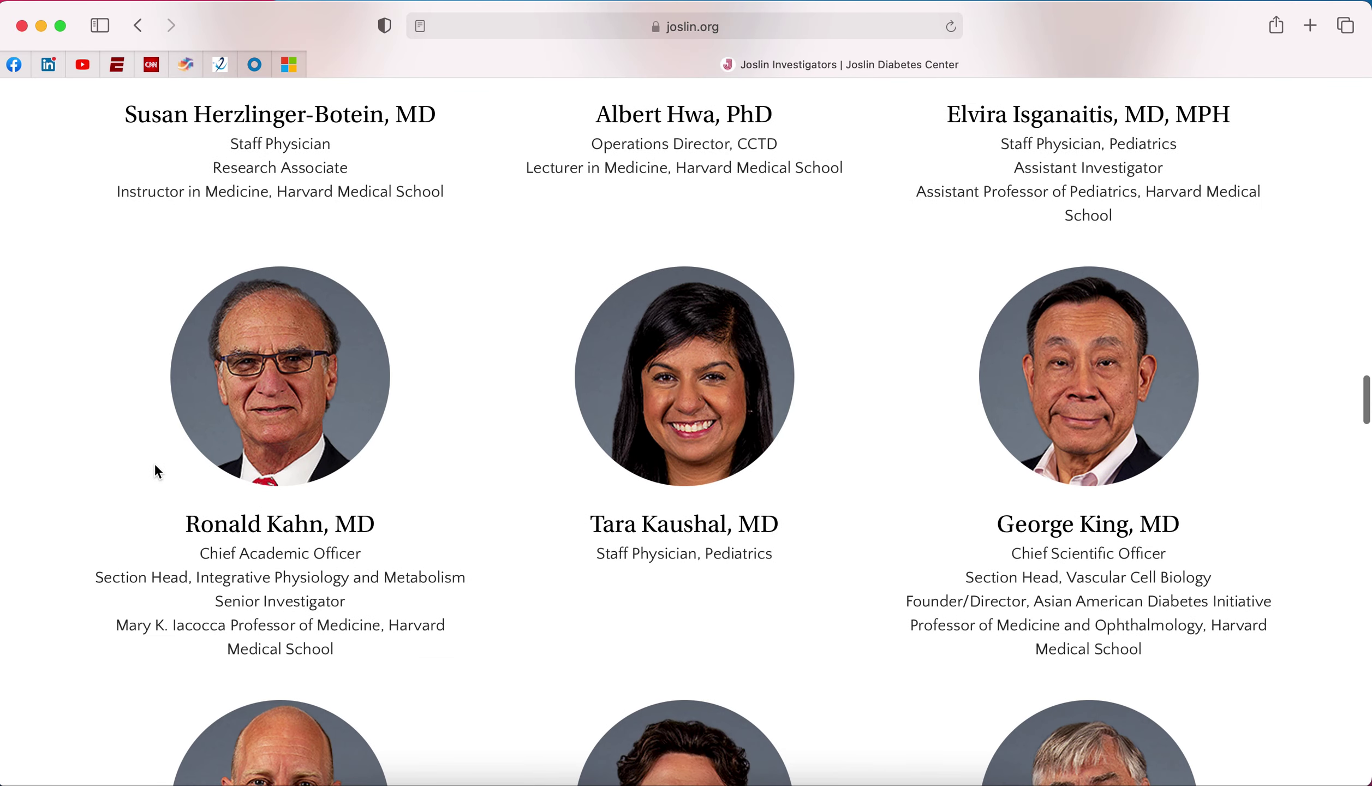
{"action": "left_click", "coordinate": [218, 523]}
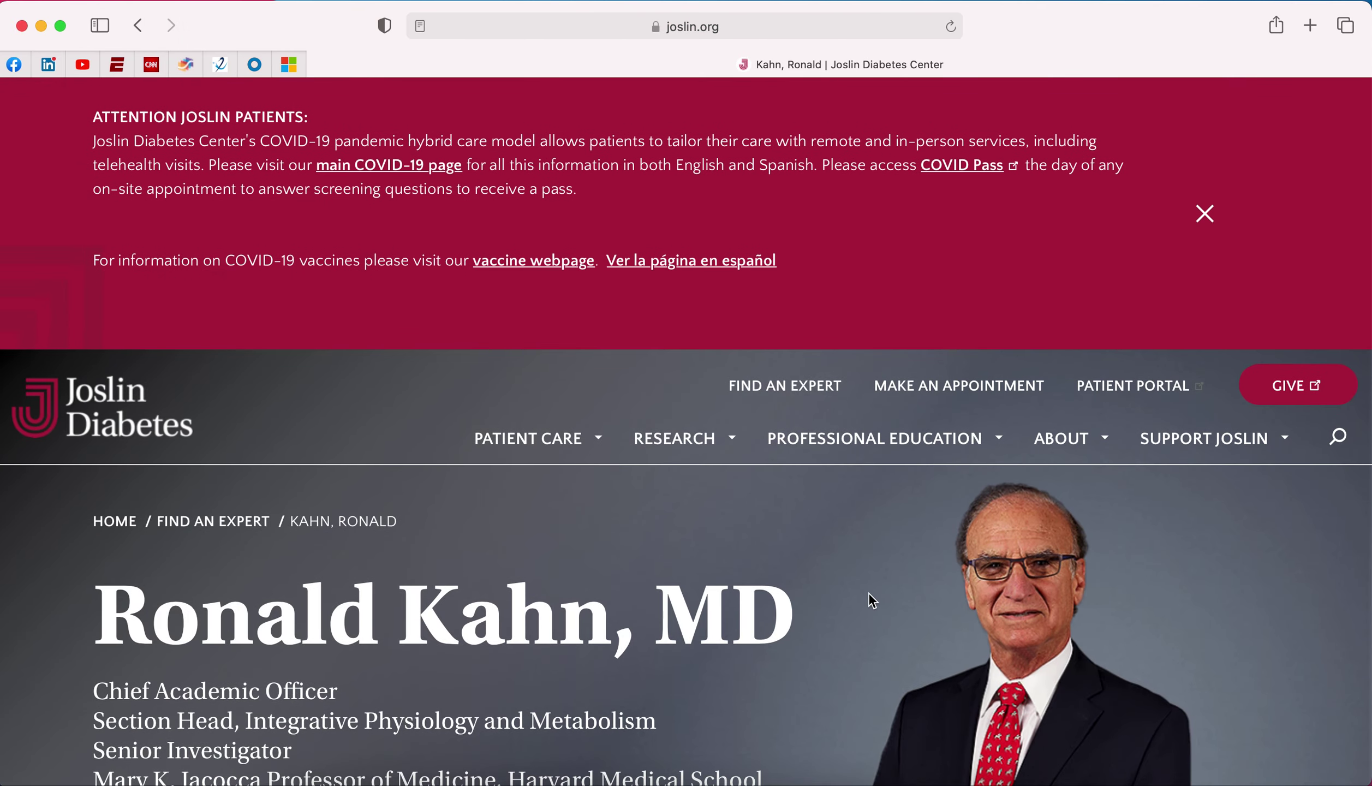
{"action": "scroll", "coordinate": [869, 593], "scroll_direction": "down", "scroll_amount": 3}
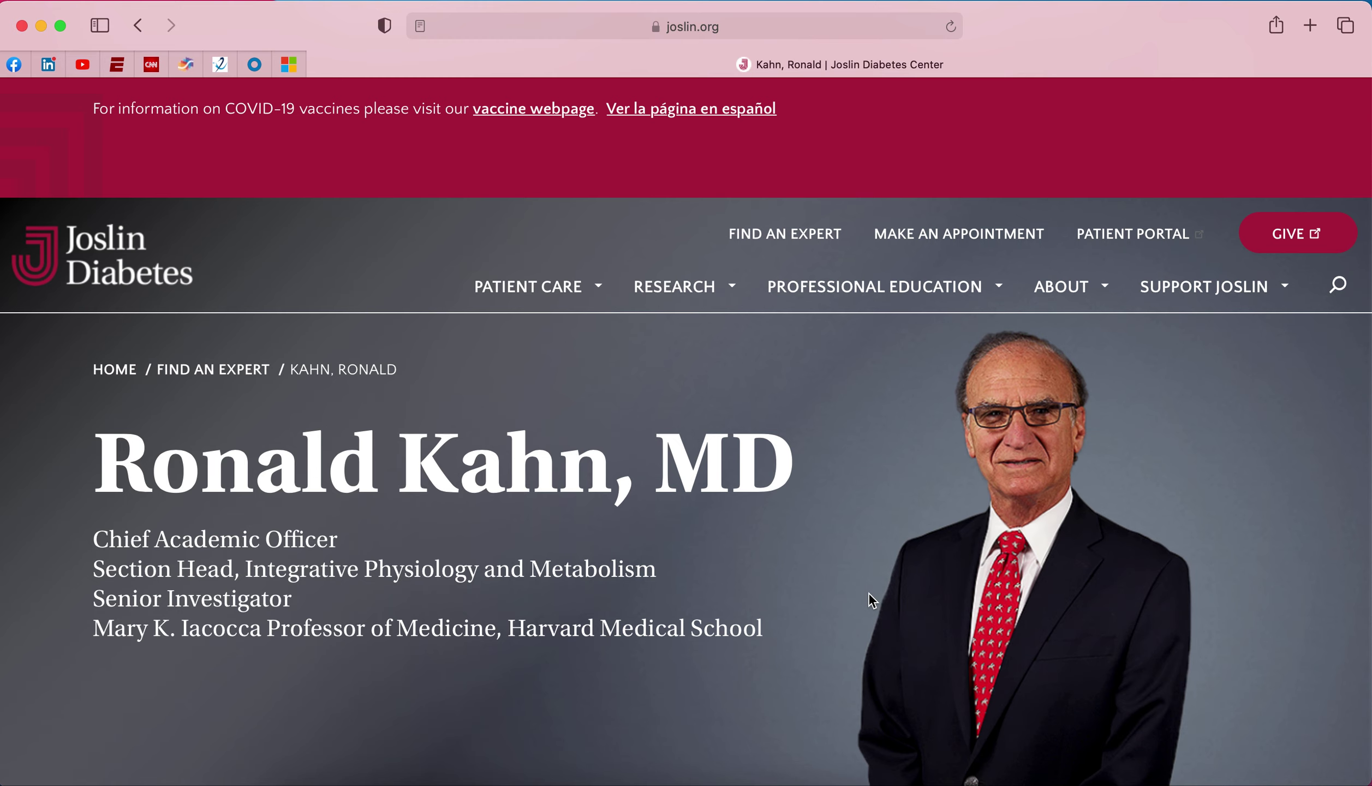
{"action": "scroll", "coordinate": [869, 593], "scroll_direction": "down", "scroll_amount": 3}
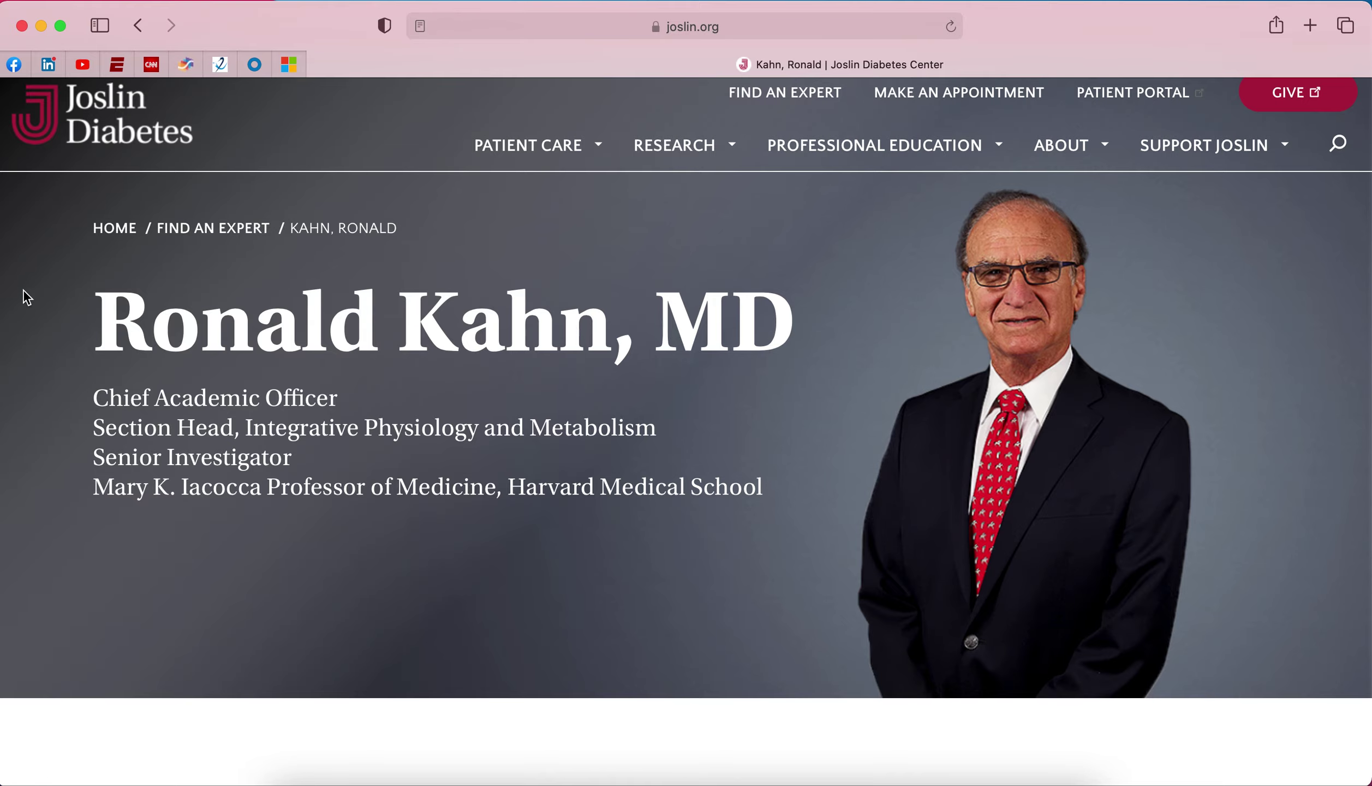
{"action": "scroll", "coordinate": [440, 564], "scroll_direction": "down", "scroll_amount": 15}
{"action": "scroll", "coordinate": [450, 557], "scroll_direction": "up", "scroll_amount": 3}
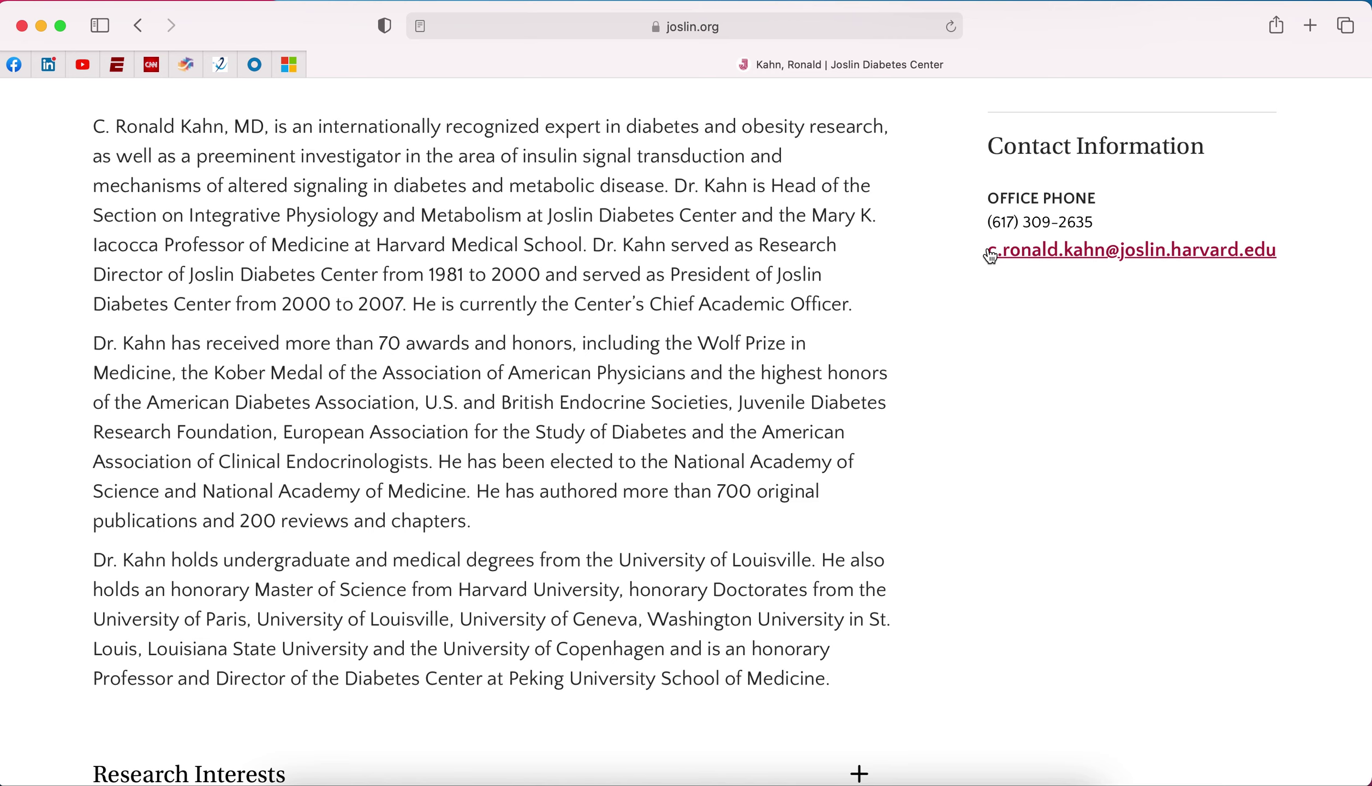
{"action": "scroll", "coordinate": [786, 415], "scroll_direction": "down", "scroll_amount": 6}
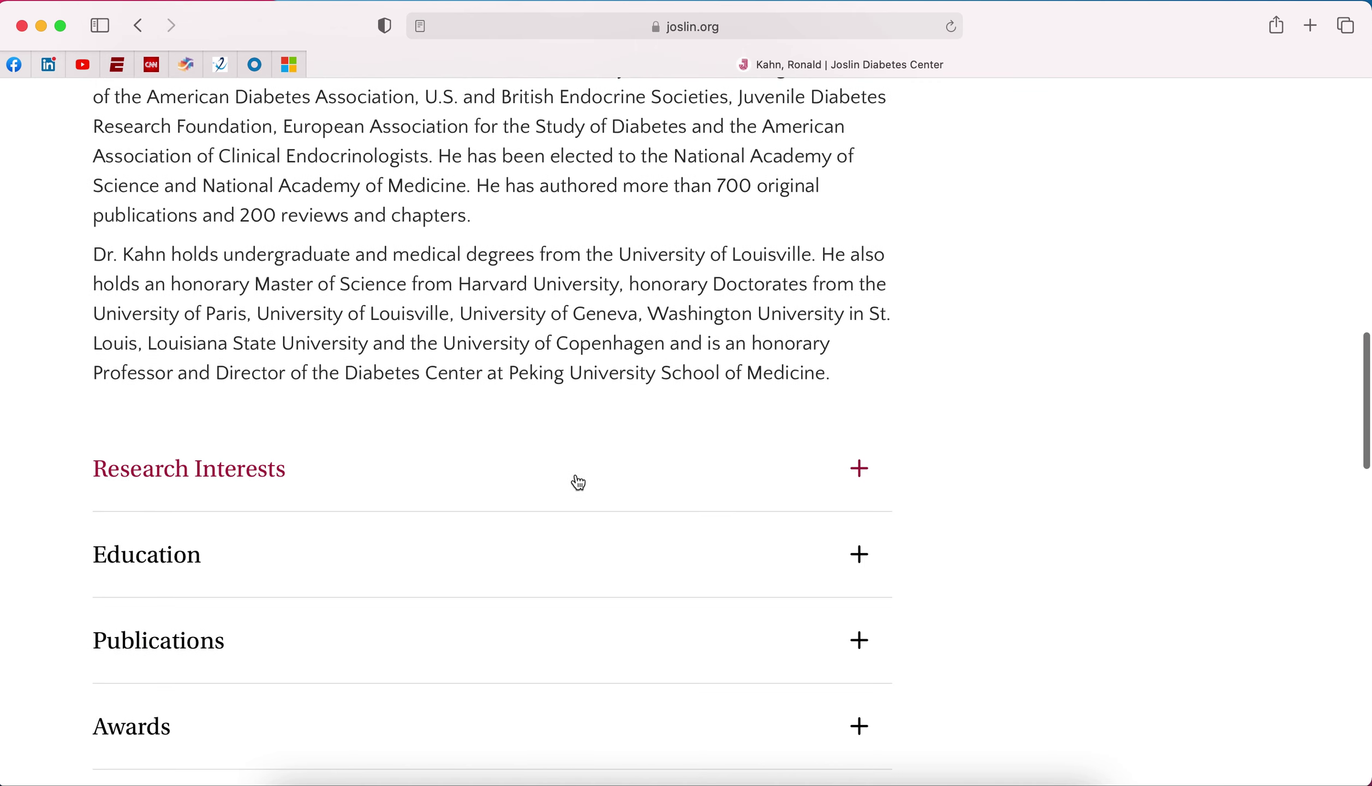
{"action": "scroll", "coordinate": [578, 482], "scroll_direction": "down", "scroll_amount": 2}
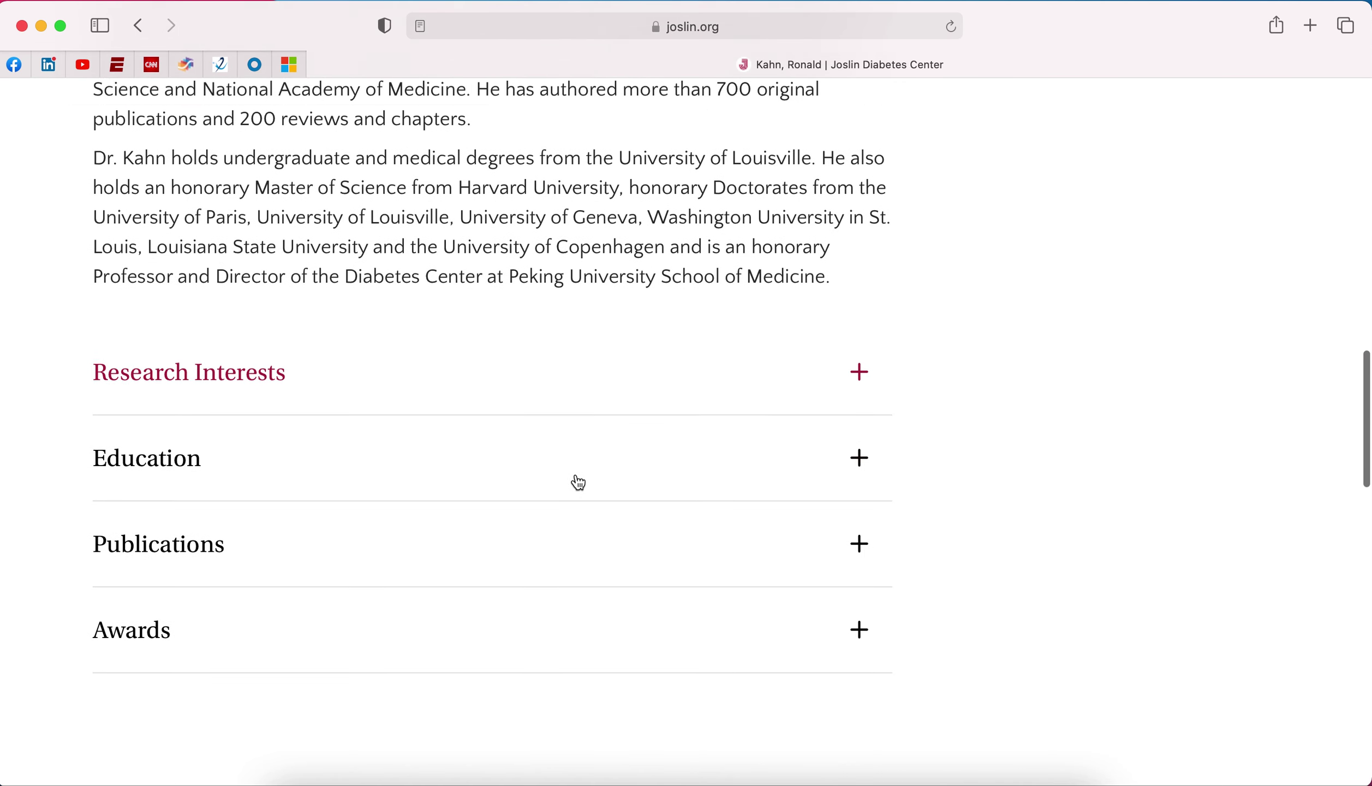
{"action": "left_click", "coordinate": [677, 374]}
Step: Scroll down the profile page and expand its Education section
{"action": "scroll", "coordinate": [377, 474], "scroll_direction": "down", "scroll_amount": 2}
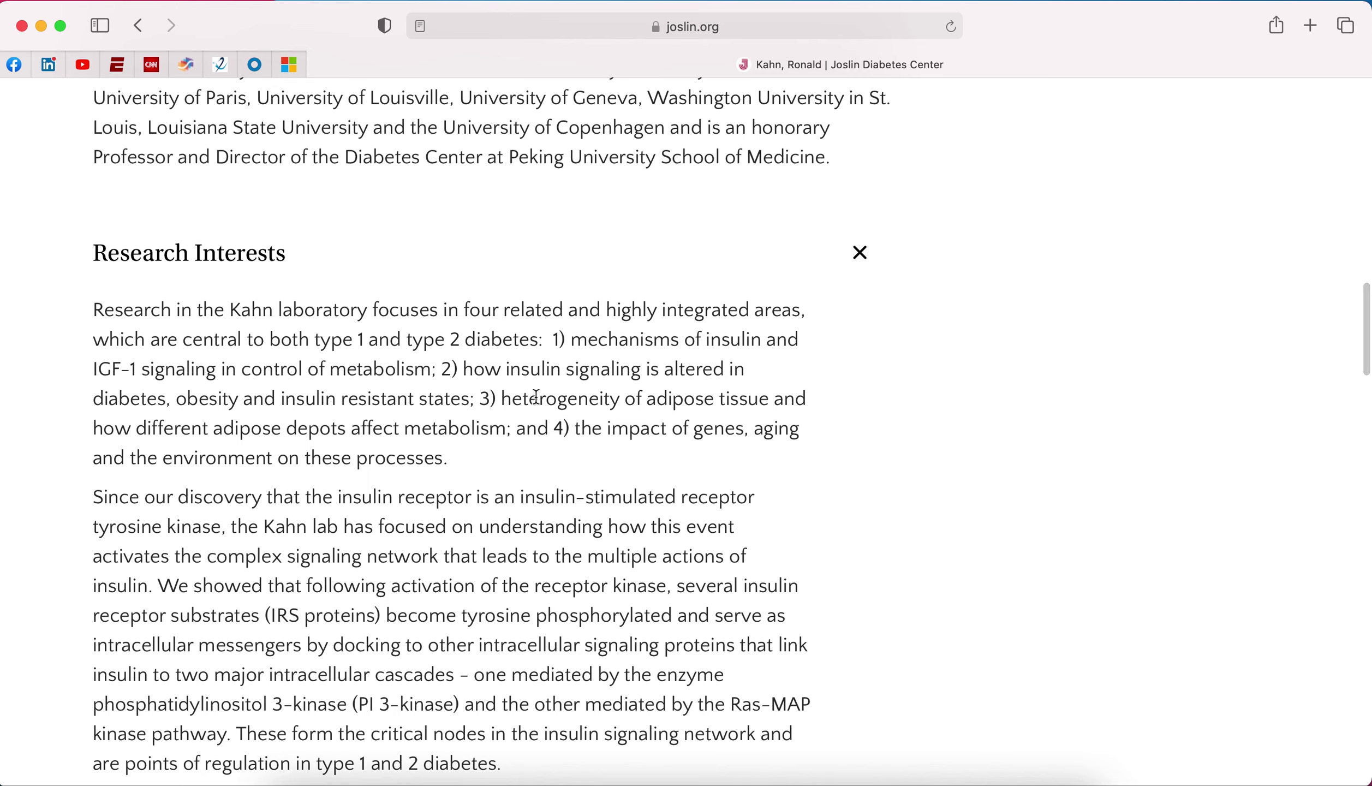
{"action": "scroll", "coordinate": [536, 396], "scroll_direction": "down", "scroll_amount": 5}
{"action": "scroll", "coordinate": [567, 560], "scroll_direction": "down", "scroll_amount": 20}
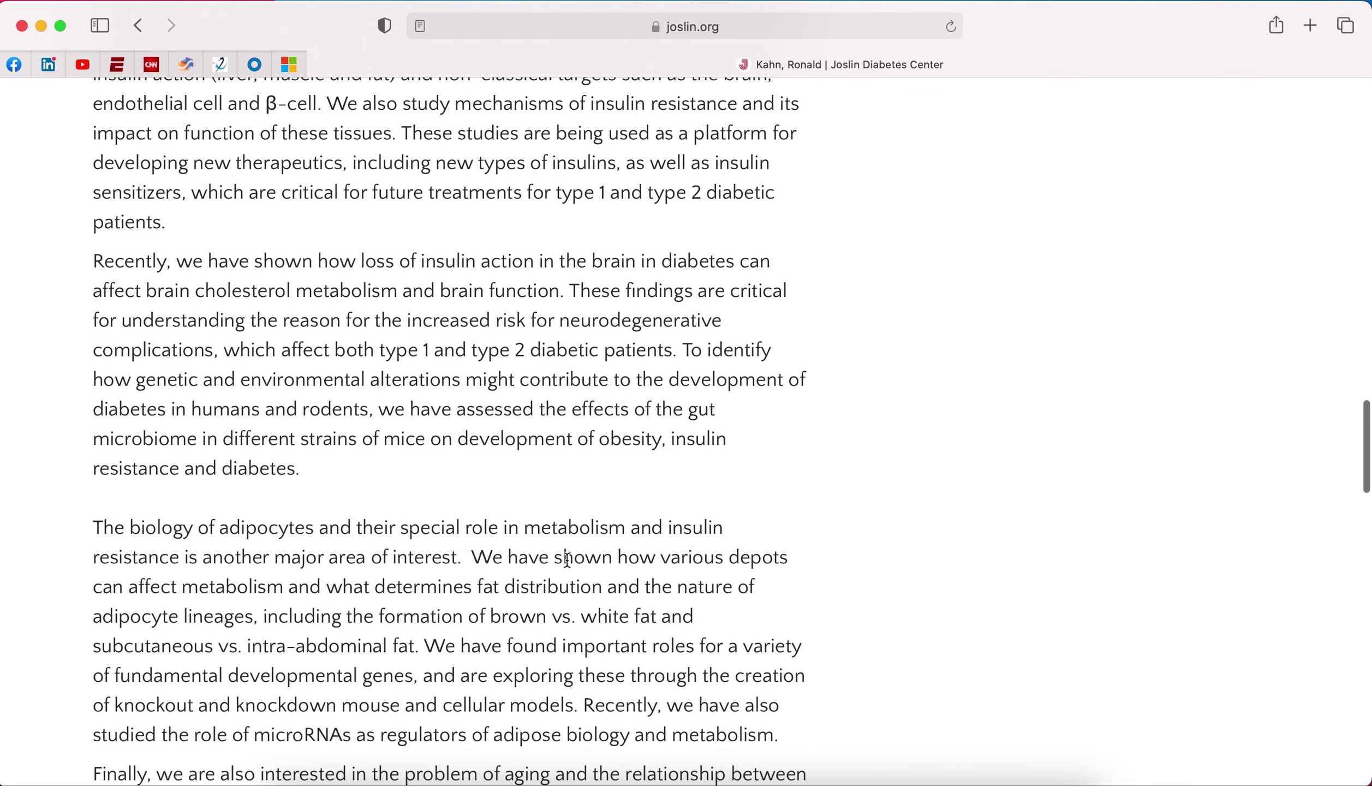
{"action": "scroll", "coordinate": [567, 560], "scroll_direction": "down", "scroll_amount": 18}
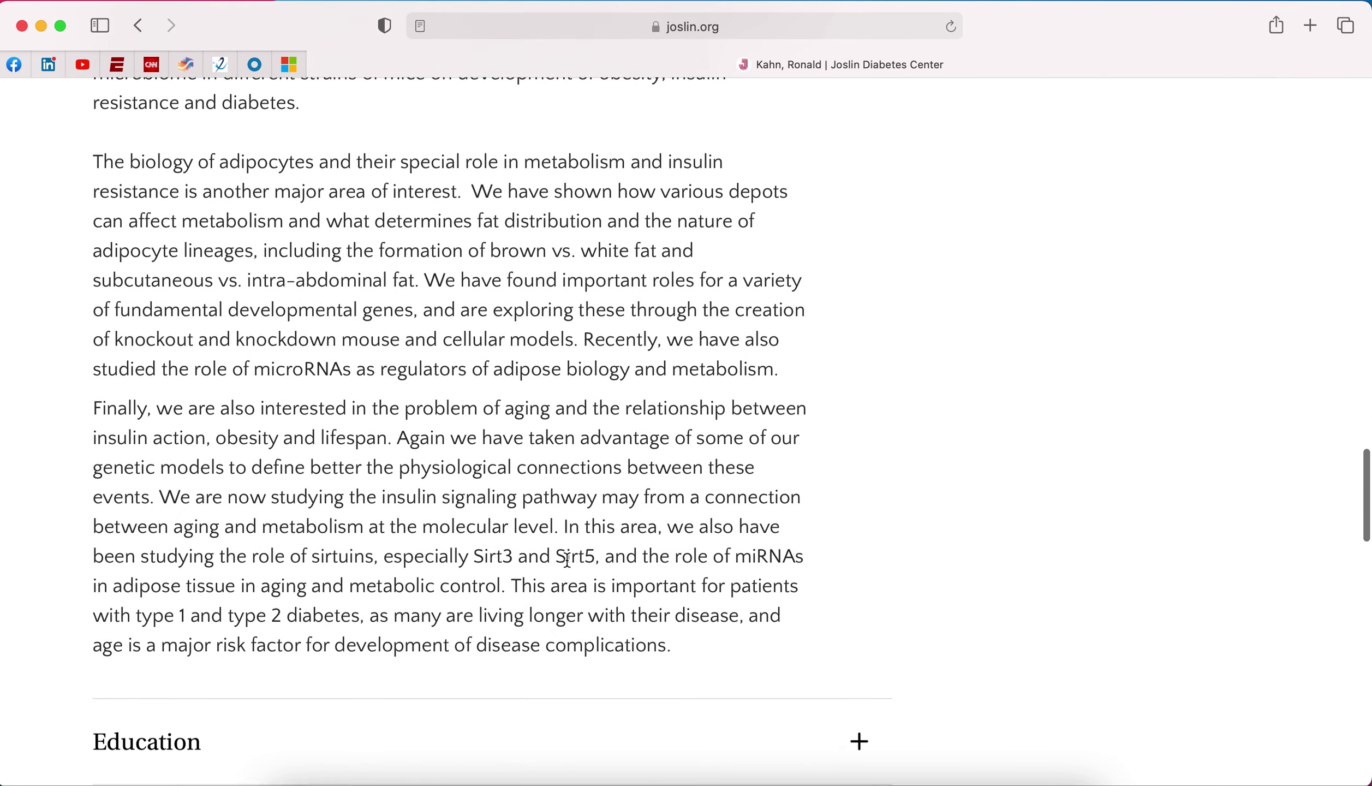
{"action": "left_click", "coordinate": [714, 488]}
Step: Select the biography passage on 700 original publications and 200 reviews
{"action": "scroll", "coordinate": [712, 490], "scroll_direction": "down", "scroll_amount": 8}
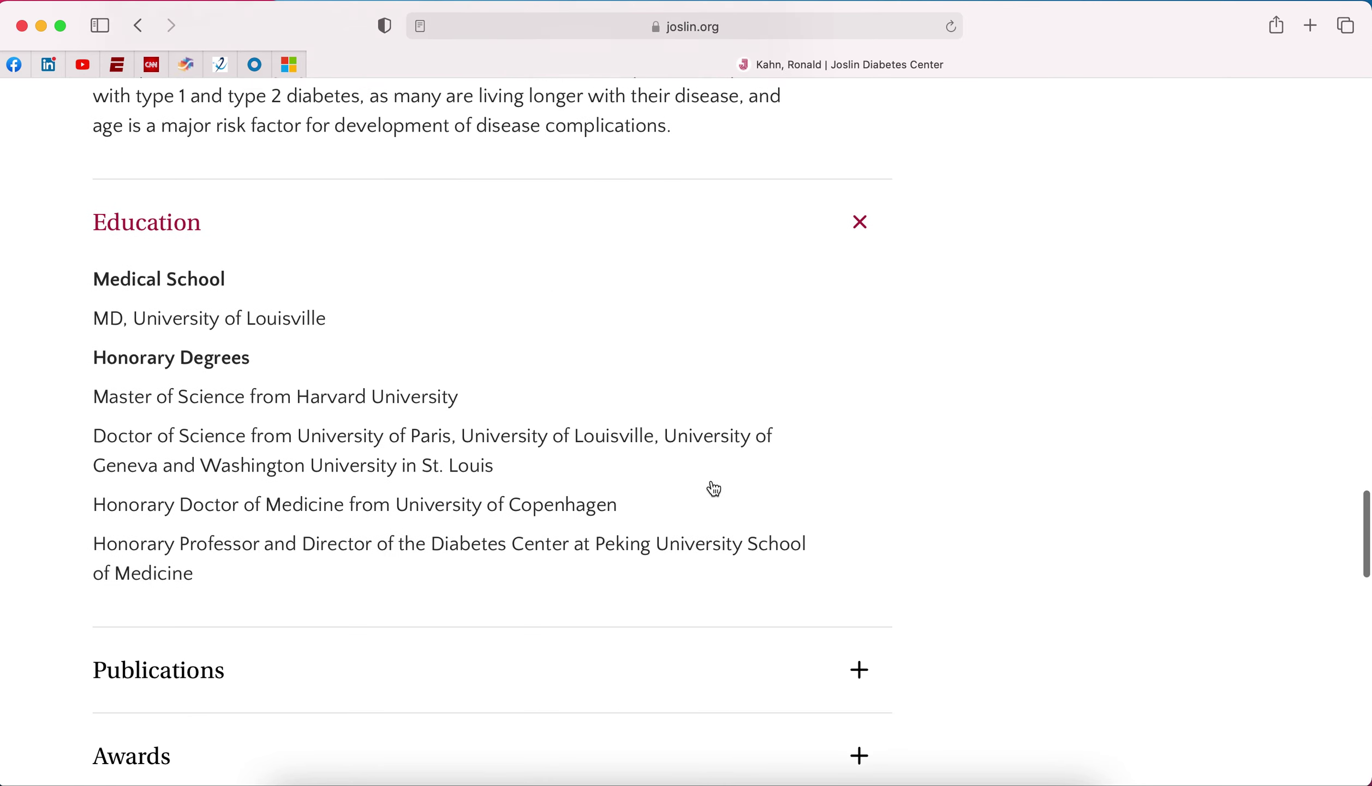
{"action": "scroll", "coordinate": [442, 525], "scroll_direction": "down", "scroll_amount": 4}
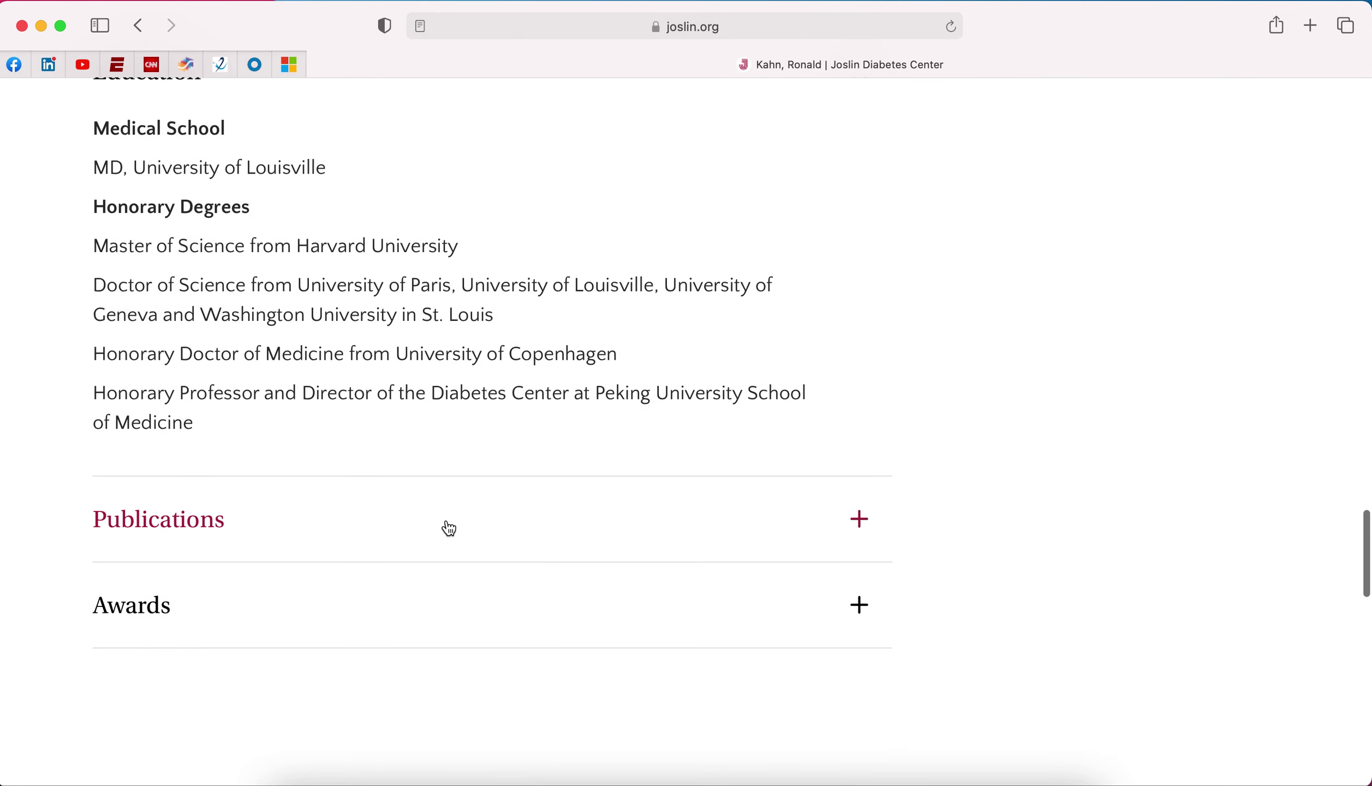
{"action": "scroll", "coordinate": [455, 661], "scroll_direction": "down", "scroll_amount": 5}
{"action": "scroll", "coordinate": [456, 670], "scroll_direction": "down", "scroll_amount": 3}
{"action": "scroll", "coordinate": [456, 670], "scroll_direction": "up", "scroll_amount": 20}
{"action": "scroll", "coordinate": [454, 663], "scroll_direction": "up", "scroll_amount": 20}
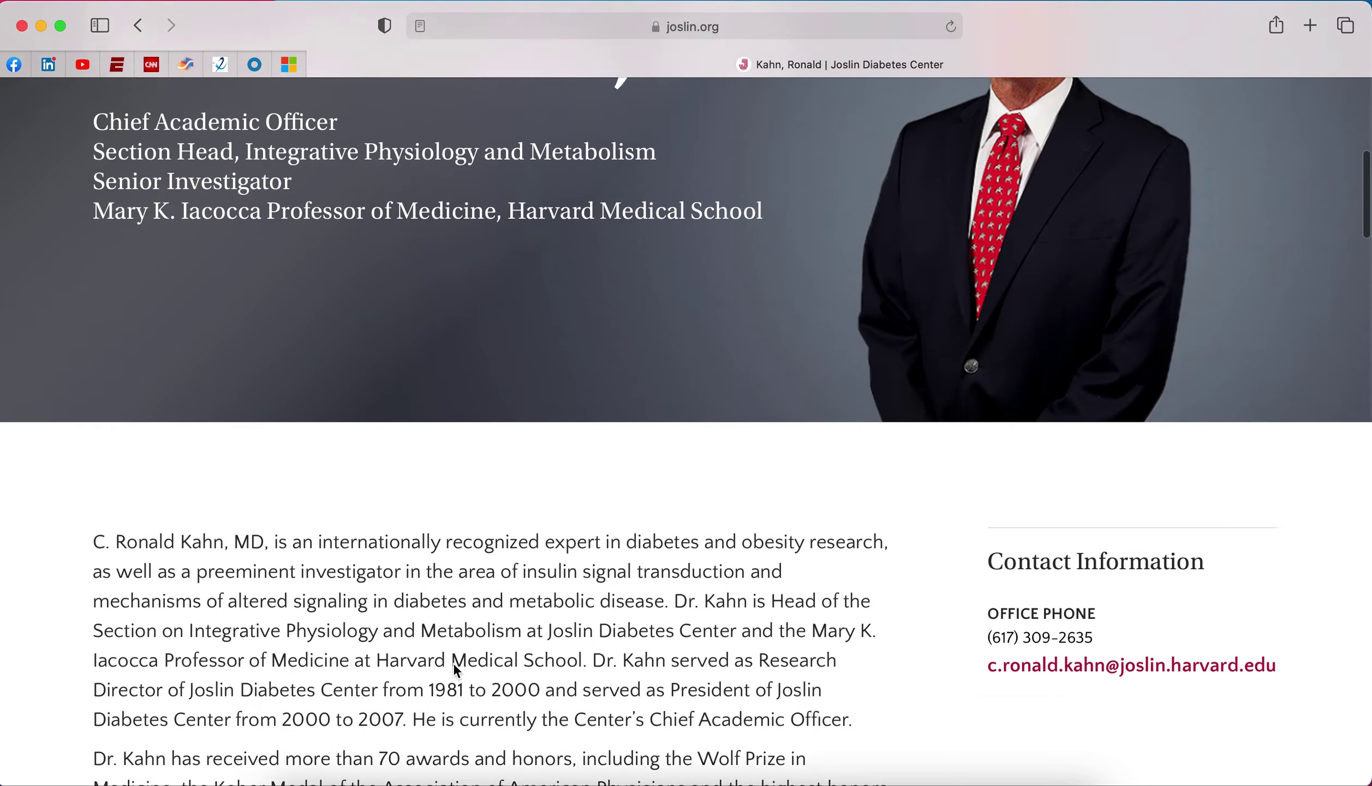
{"action": "scroll", "coordinate": [453, 662], "scroll_direction": "down", "scroll_amount": 5}
{"action": "scroll", "coordinate": [454, 662], "scroll_direction": "down", "scroll_amount": 3}
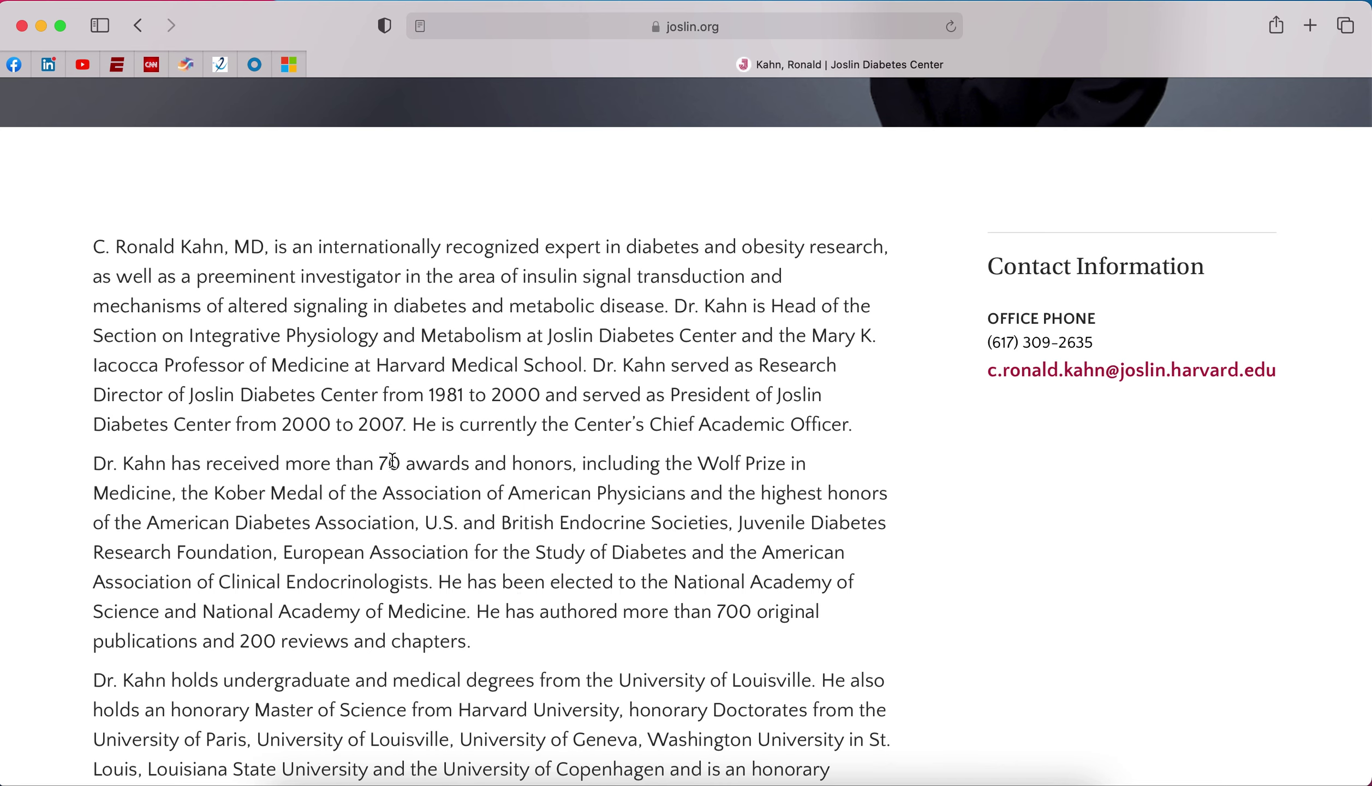
{"action": "left_click_drag", "start_coordinate": [716, 611], "coordinate": [508, 641]}
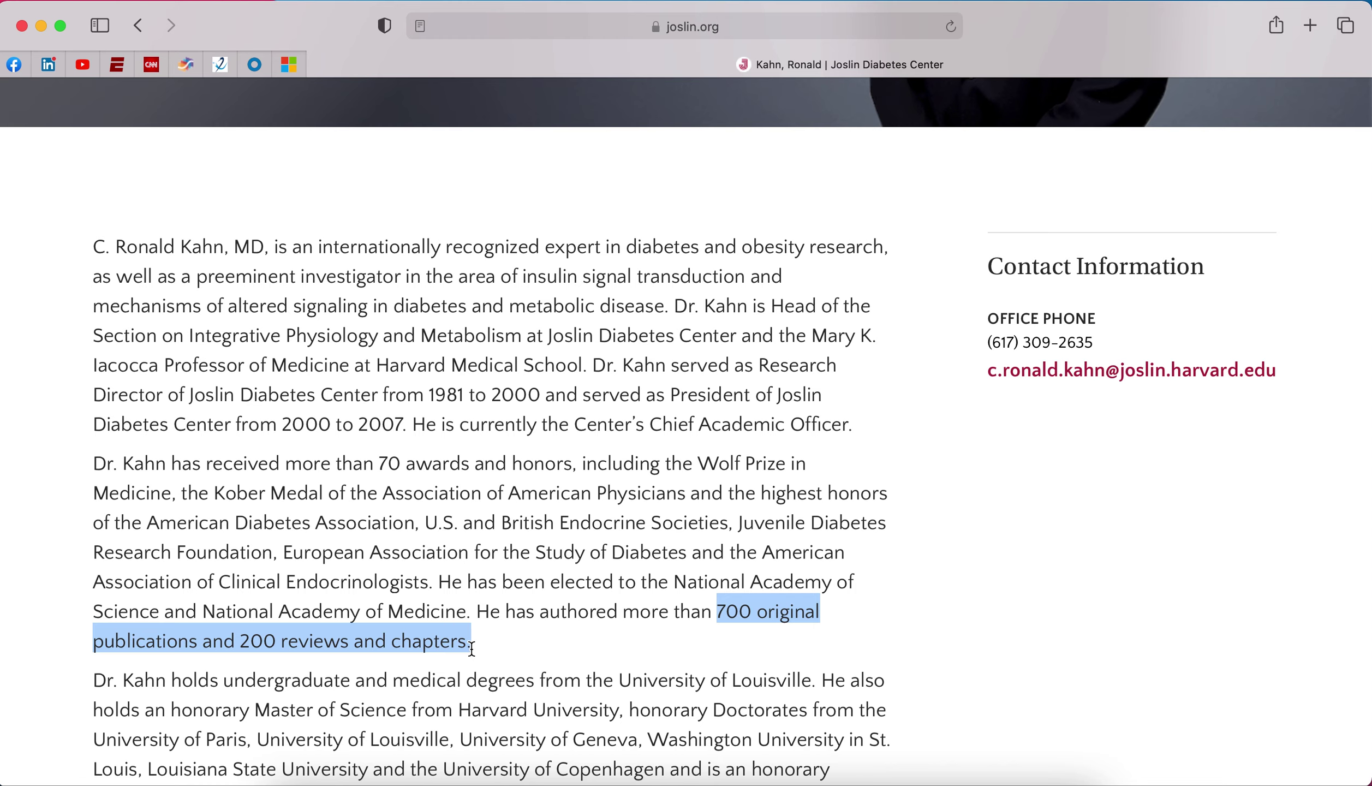
{"action": "scroll", "coordinate": [472, 648], "scroll_direction": "up", "scroll_amount": 10}
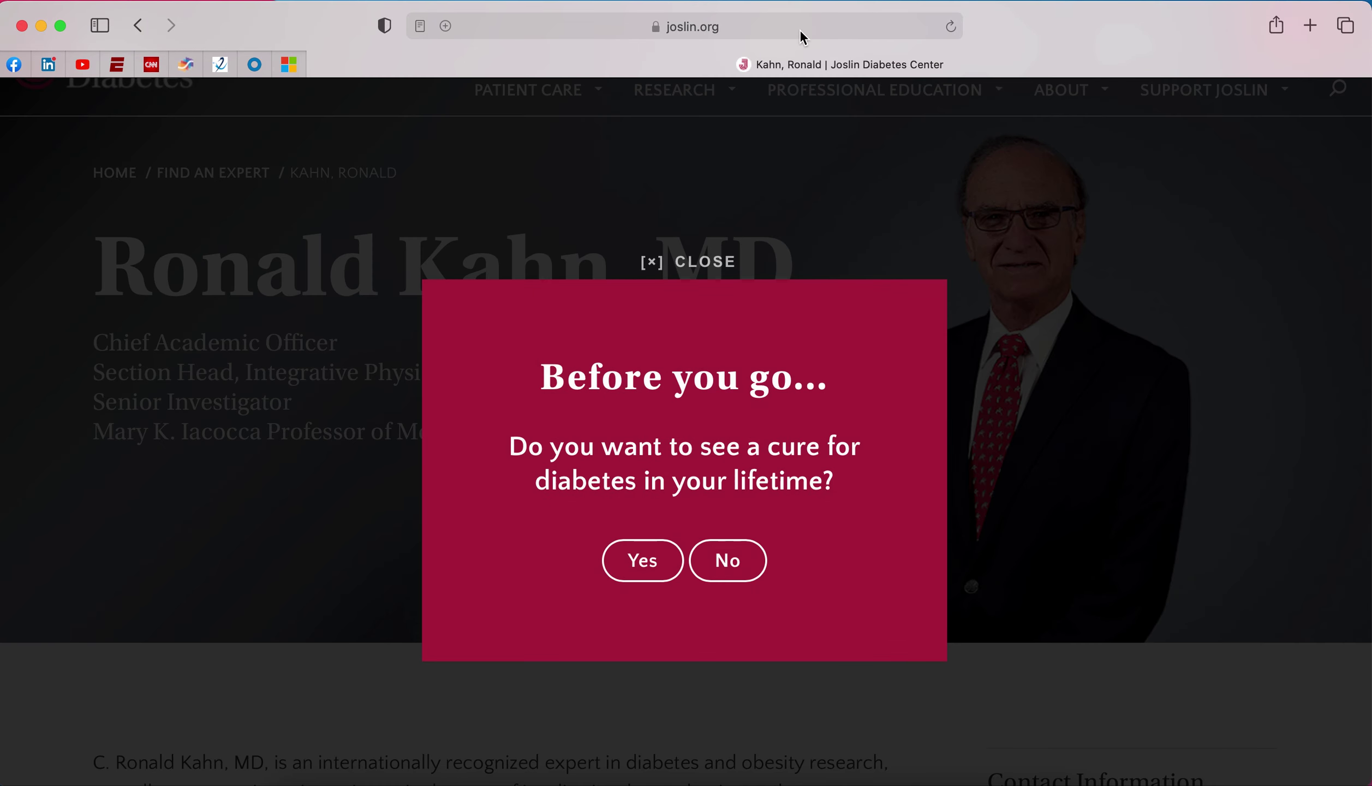
{"action": "left_click", "coordinate": [800, 28]}
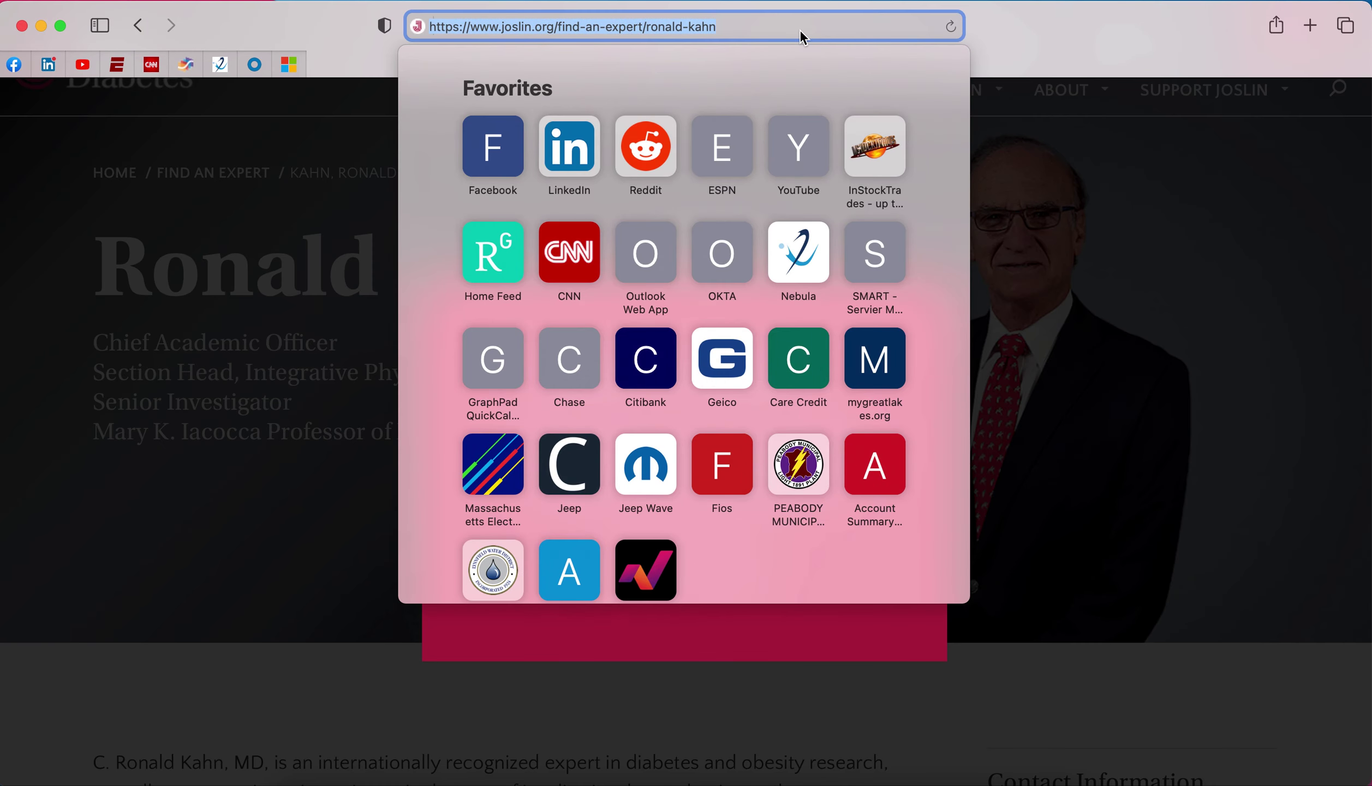
{"action": "key", "text": "BackSpace"}
{"action": "type", "text": "pubmed"}
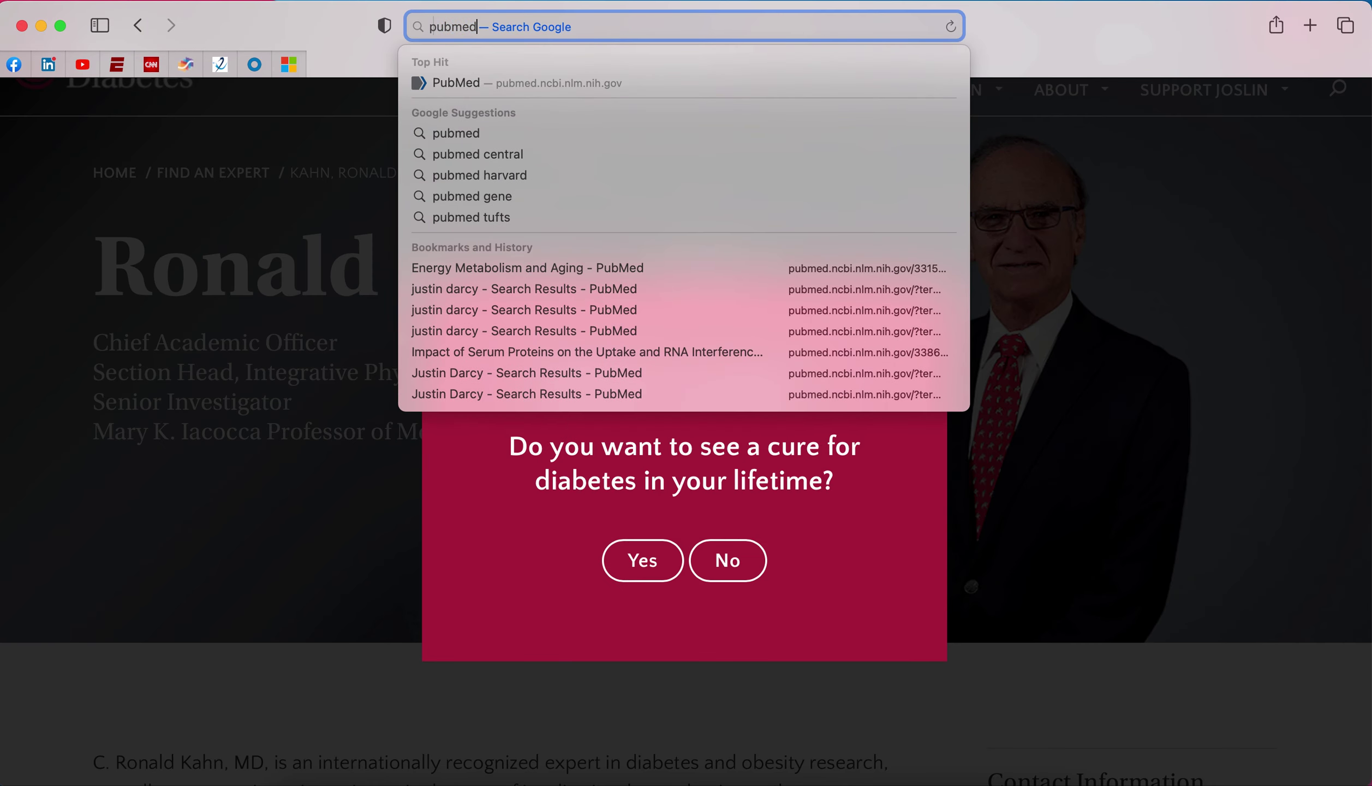
{"action": "key", "text": "Return"}
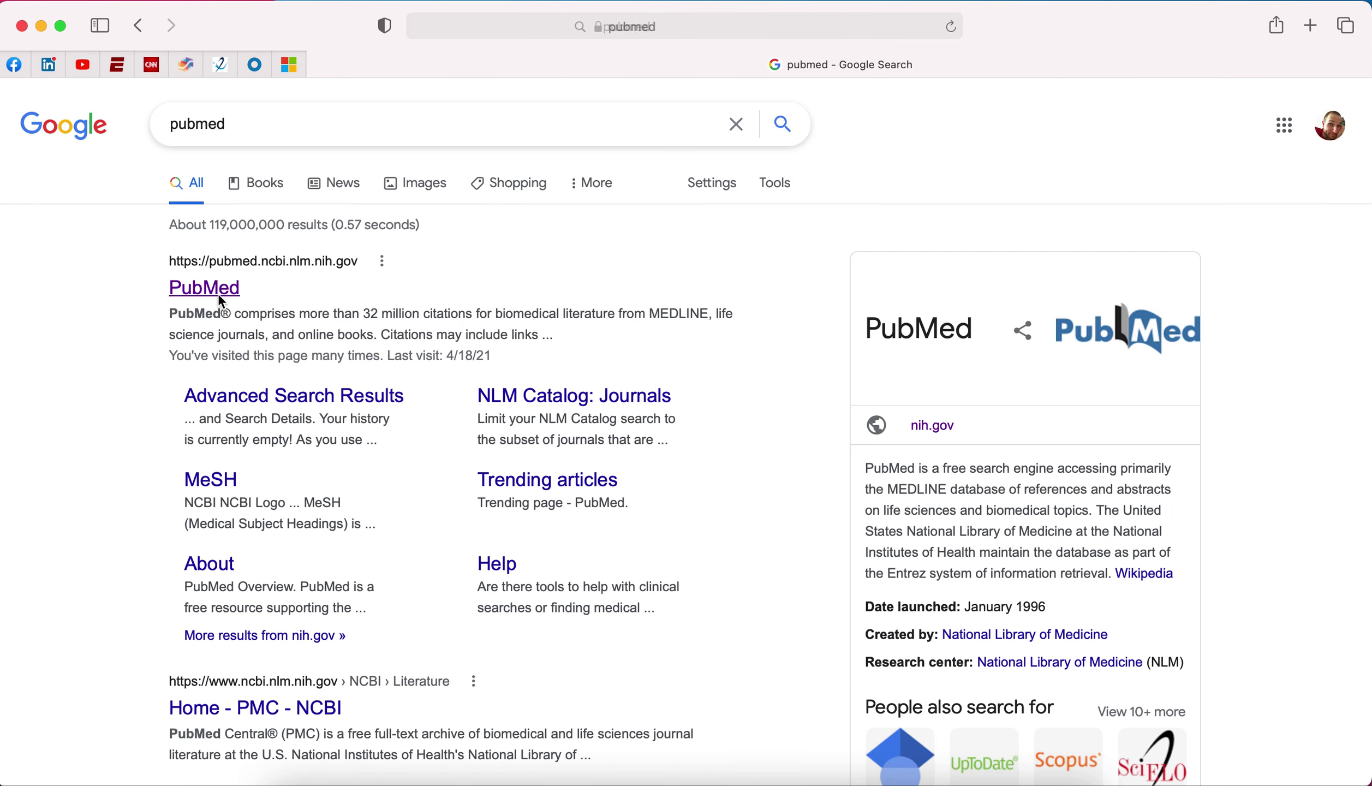
{"action": "left_click", "coordinate": [219, 294]}
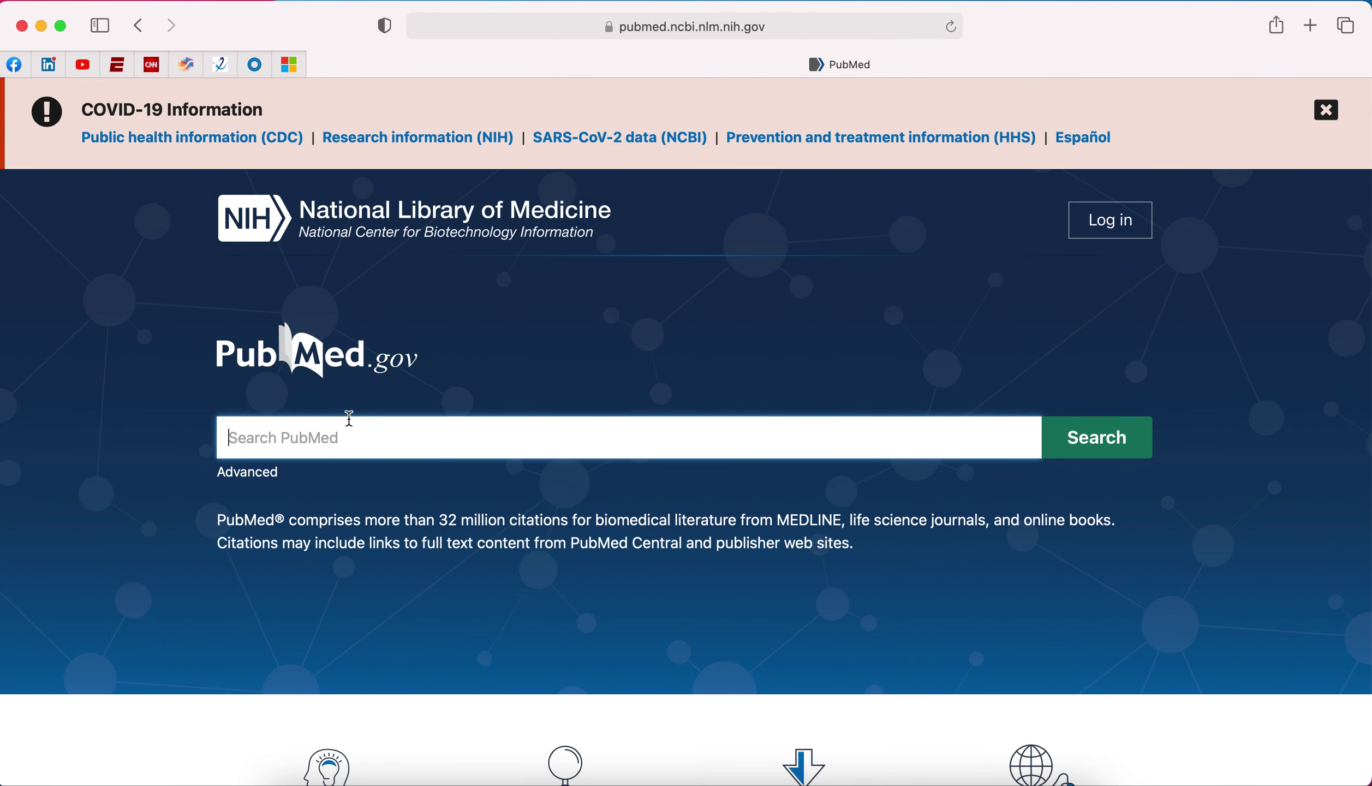
{"action": "type", "text": "c ronald kahn"}
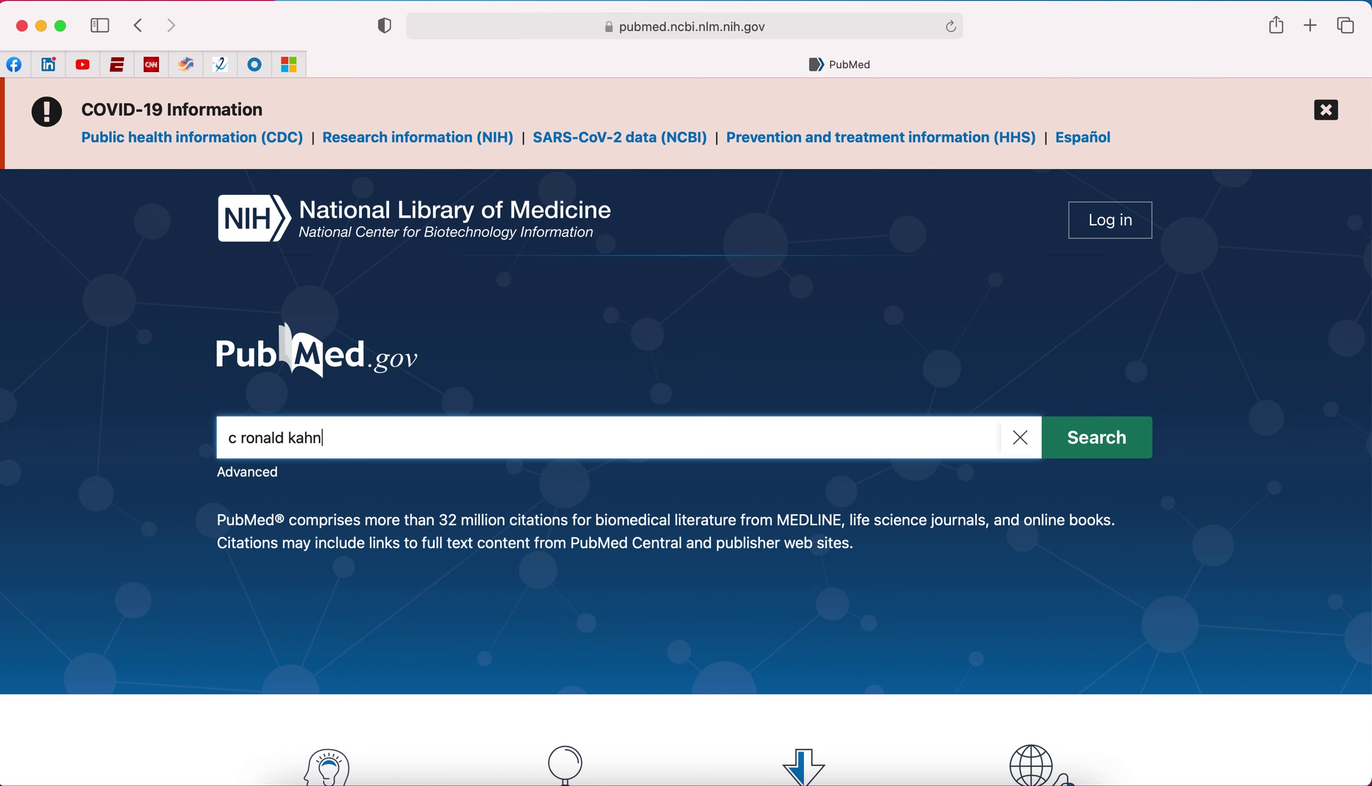
{"action": "key", "text": "Return"}
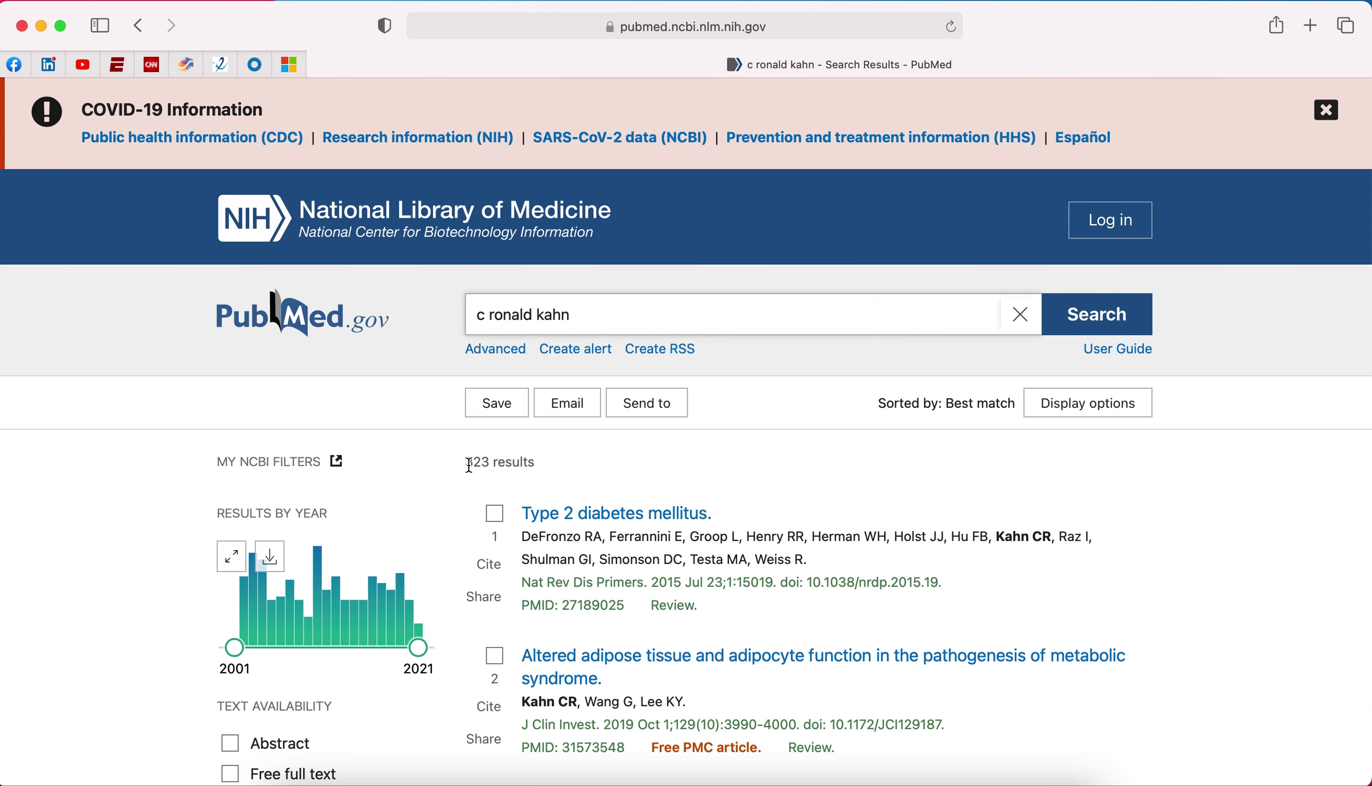
{"action": "scroll", "coordinate": [575, 452], "scroll_direction": "down", "scroll_amount": 2}
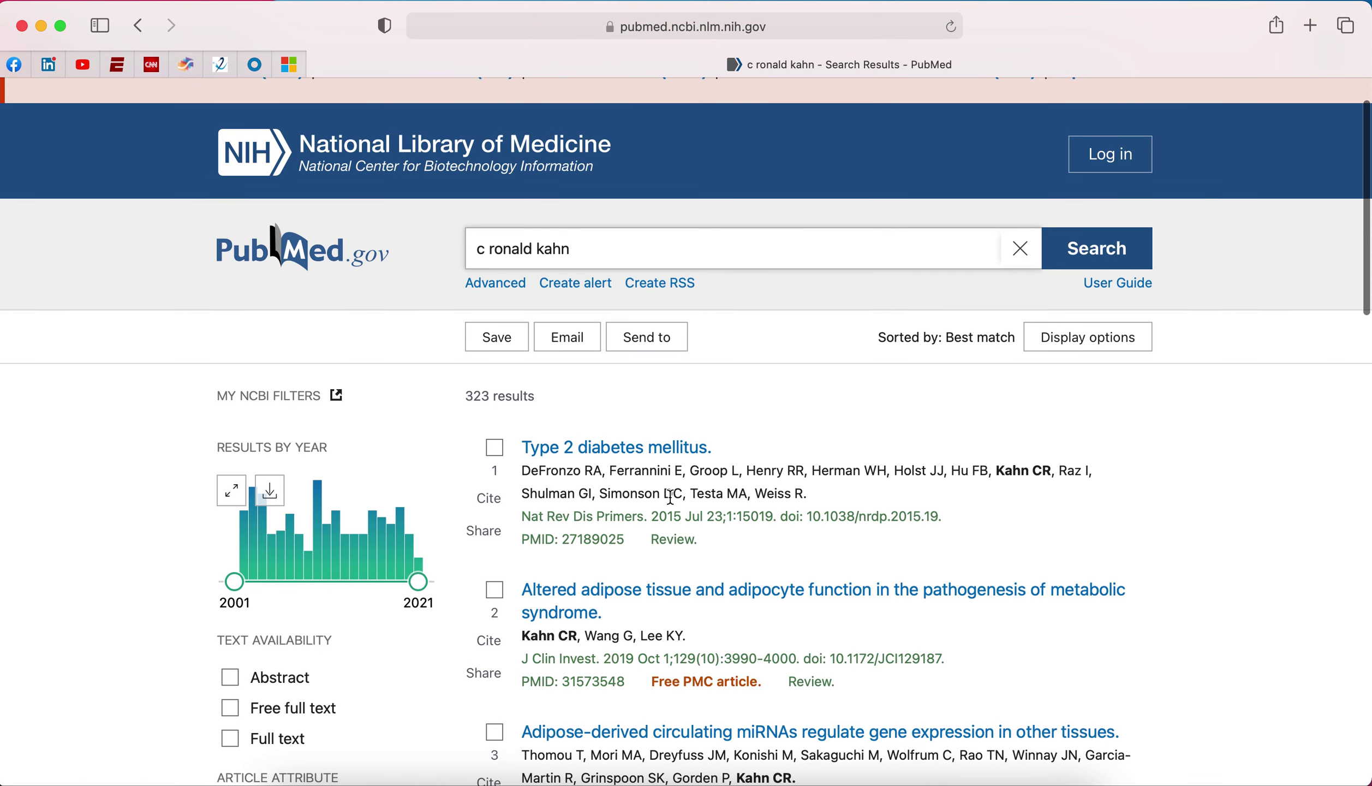
{"action": "scroll", "coordinate": [658, 465], "scroll_direction": "down", "scroll_amount": 3}
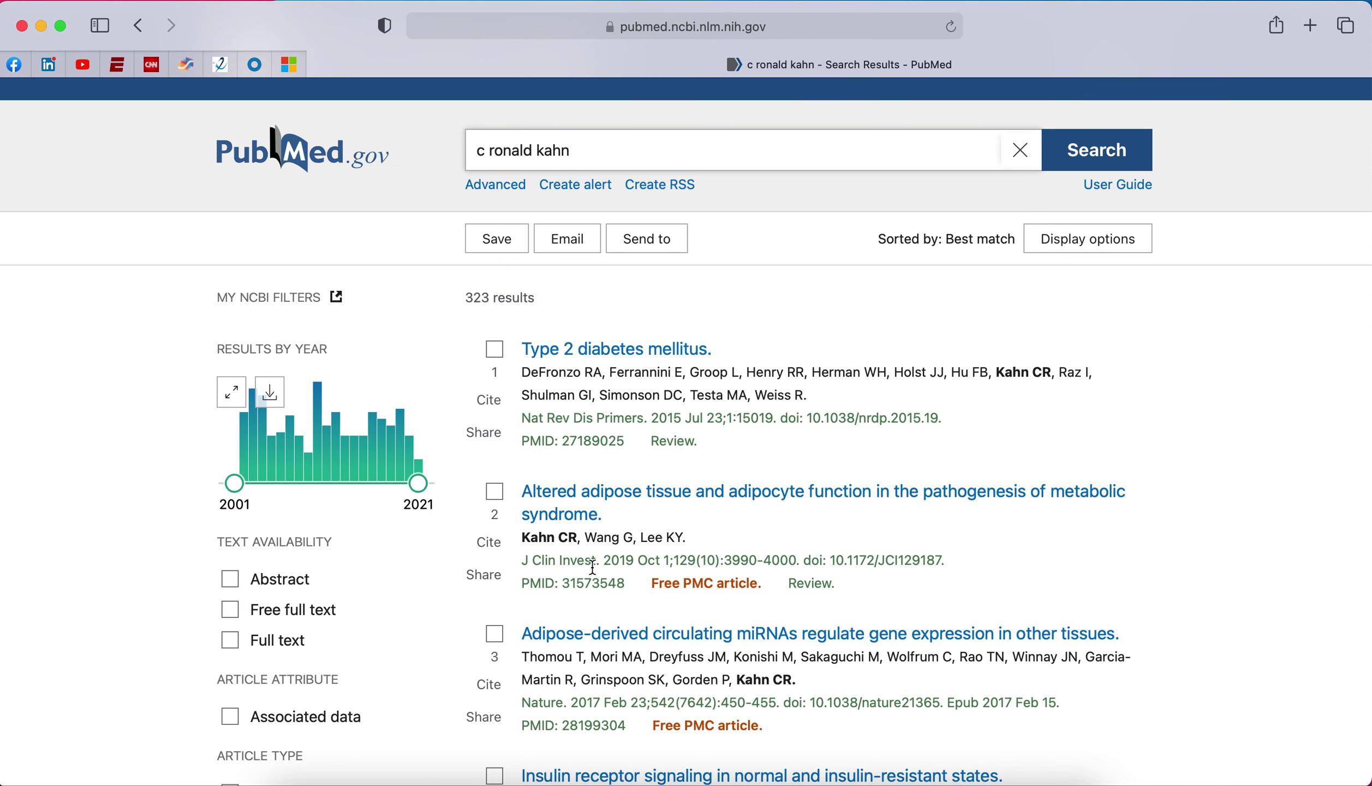
{"action": "scroll", "coordinate": [593, 568], "scroll_direction": "down", "scroll_amount": 3}
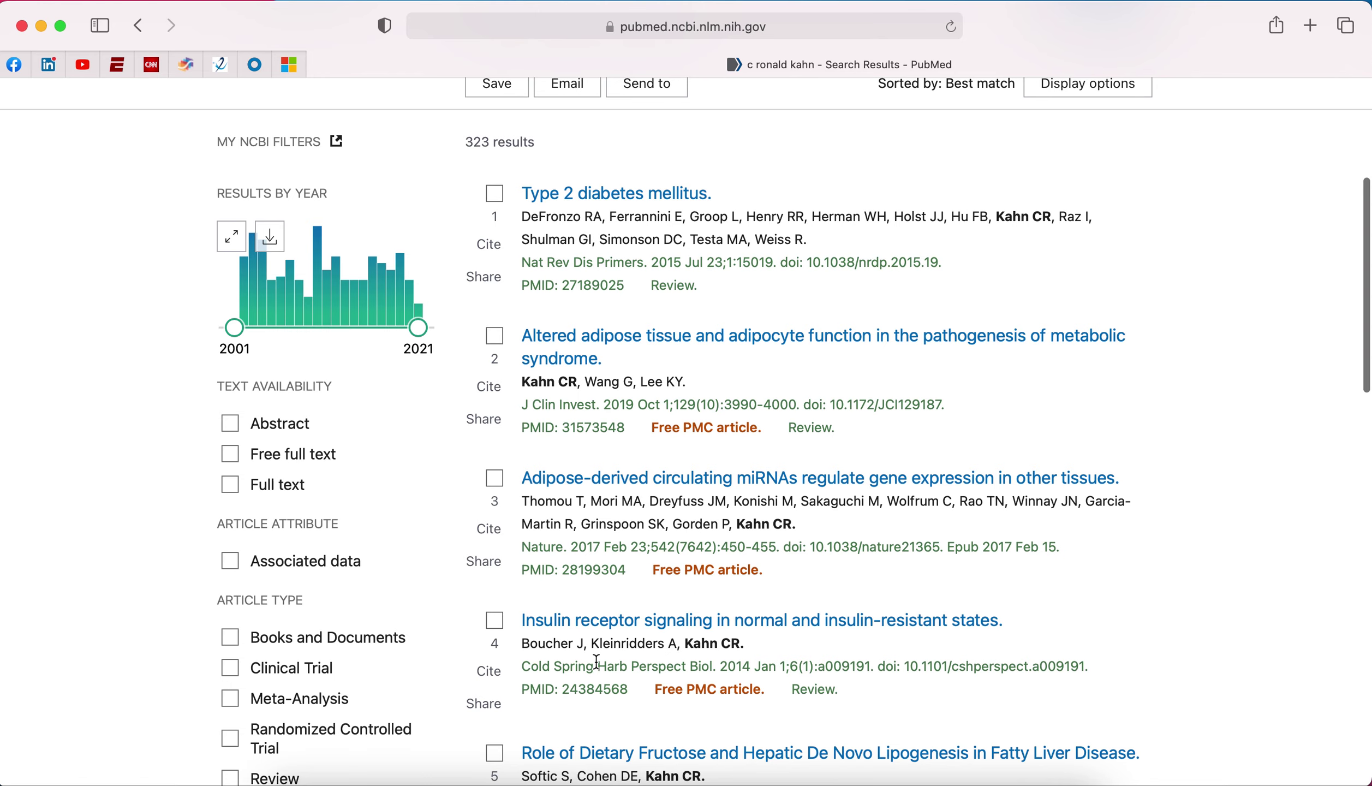
{"action": "scroll", "coordinate": [595, 665], "scroll_direction": "down", "scroll_amount": 3}
{"action": "scroll", "coordinate": [546, 649], "scroll_direction": "down", "scroll_amount": 3}
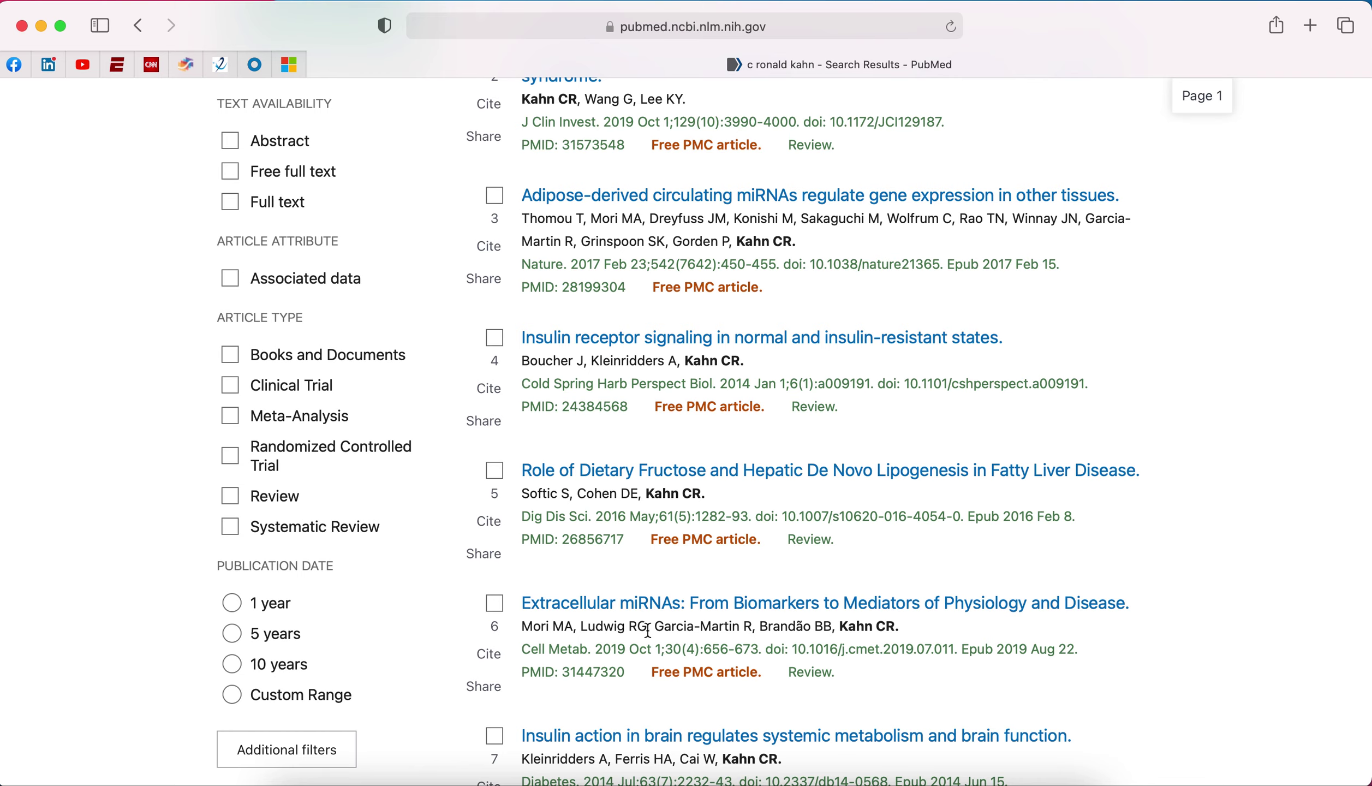
{"action": "scroll", "coordinate": [648, 631], "scroll_direction": "up", "scroll_amount": 10}
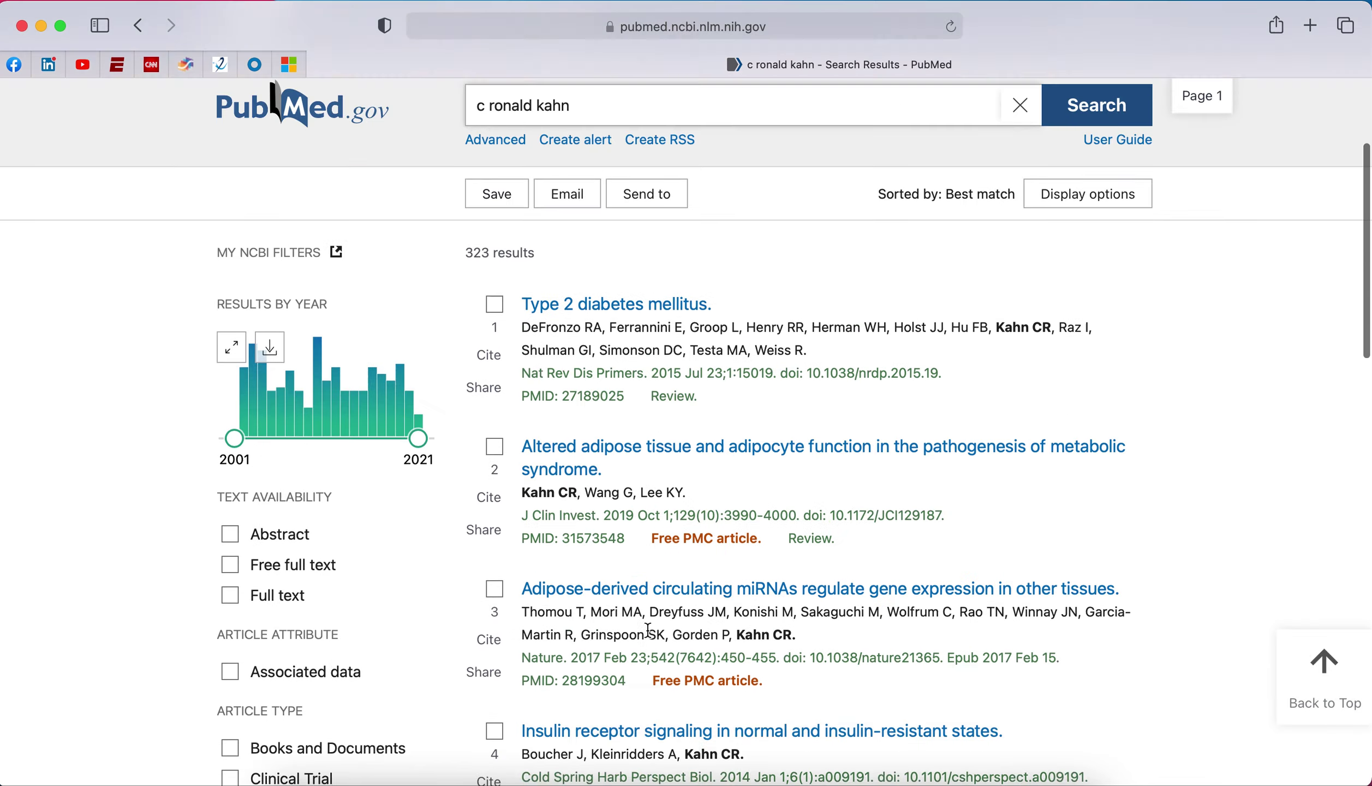
Step: Type the investigator's name into Safari's address bar to get Google suggestions
{"action": "left_click", "coordinate": [816, 27]}
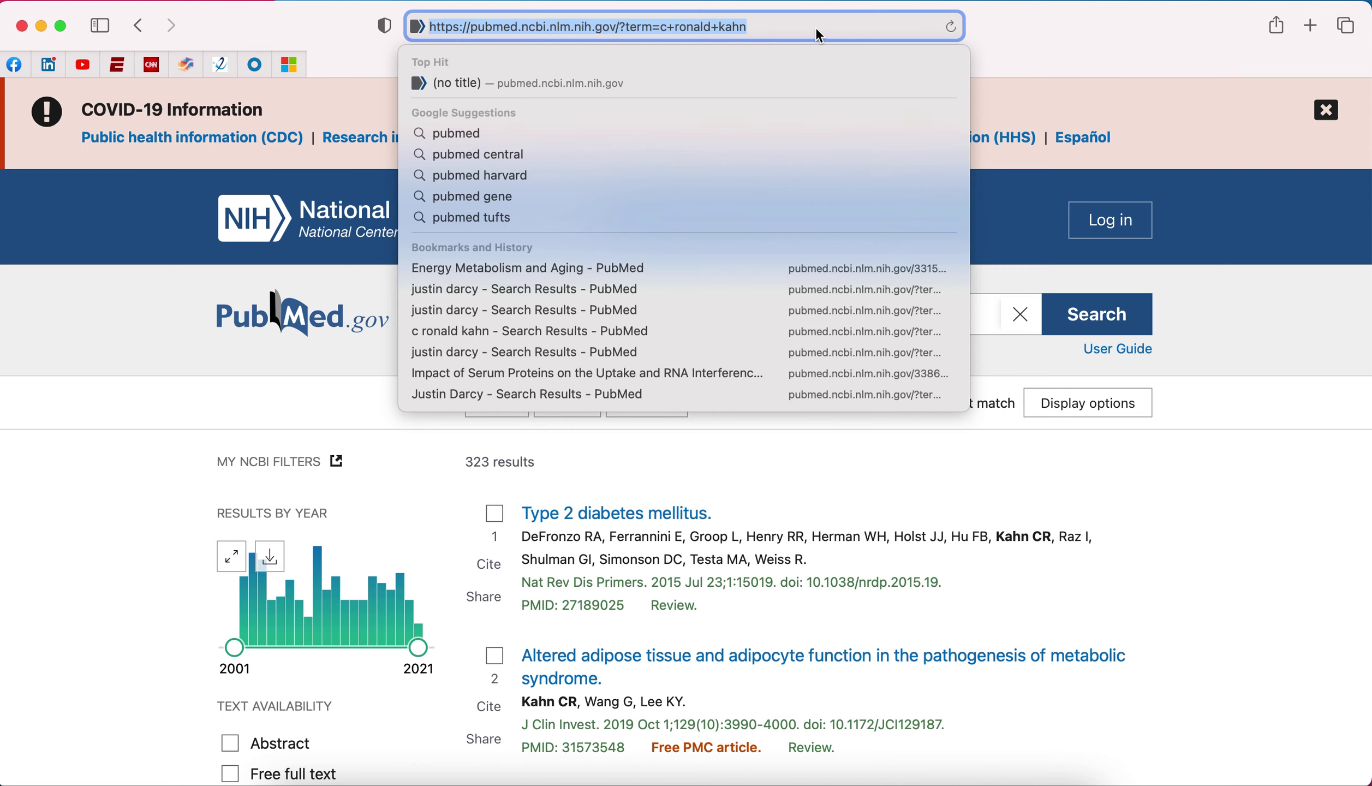
{"action": "type", "text": "c ronald"}
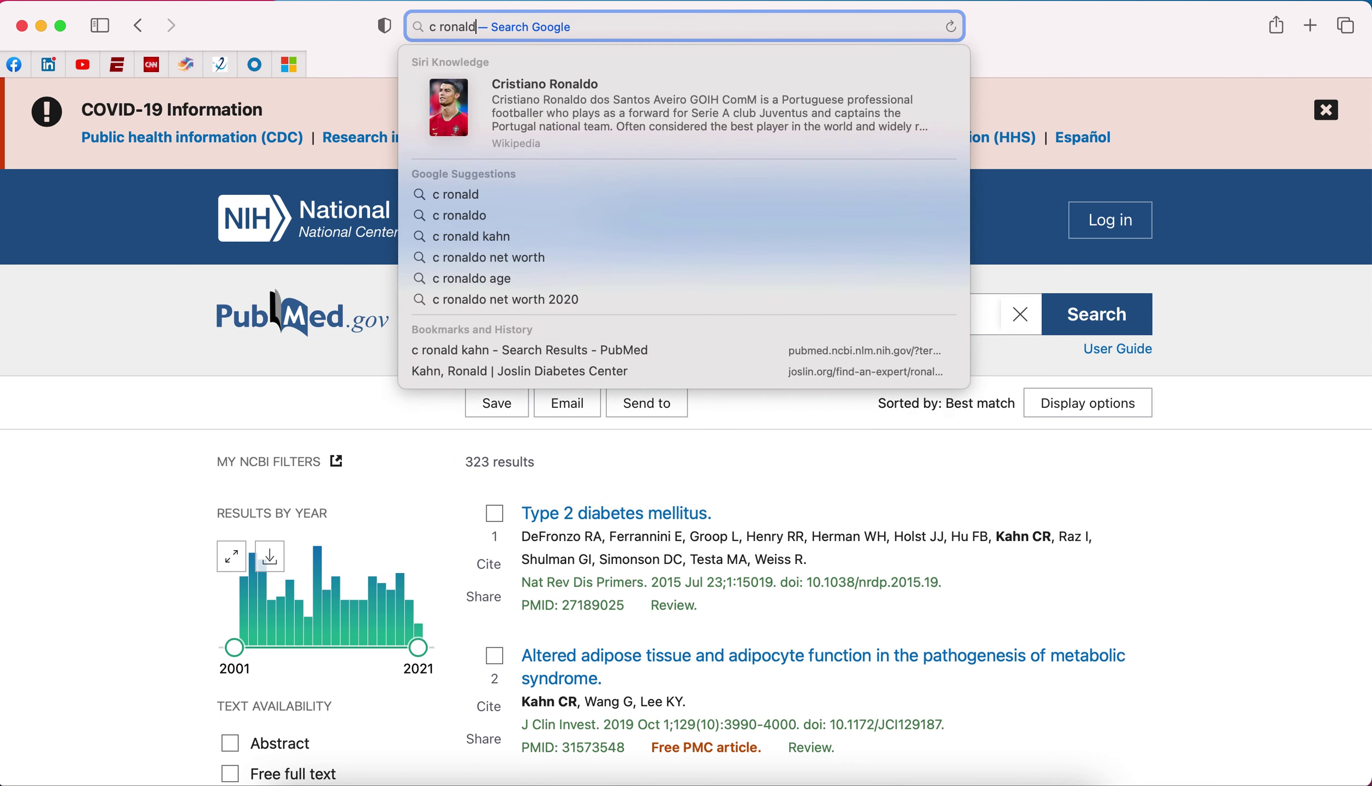
{"action": "type", "text": " kahn"}
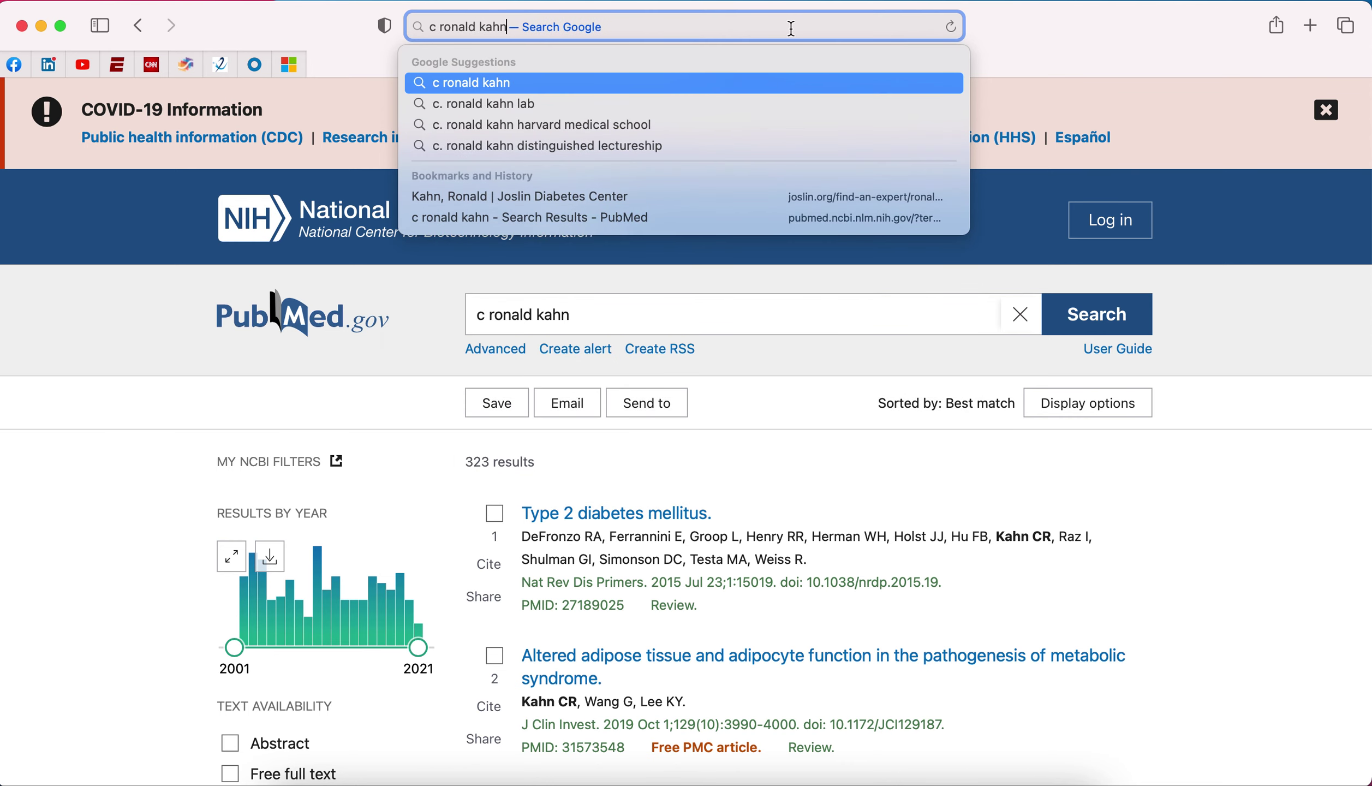
Step: Google the investigator's lab and open the Laboratory - Projects at Harvard site
{"action": "left_click", "coordinate": [708, 104]}
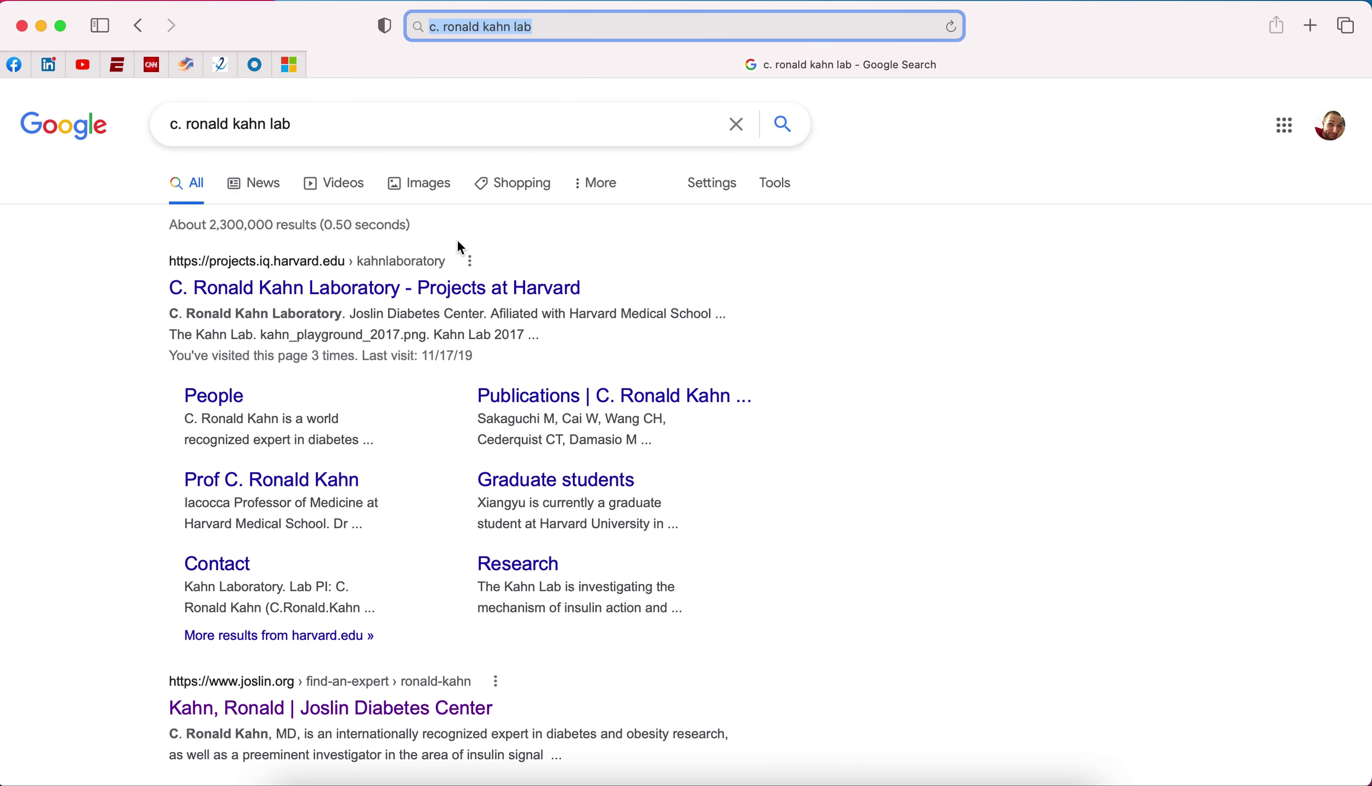
{"action": "left_click", "coordinate": [409, 294]}
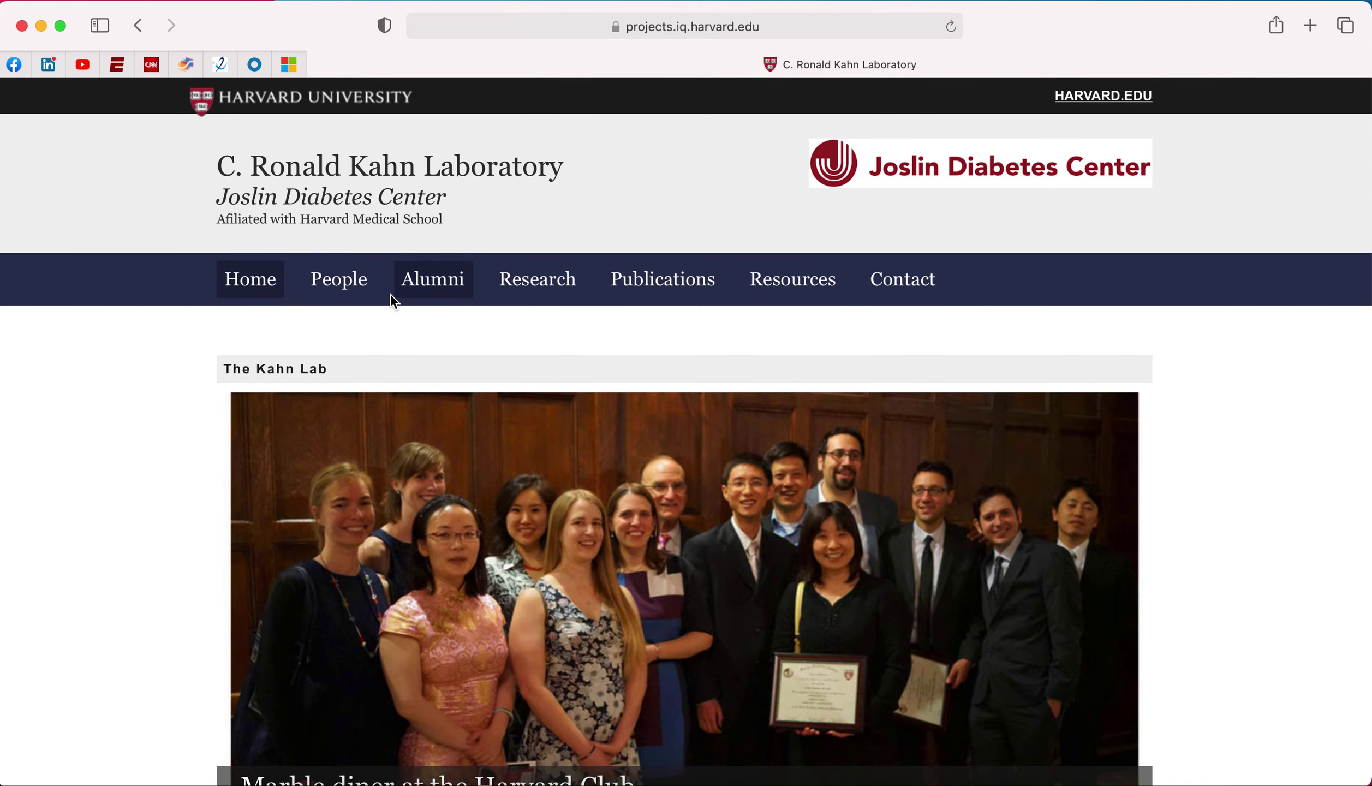
{"action": "scroll", "coordinate": [221, 355], "scroll_direction": "down", "scroll_amount": 5}
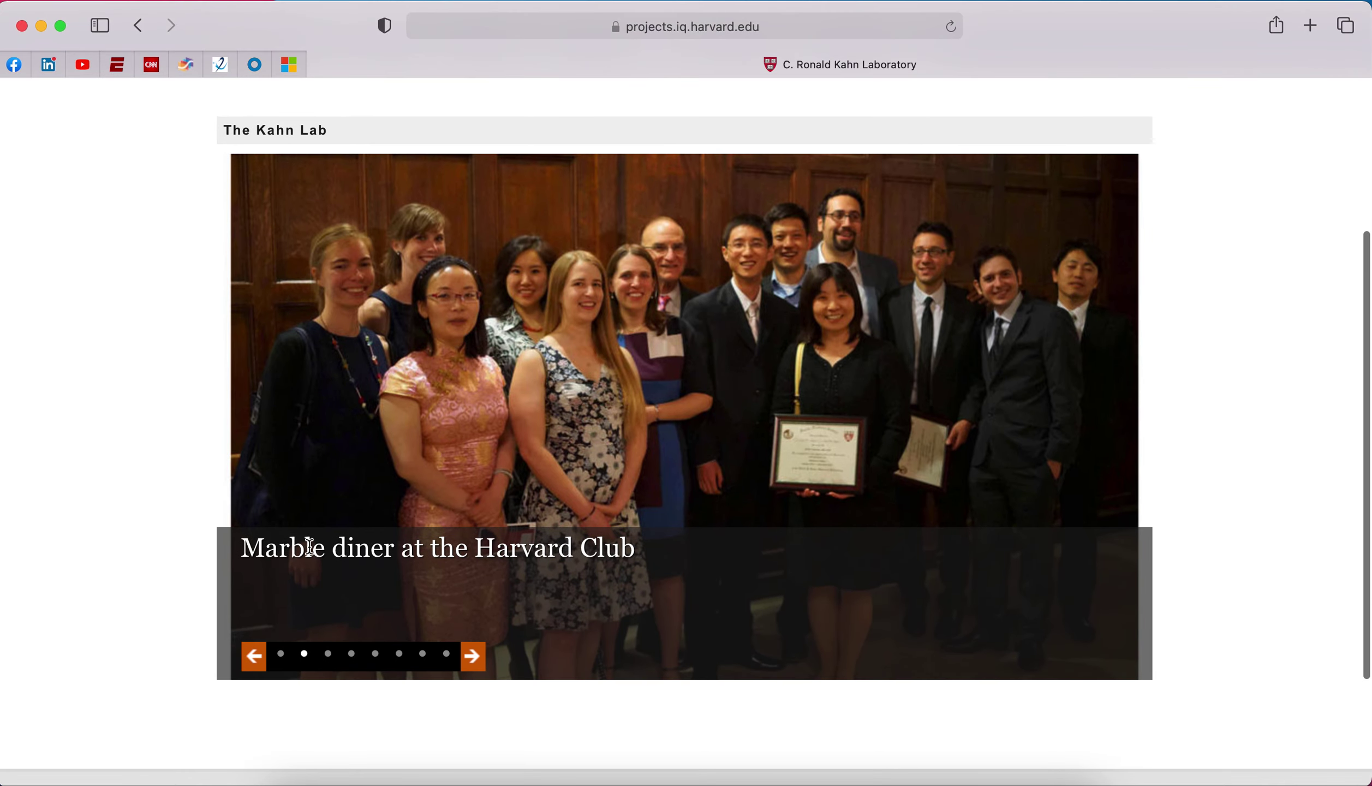
{"action": "scroll", "coordinate": [222, 267], "scroll_direction": "down", "scroll_amount": 3}
{"action": "scroll", "coordinate": [222, 265], "scroll_direction": "up", "scroll_amount": 8}
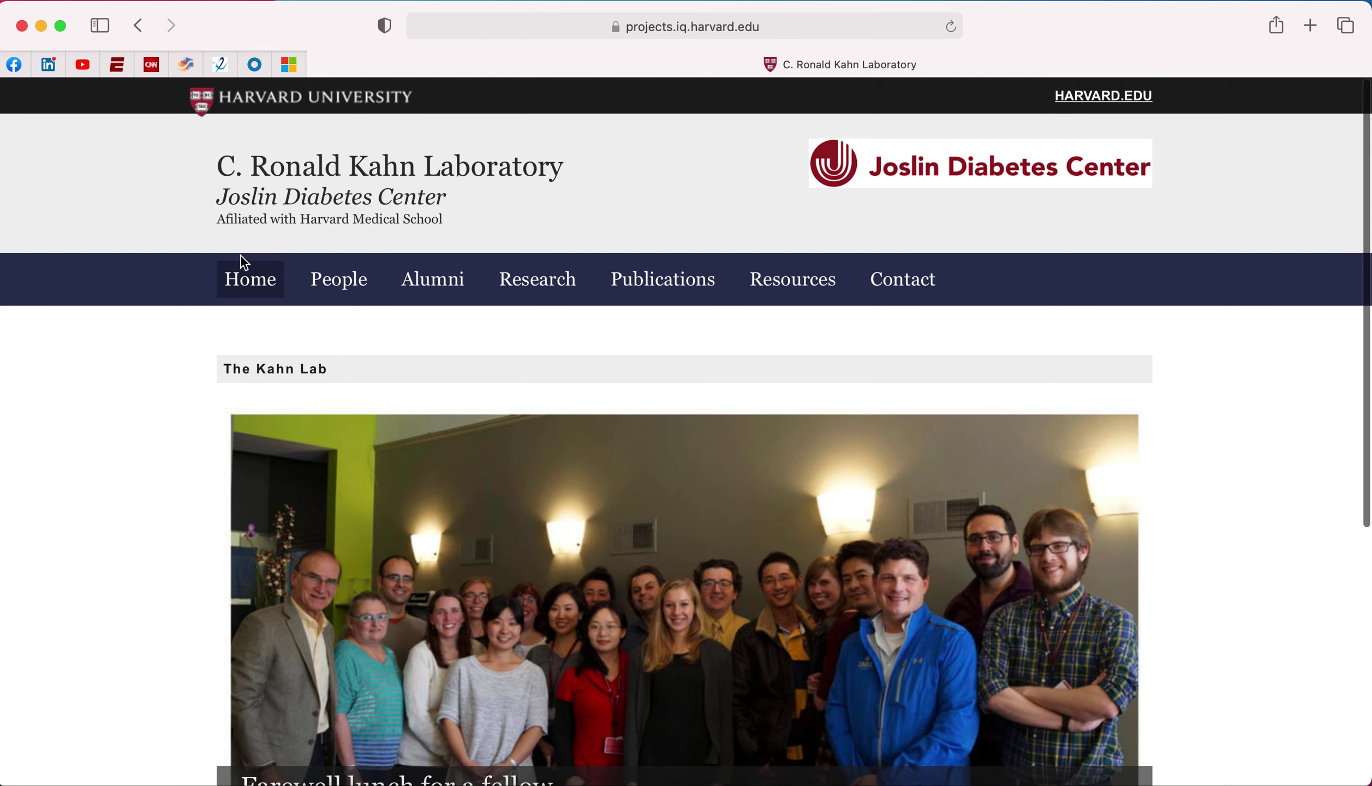
Step: Browse the lab's Staff and Lab managers listings, then return to People
{"action": "left_click", "coordinate": [333, 279]}
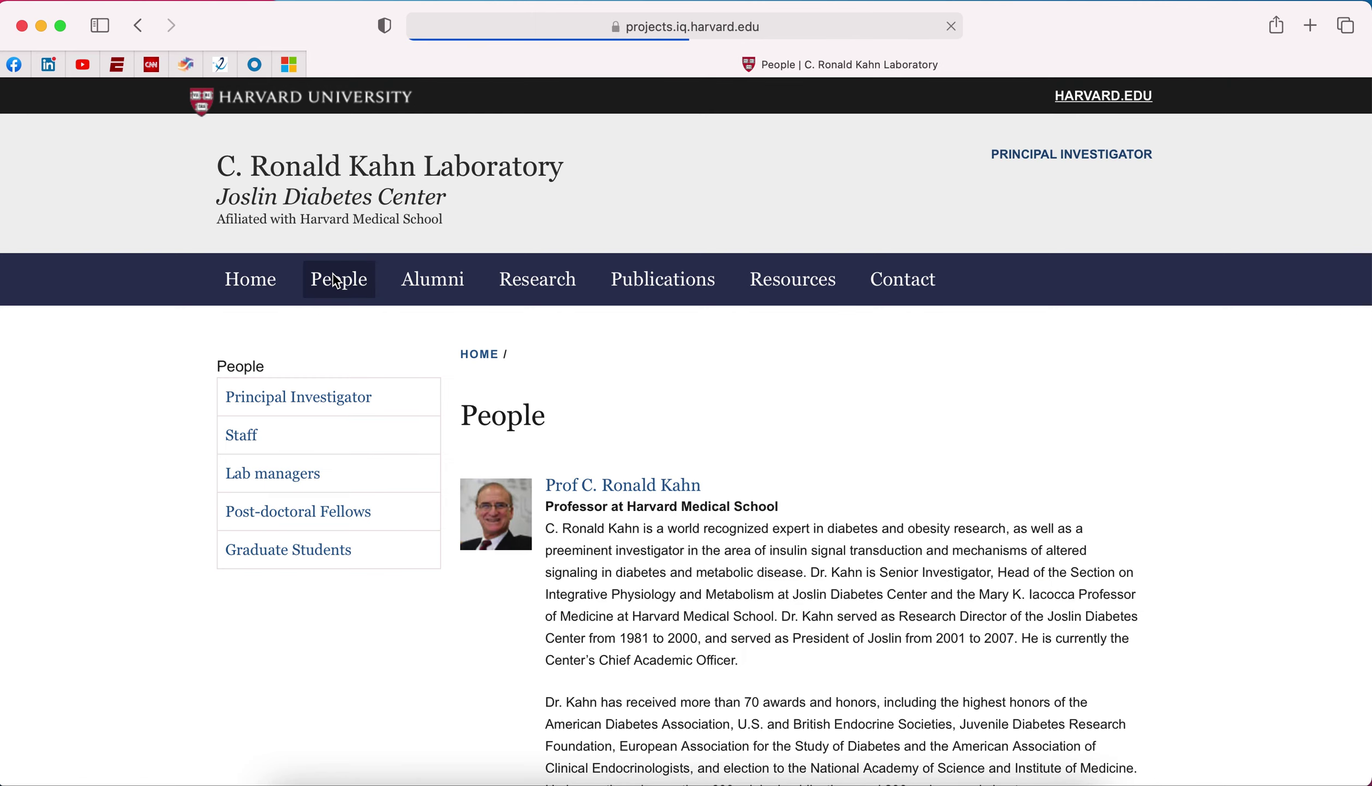
{"action": "scroll", "coordinate": [573, 395], "scroll_direction": "down", "scroll_amount": 3}
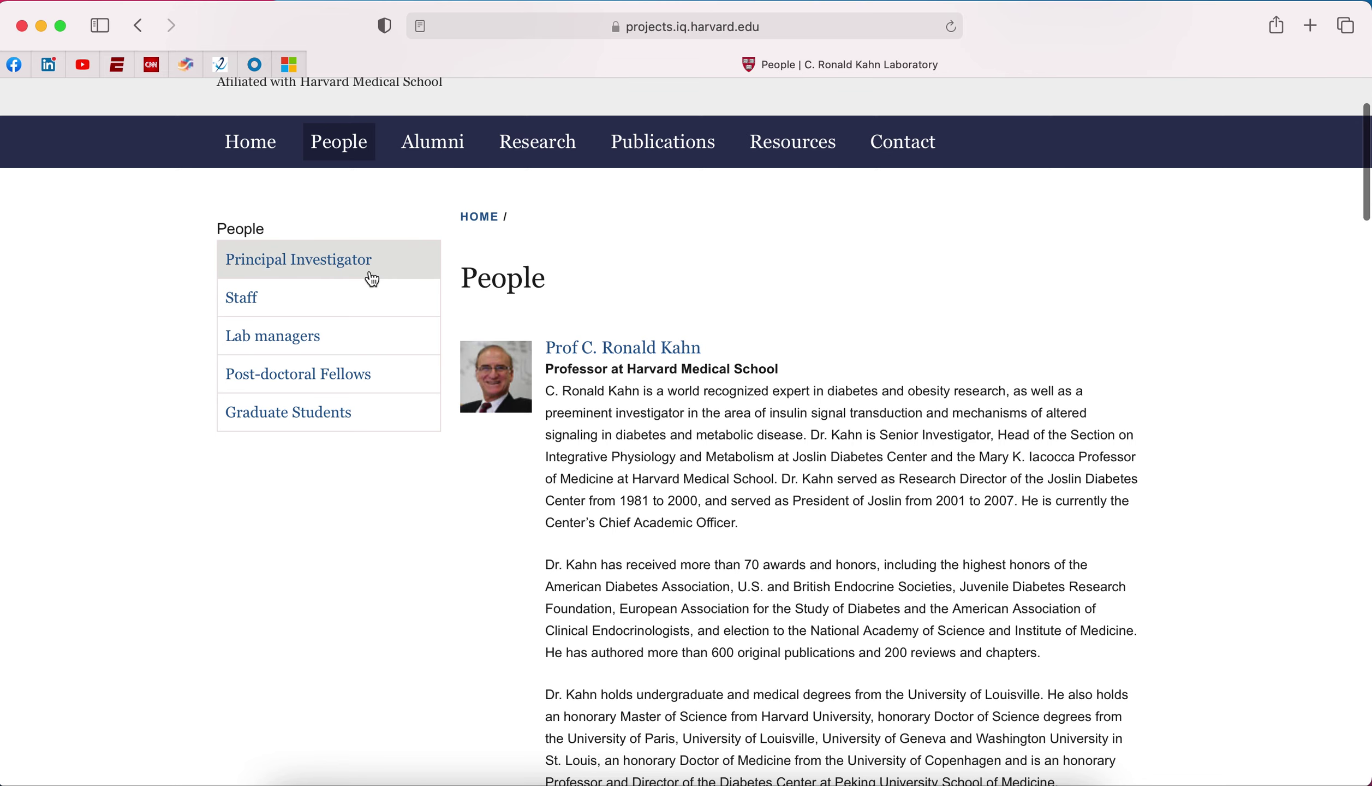
{"action": "left_click", "coordinate": [360, 296]}
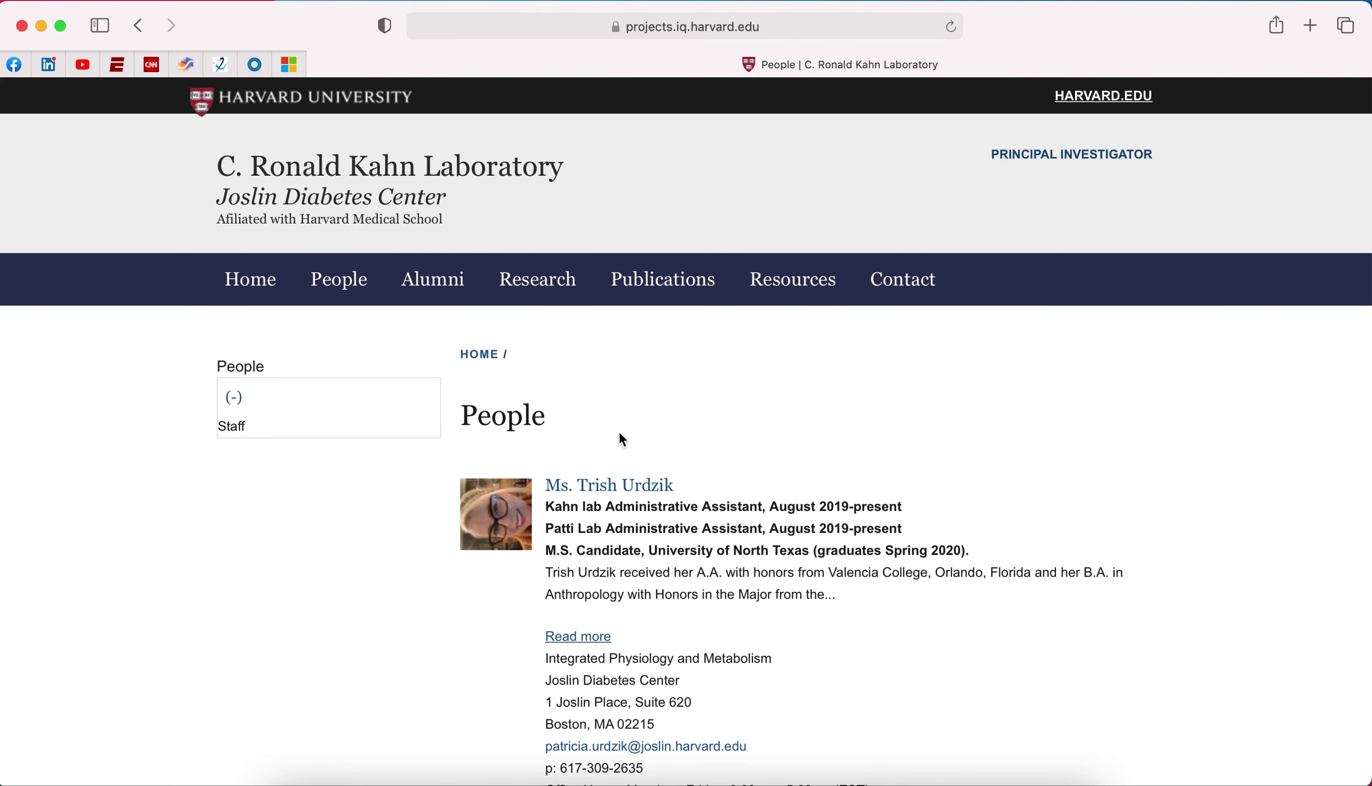
{"action": "scroll", "coordinate": [705, 519], "scroll_direction": "down", "scroll_amount": 3}
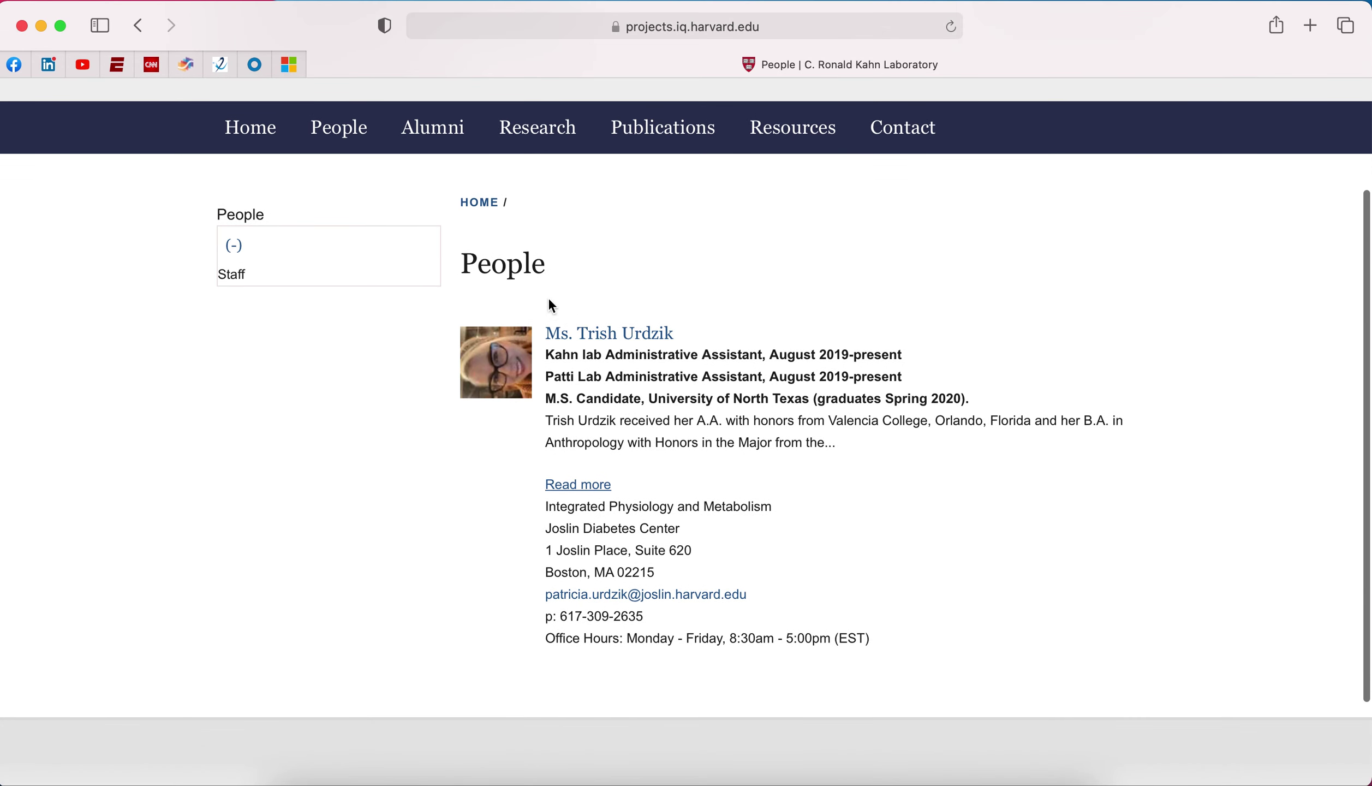
{"action": "scroll", "coordinate": [266, 232], "scroll_direction": "left", "scroll_amount": 2}
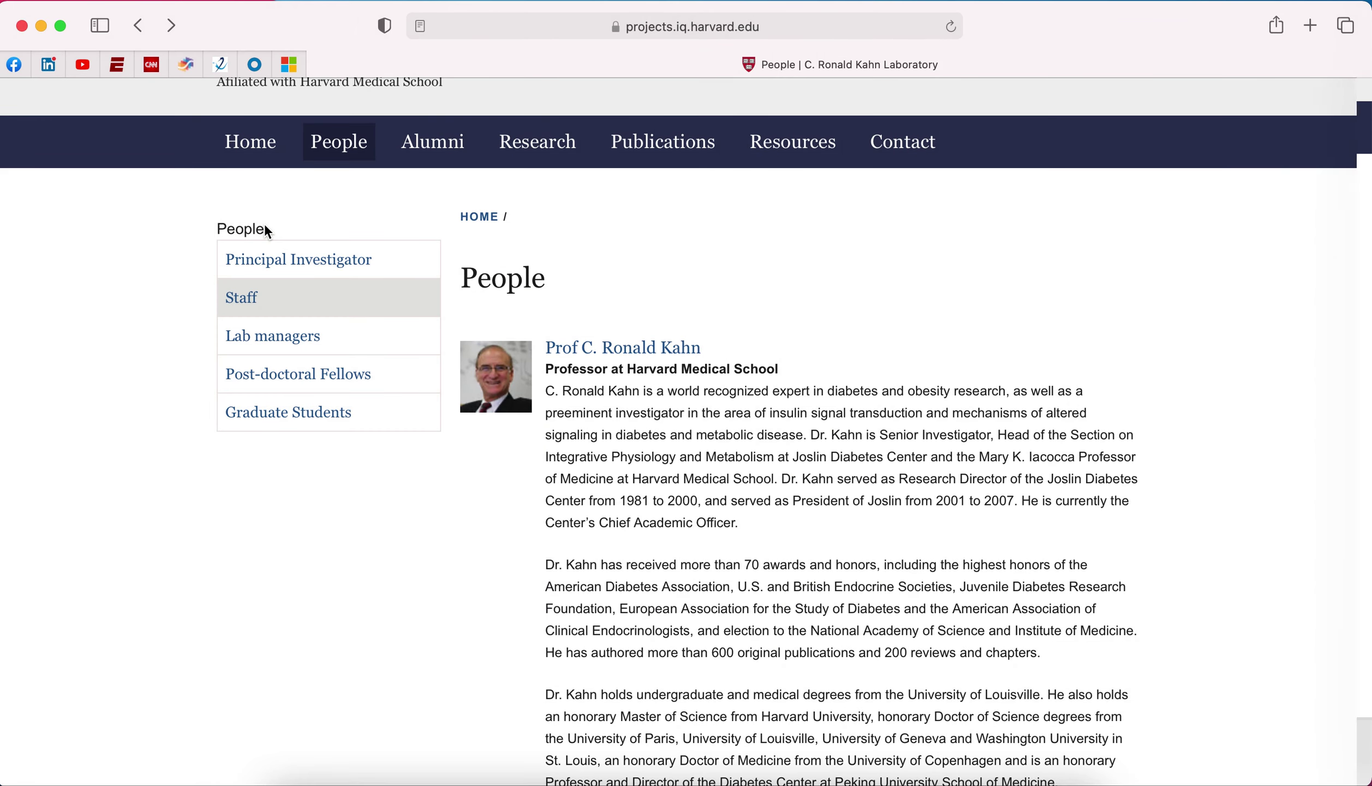
{"action": "left_click", "coordinate": [290, 330]}
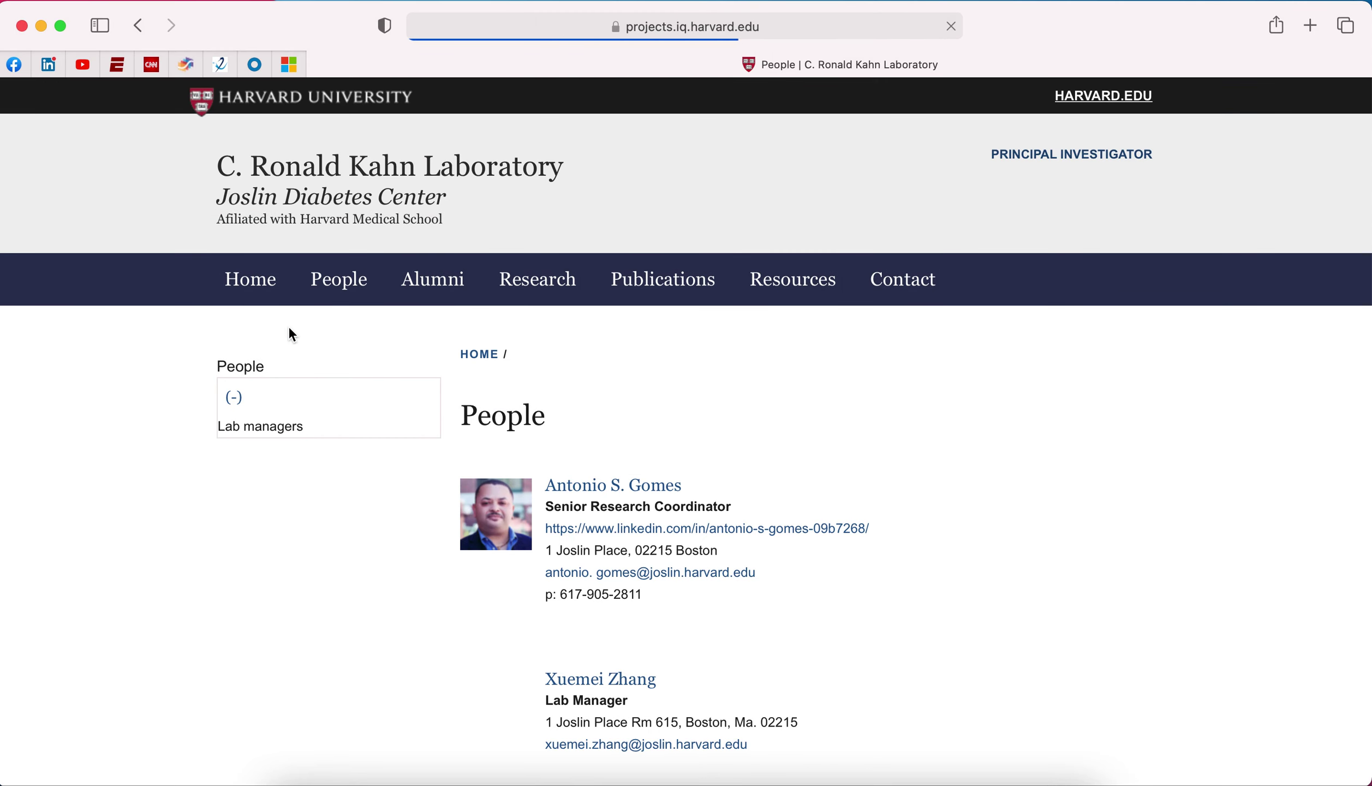
{"action": "scroll", "coordinate": [585, 423], "scroll_direction": "down", "scroll_amount": 2}
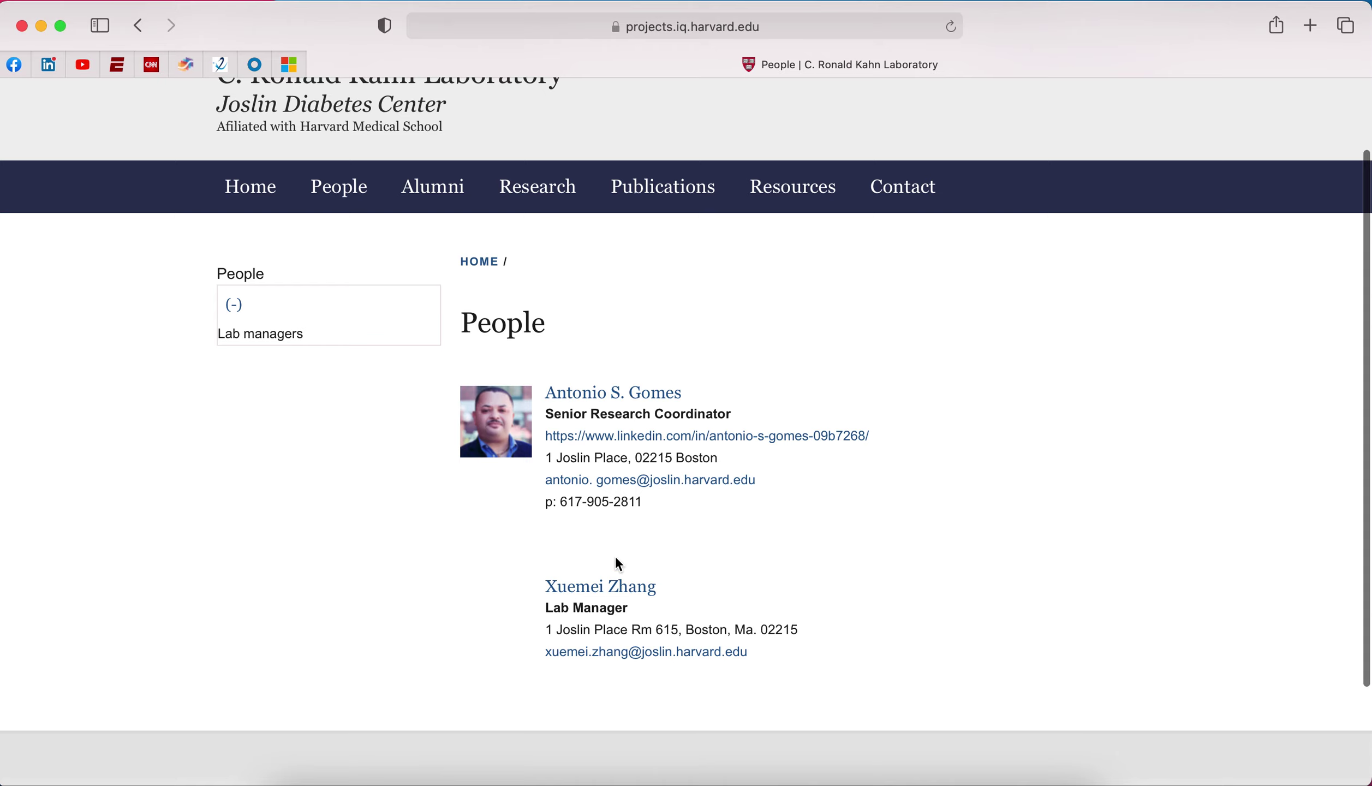
{"action": "left_click", "coordinate": [139, 25]}
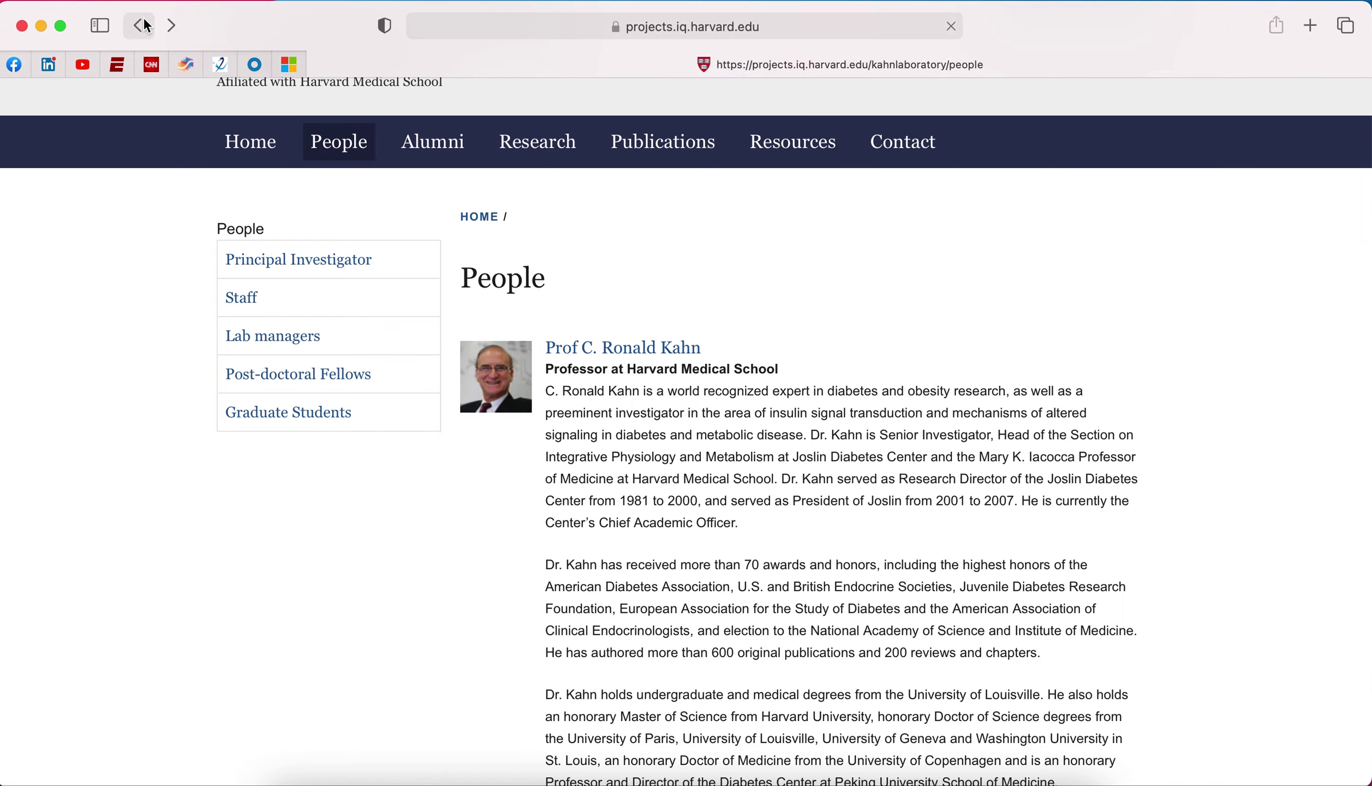
Step: Scroll the Post-doctoral Fellows listing, then open the Mentorship and Alumni page
{"action": "left_click", "coordinate": [292, 374]}
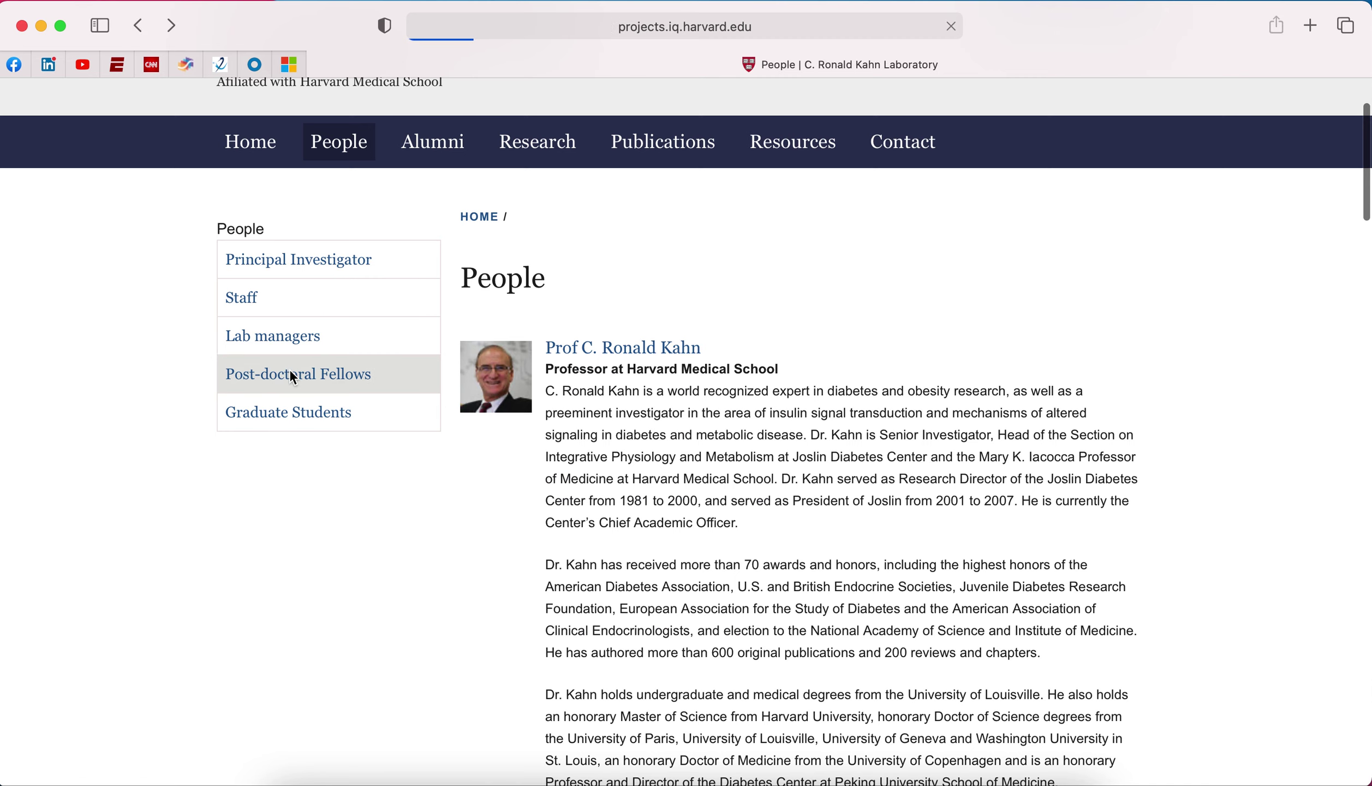
{"action": "scroll", "coordinate": [692, 437], "scroll_direction": "down", "scroll_amount": 15}
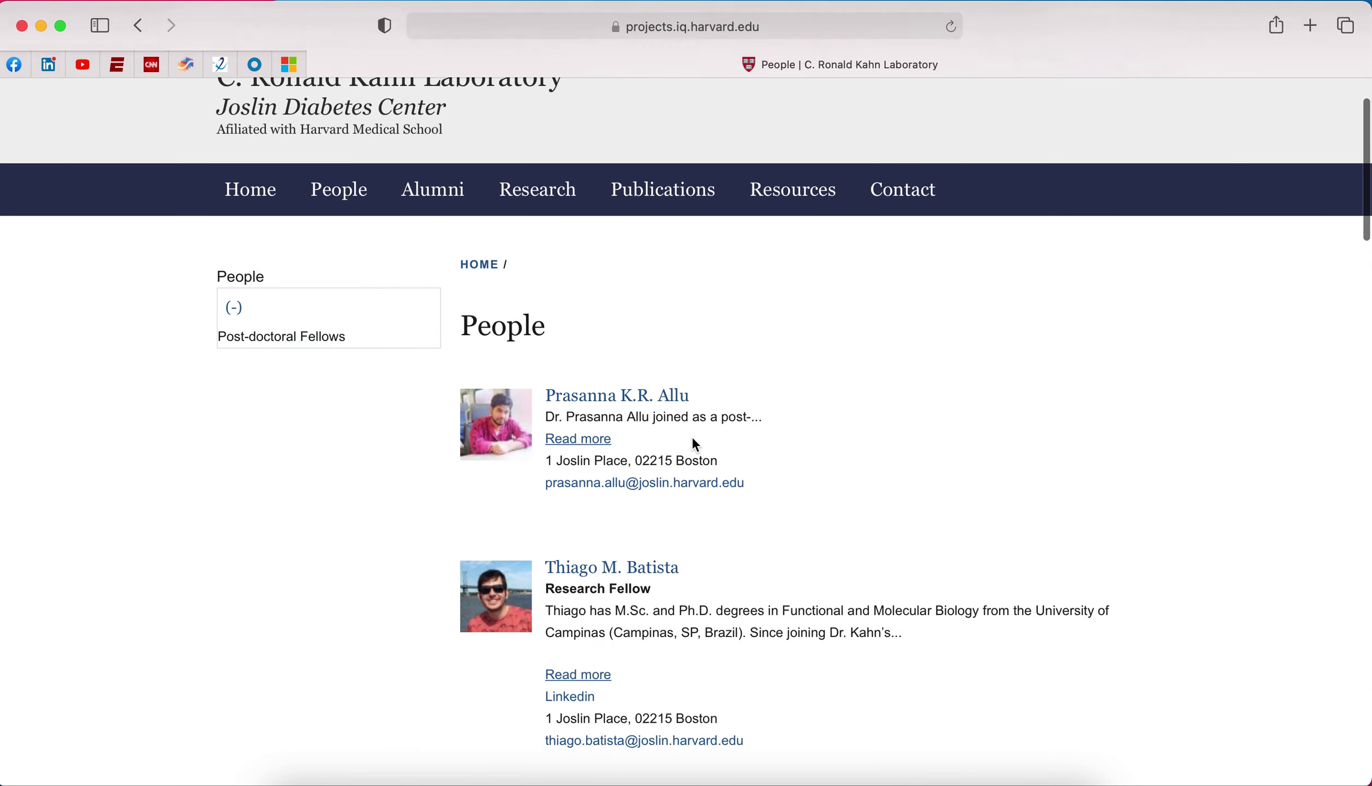
{"action": "scroll", "coordinate": [696, 445], "scroll_direction": "down", "scroll_amount": 12}
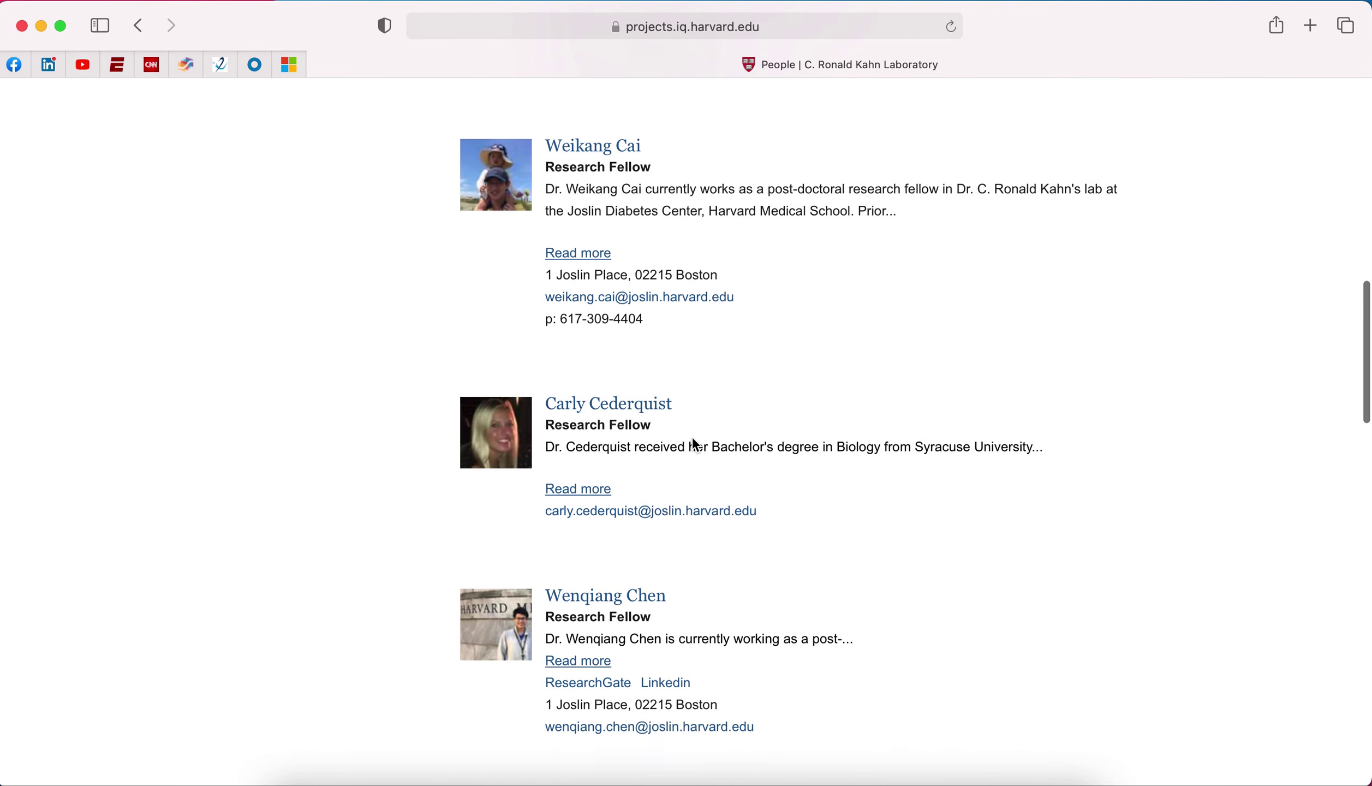
{"action": "scroll", "coordinate": [692, 440], "scroll_direction": "down", "scroll_amount": 10}
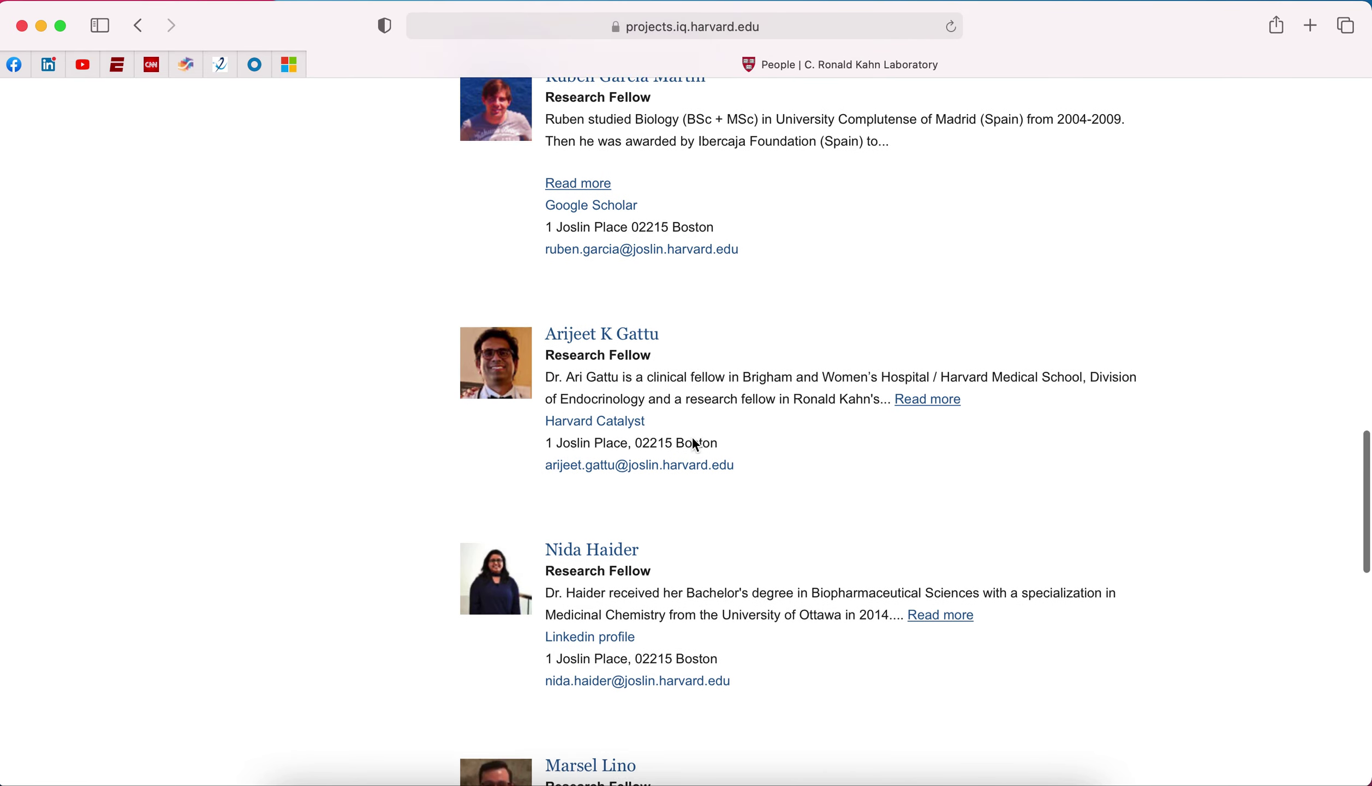
{"action": "scroll", "coordinate": [694, 441], "scroll_direction": "down", "scroll_amount": 10}
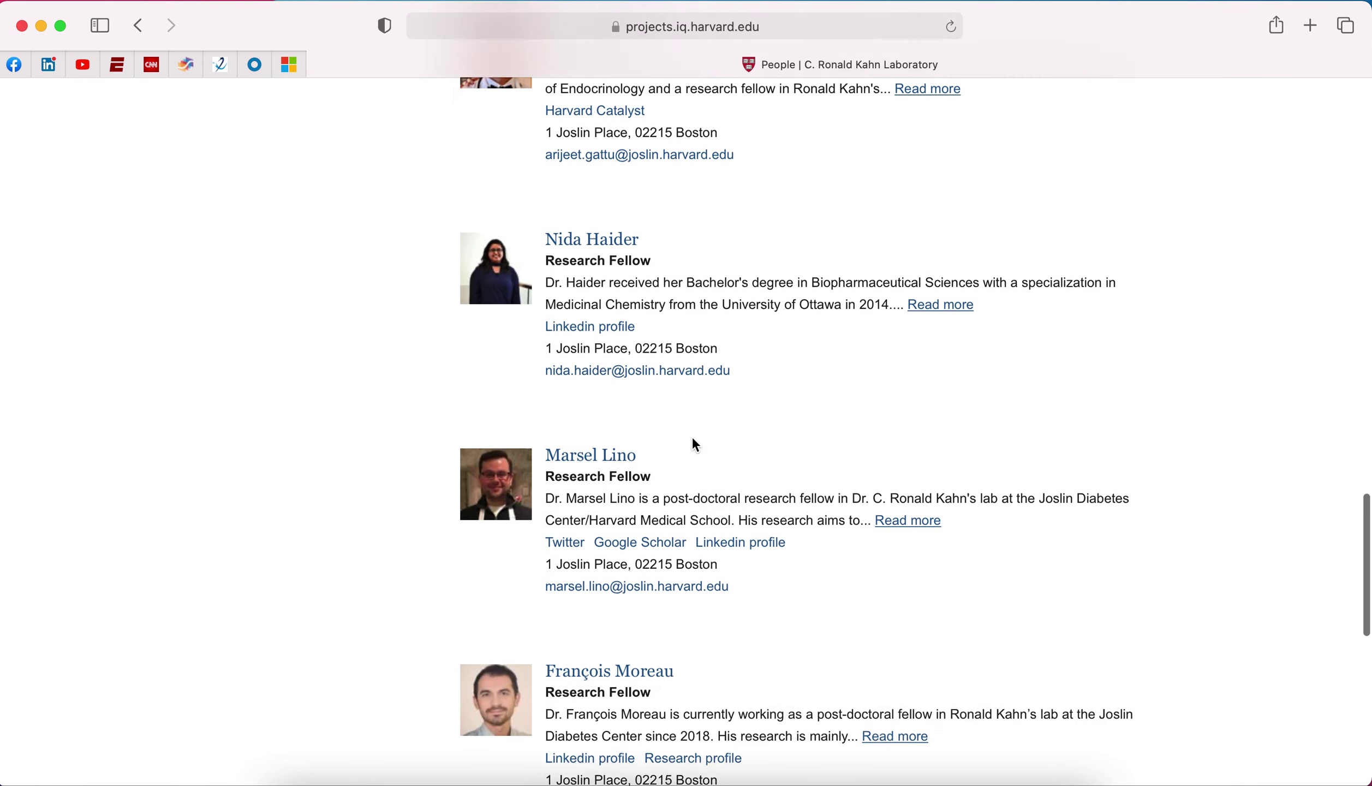
{"action": "scroll", "coordinate": [694, 445], "scroll_direction": "down", "scroll_amount": 6}
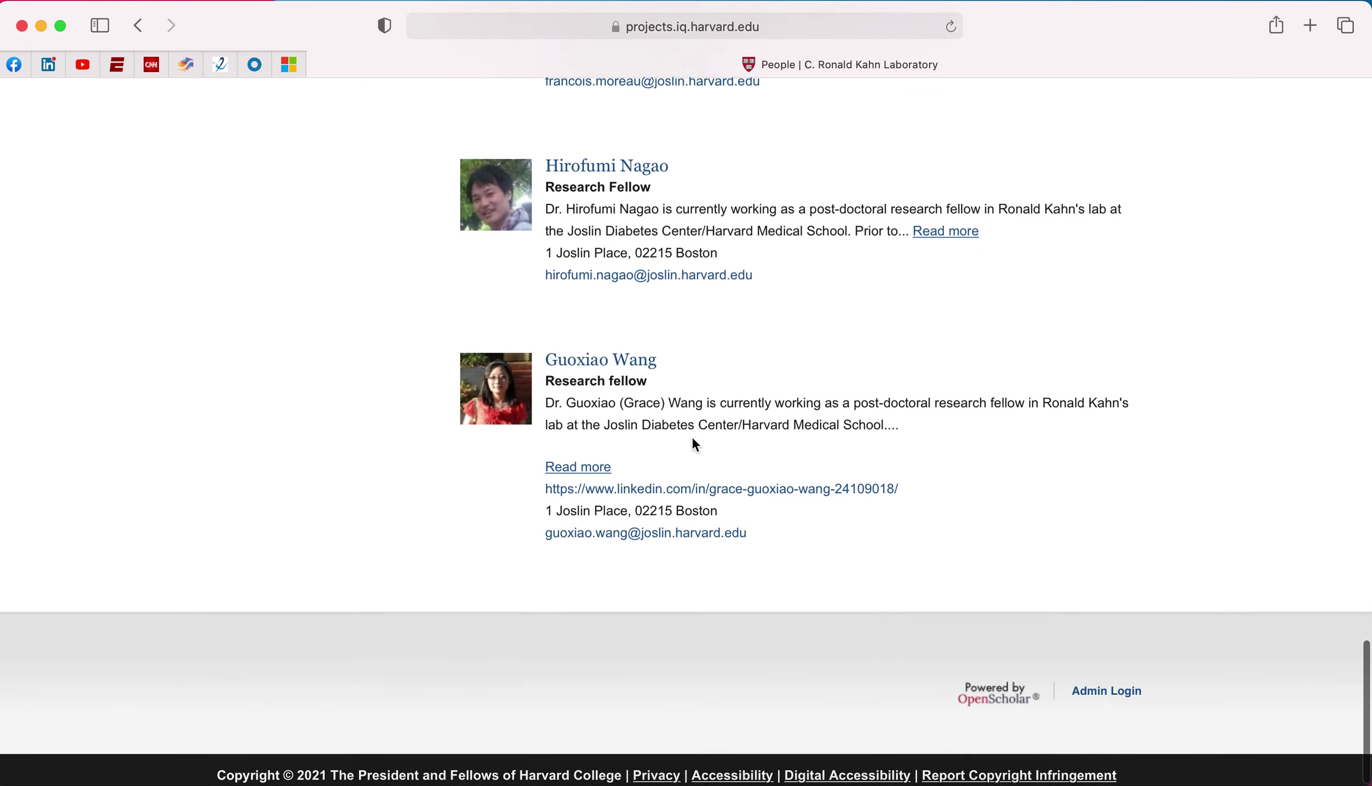
{"action": "scroll", "coordinate": [694, 444], "scroll_direction": "up", "scroll_amount": 8}
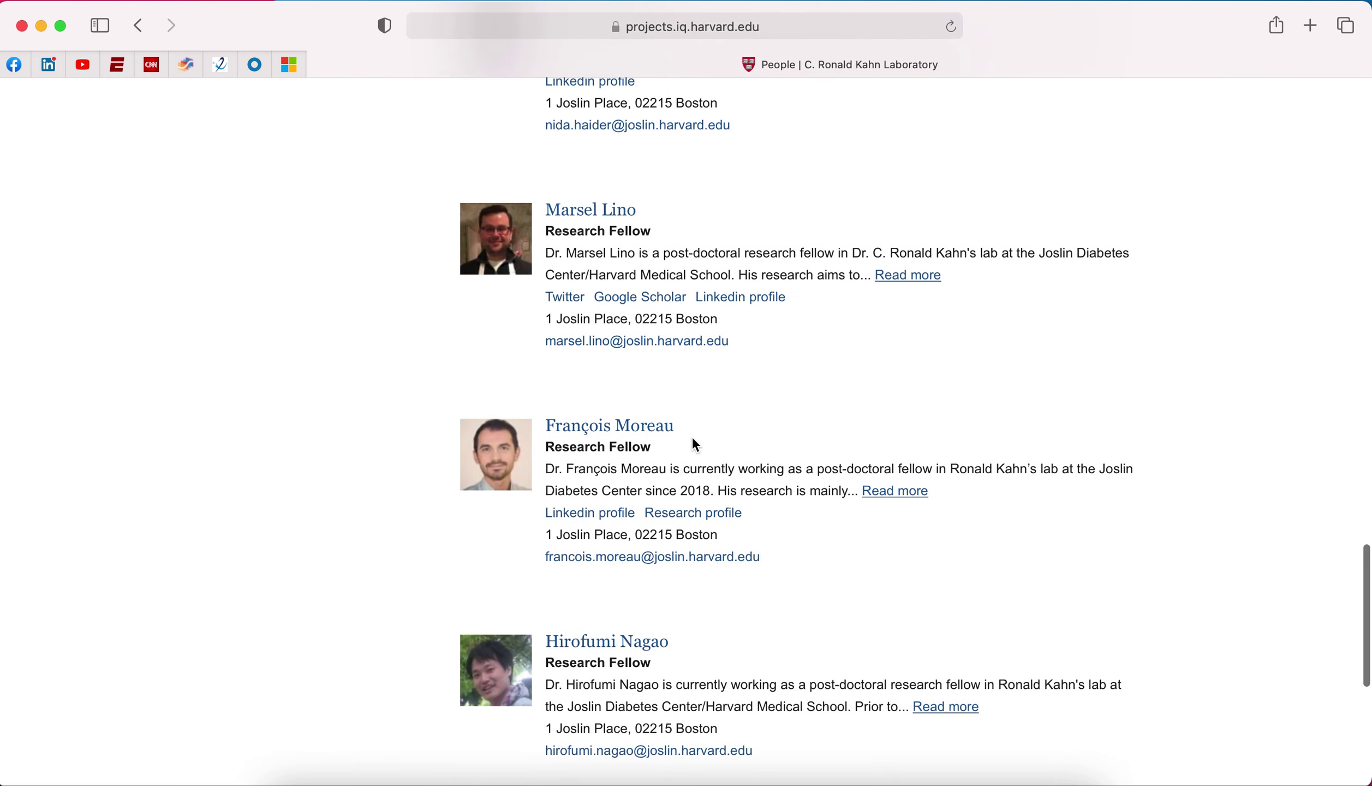
{"action": "scroll", "coordinate": [693, 438], "scroll_direction": "up", "scroll_amount": 20}
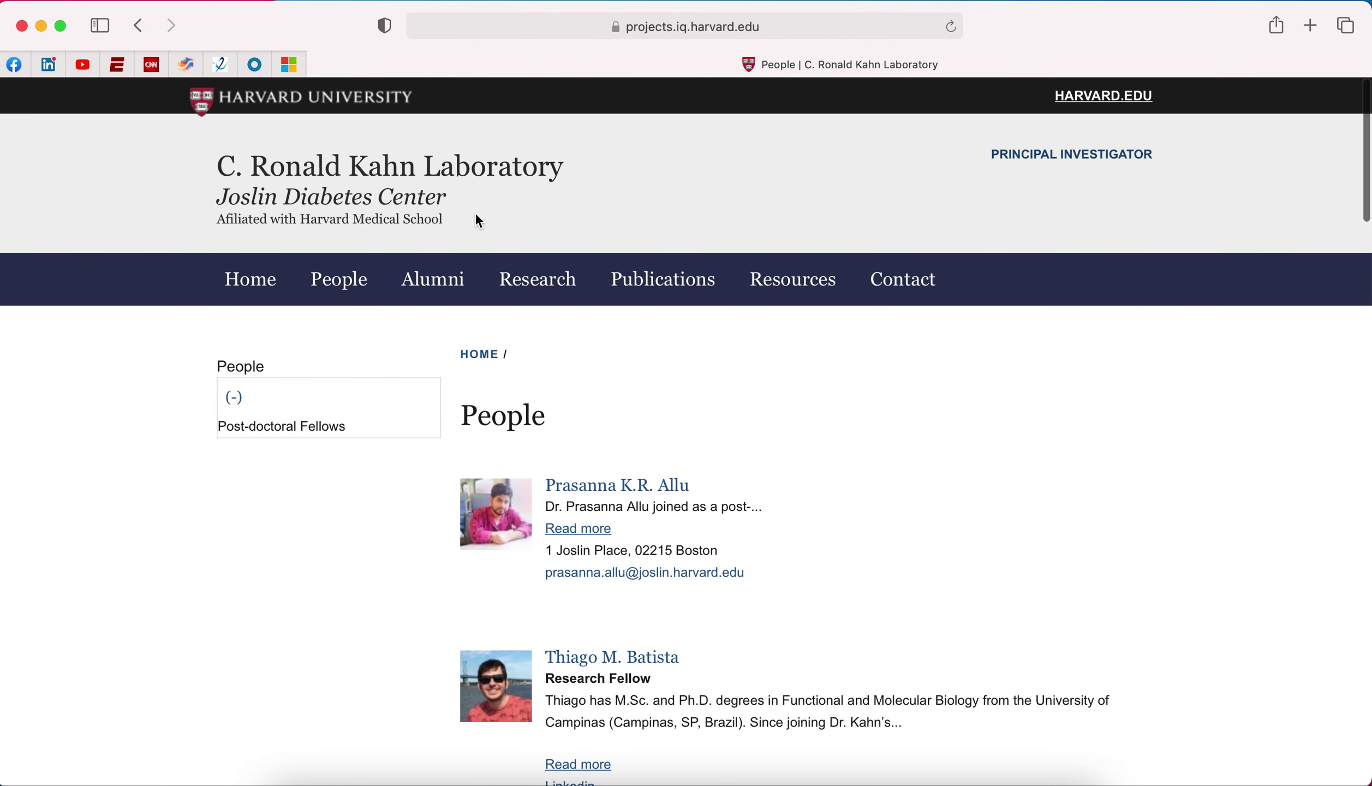
{"action": "left_click", "coordinate": [451, 279]}
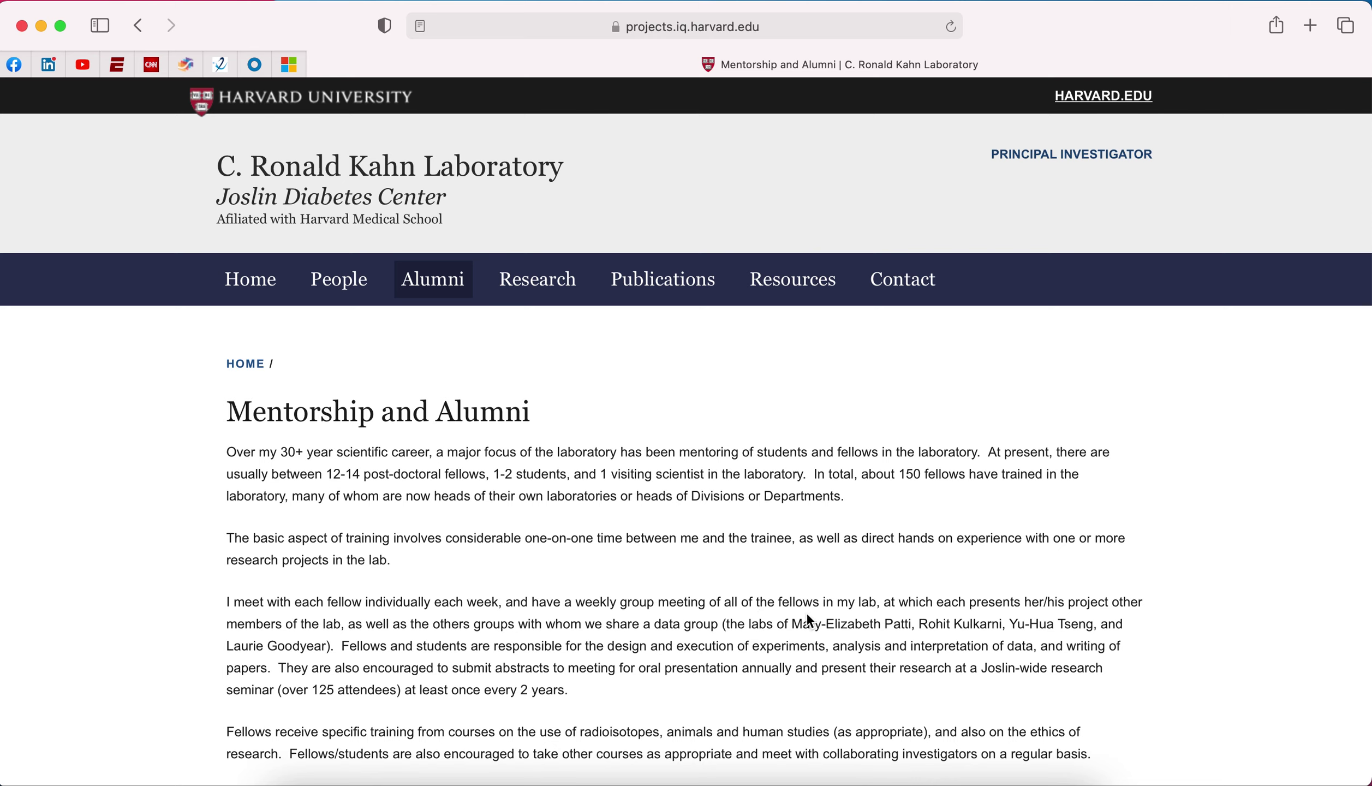
Step: Scroll through the alumni table of former fellows and their current positions
{"action": "left_click_drag", "start_coordinate": [792, 624], "coordinate": [1099, 624]}
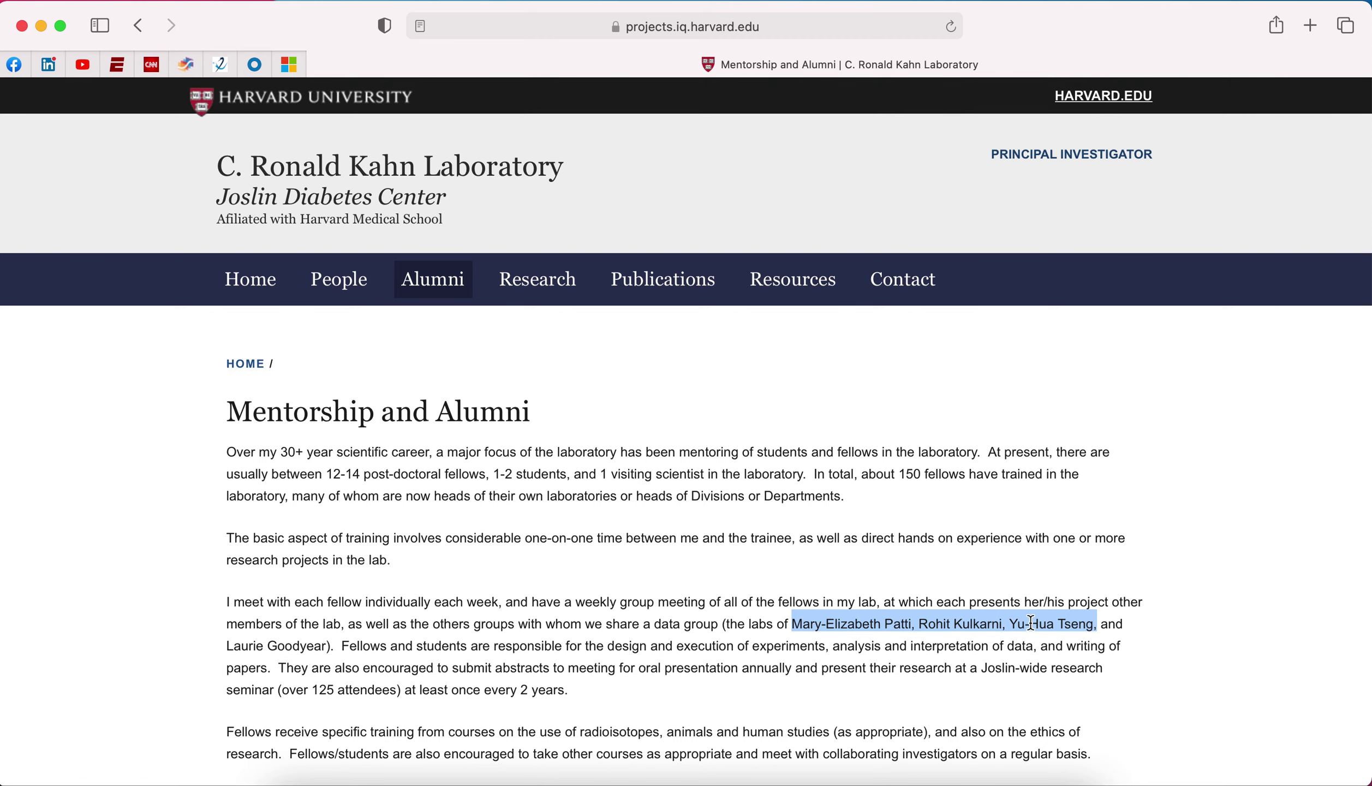
{"action": "left_click", "coordinate": [965, 624]}
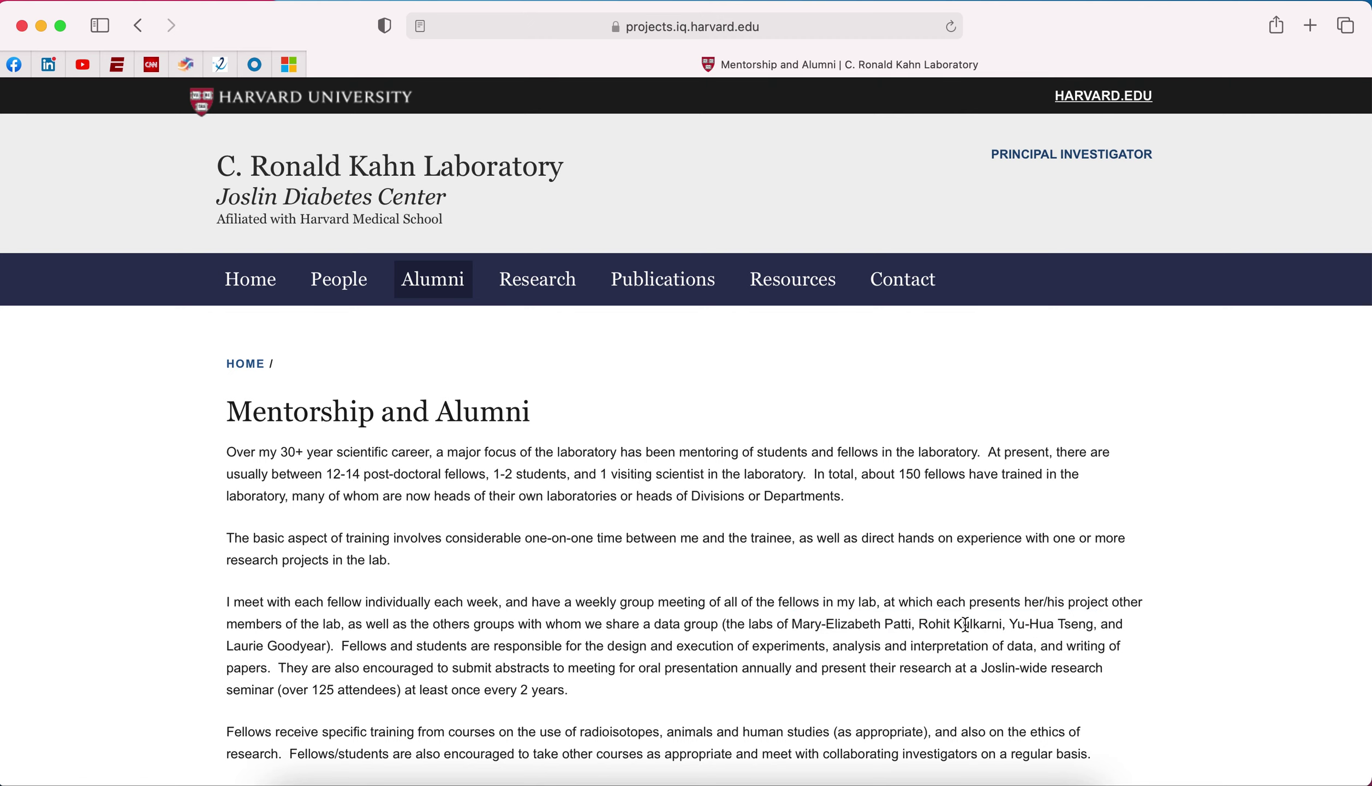
{"action": "scroll", "coordinate": [965, 624], "scroll_direction": "down", "scroll_amount": 2}
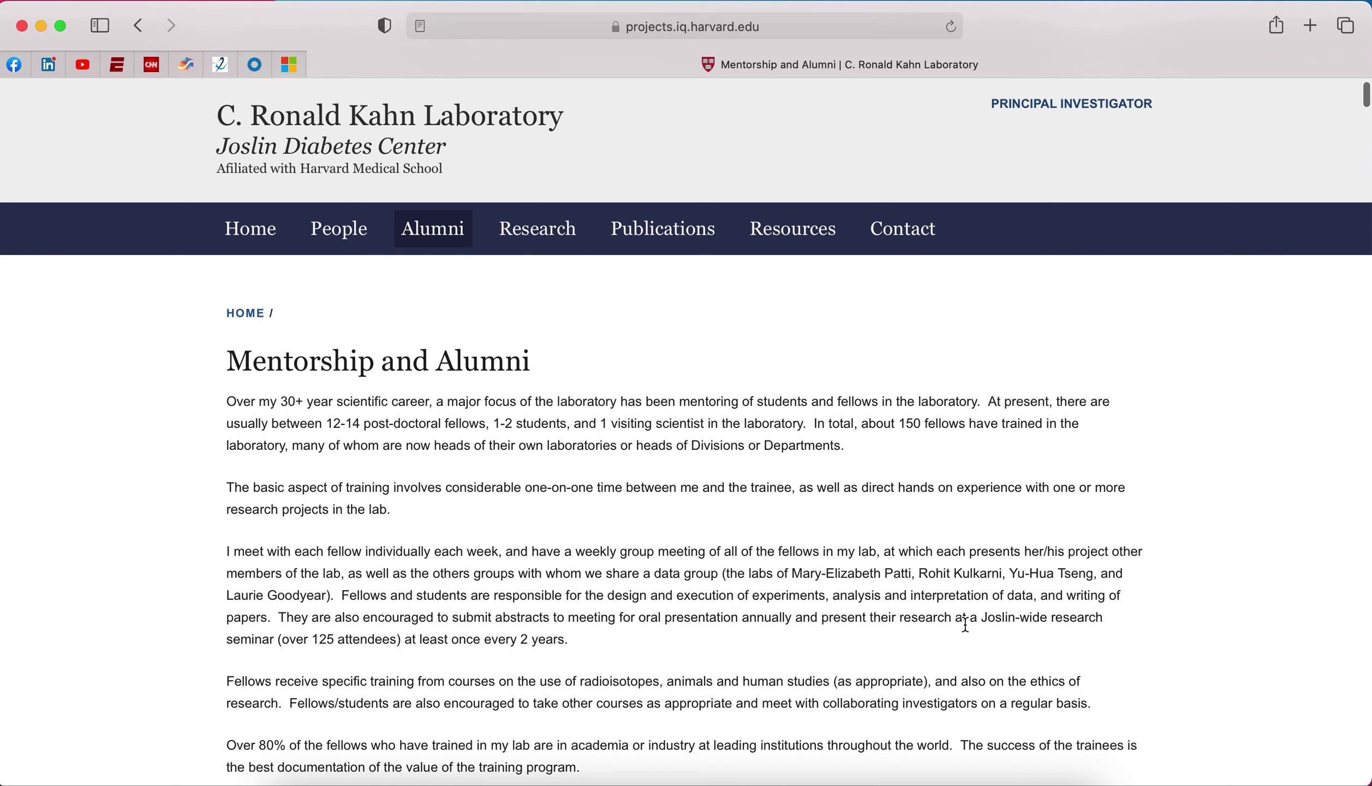
{"action": "scroll", "coordinate": [965, 624], "scroll_direction": "down", "scroll_amount": 10}
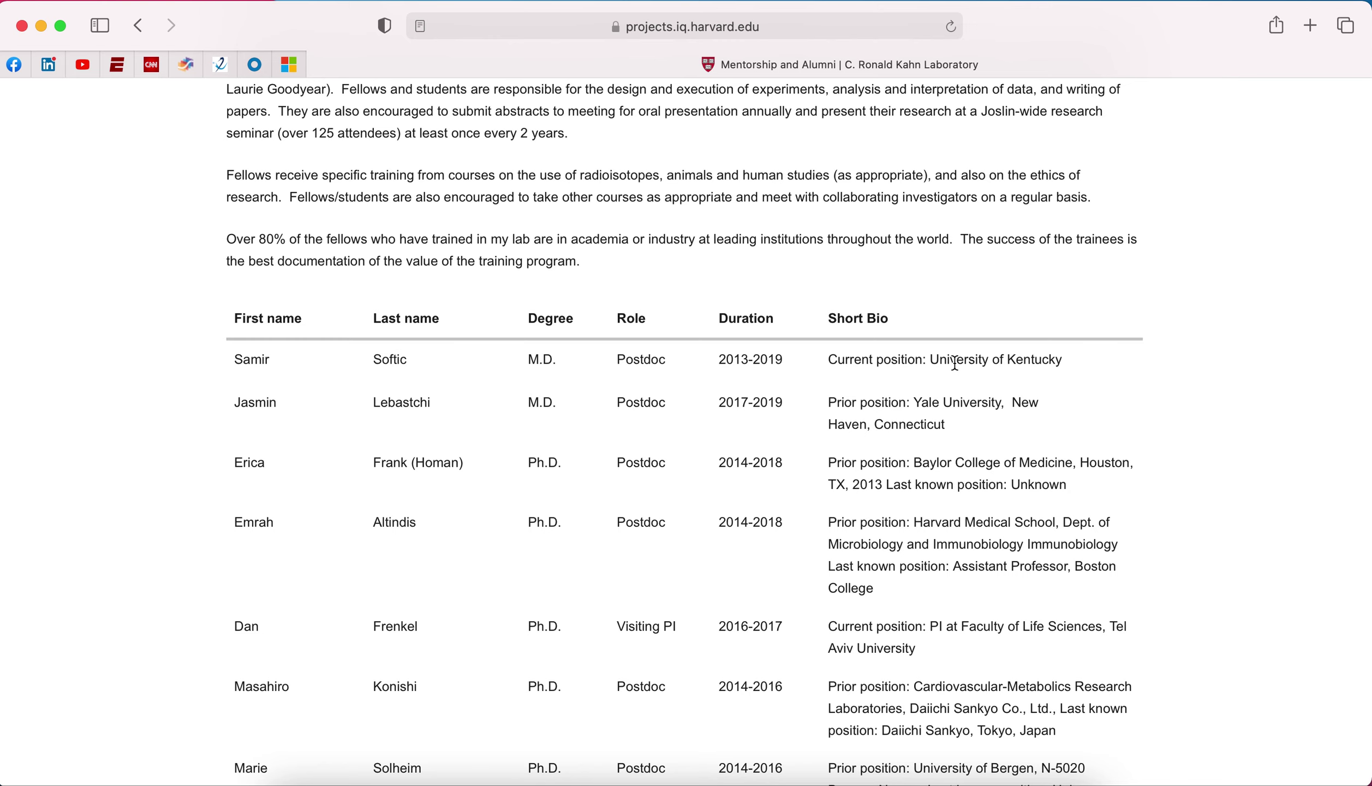
{"action": "scroll", "coordinate": [955, 363], "scroll_direction": "down", "scroll_amount": 20}
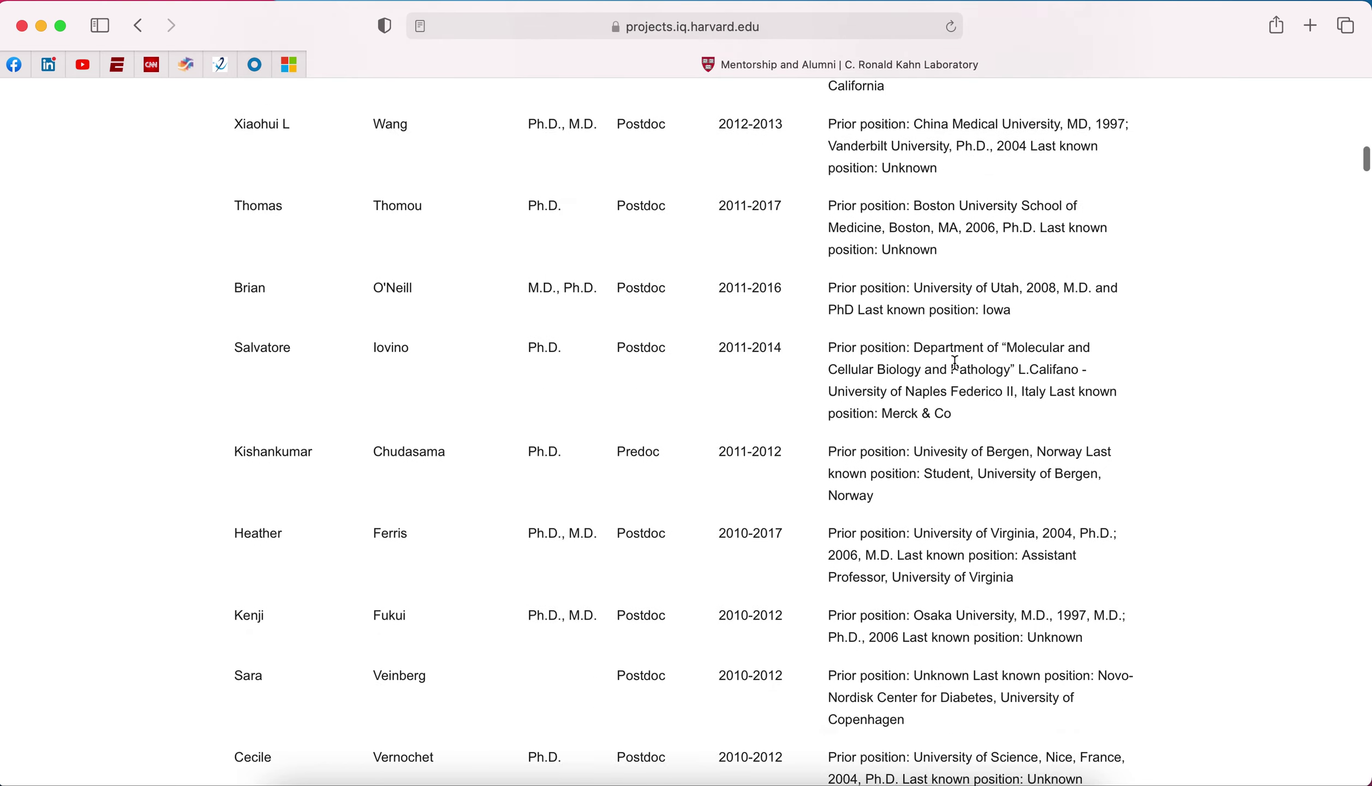
{"action": "scroll", "coordinate": [955, 363], "scroll_direction": "down", "scroll_amount": 20}
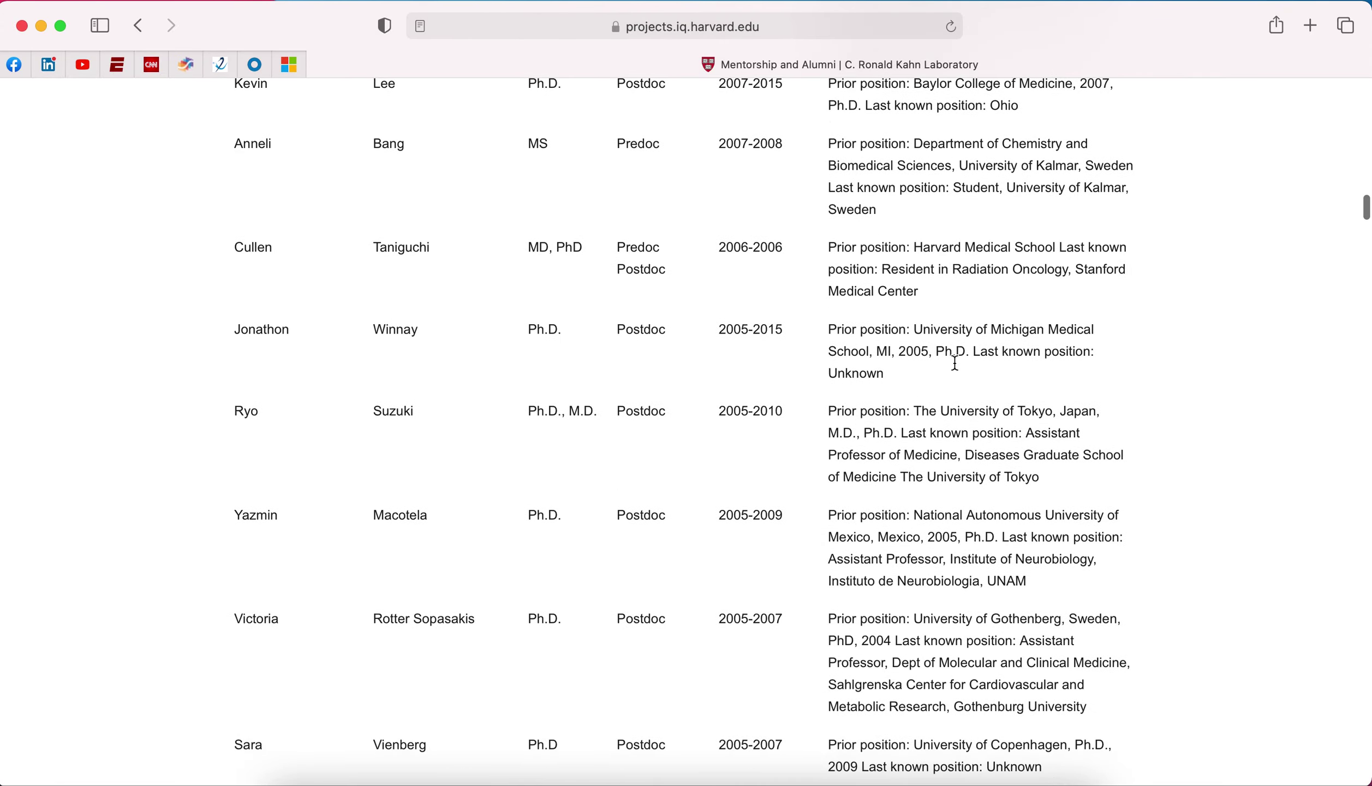
{"action": "scroll", "coordinate": [955, 363], "scroll_direction": "down", "scroll_amount": 20}
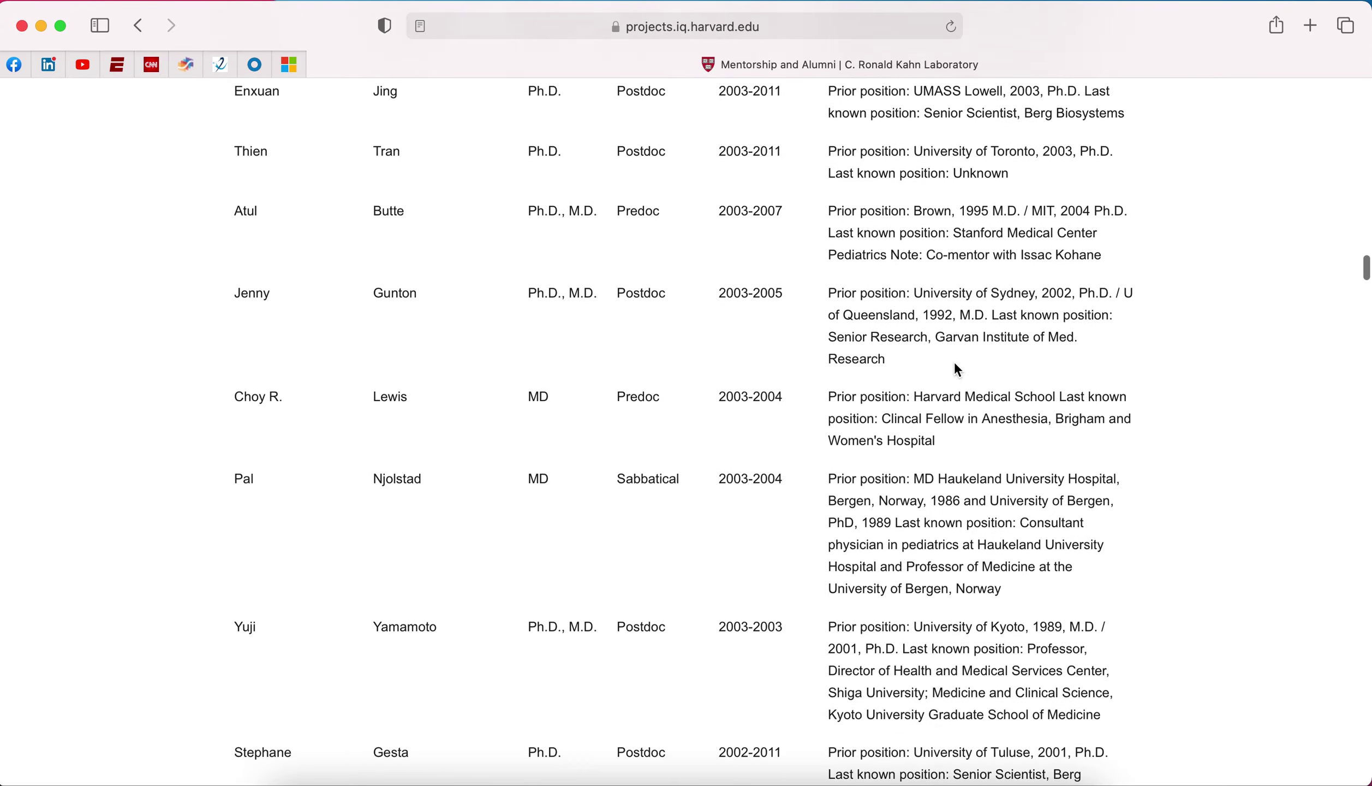
{"action": "scroll", "coordinate": [956, 368], "scroll_direction": "up", "scroll_amount": 20}
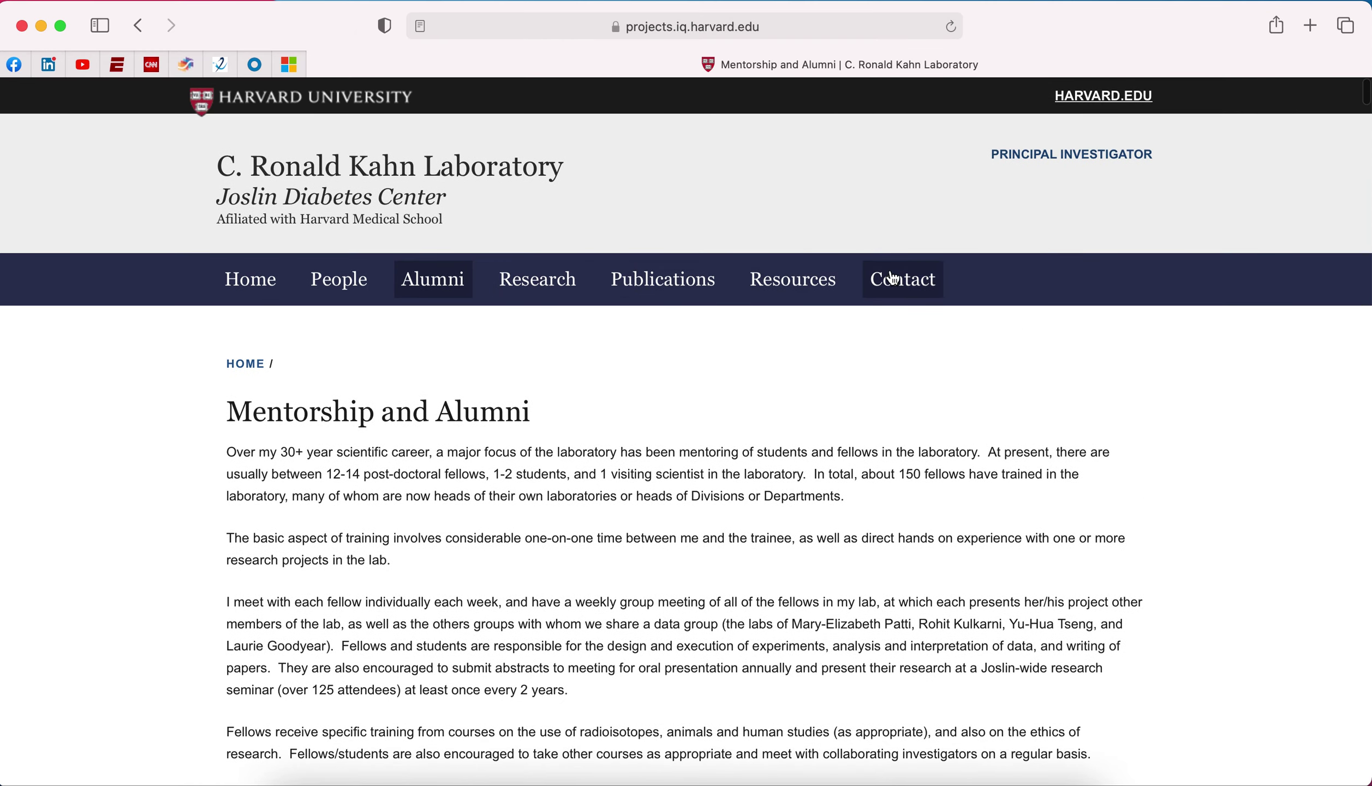
Step: Check the lab's mailing address on its Contact page, then close Safari
{"action": "left_click", "coordinate": [916, 291]}
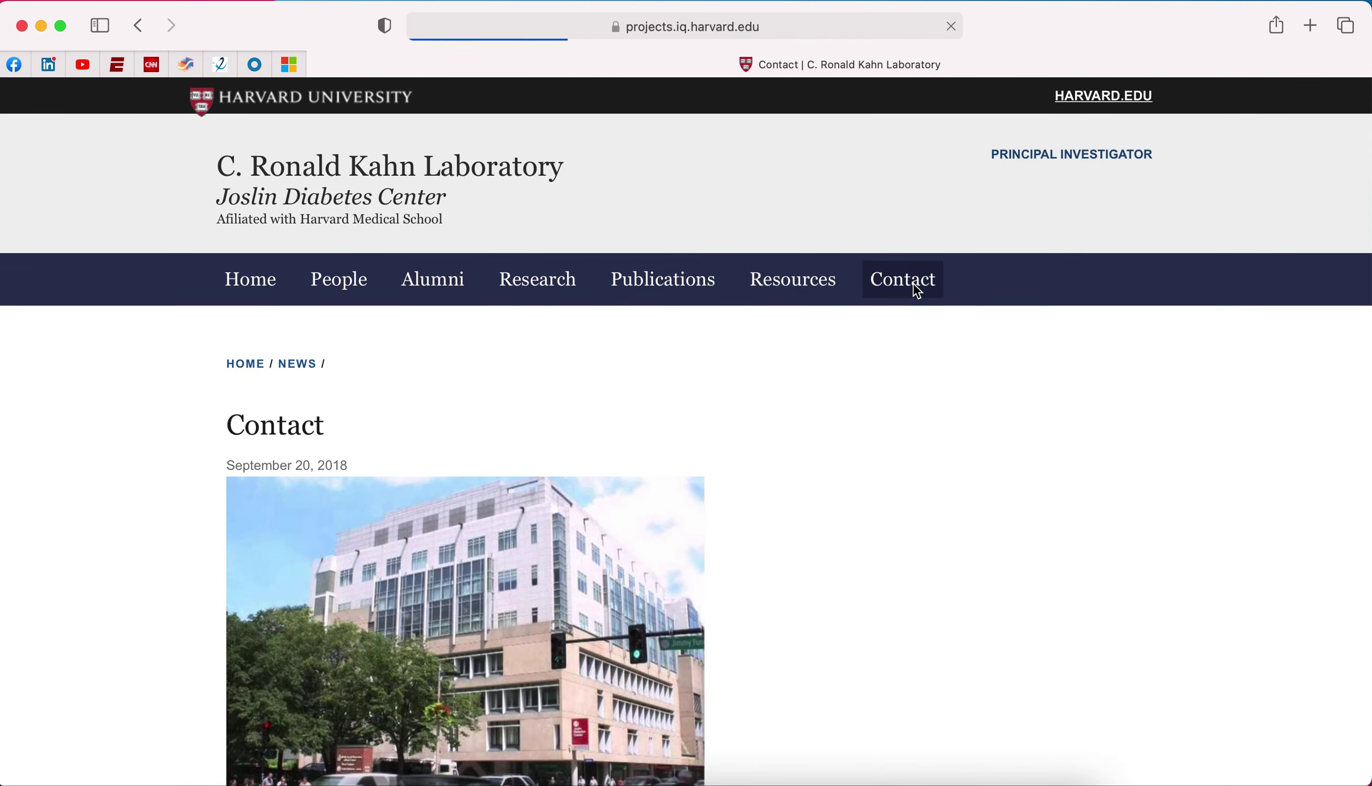
{"action": "scroll", "coordinate": [827, 492], "scroll_direction": "down", "scroll_amount": 10}
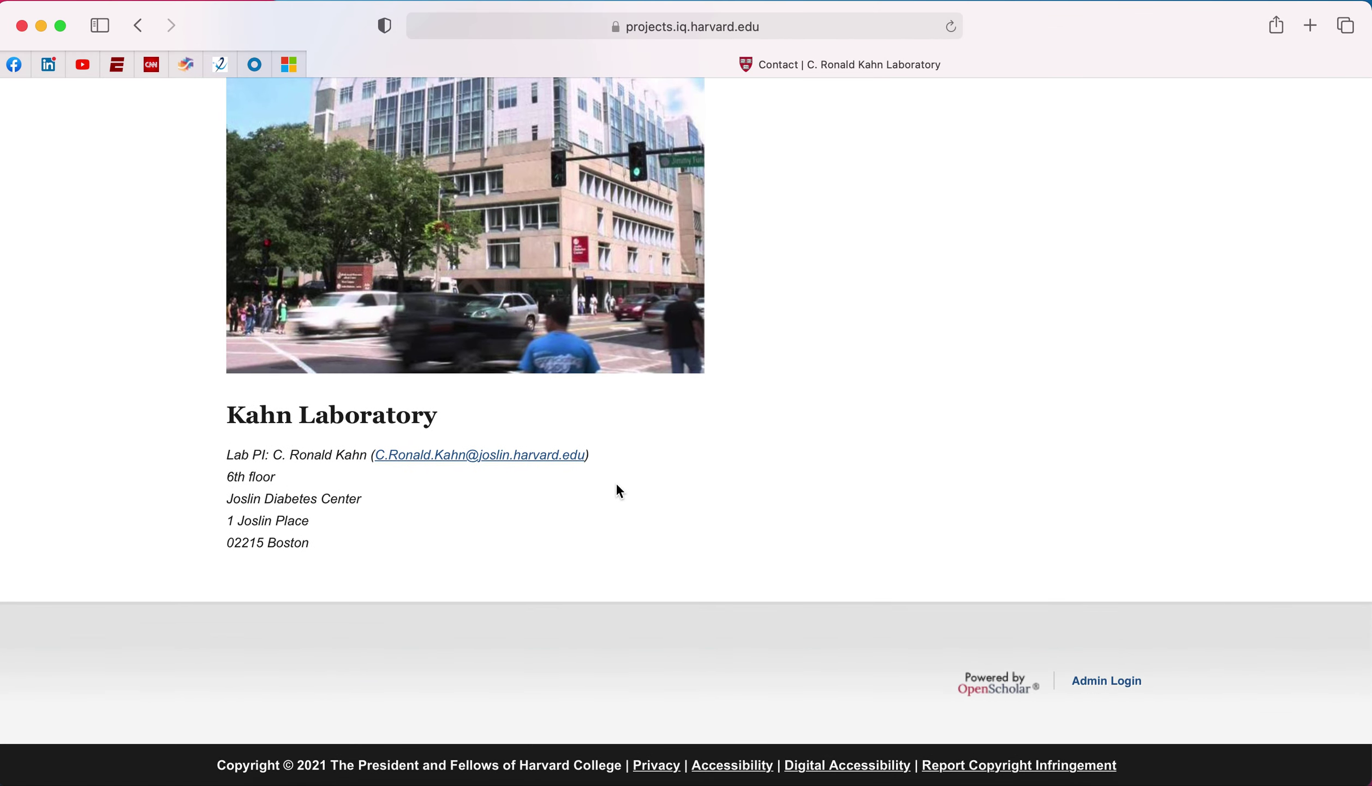
{"action": "scroll", "coordinate": [804, 381], "scroll_direction": "up", "scroll_amount": 10}
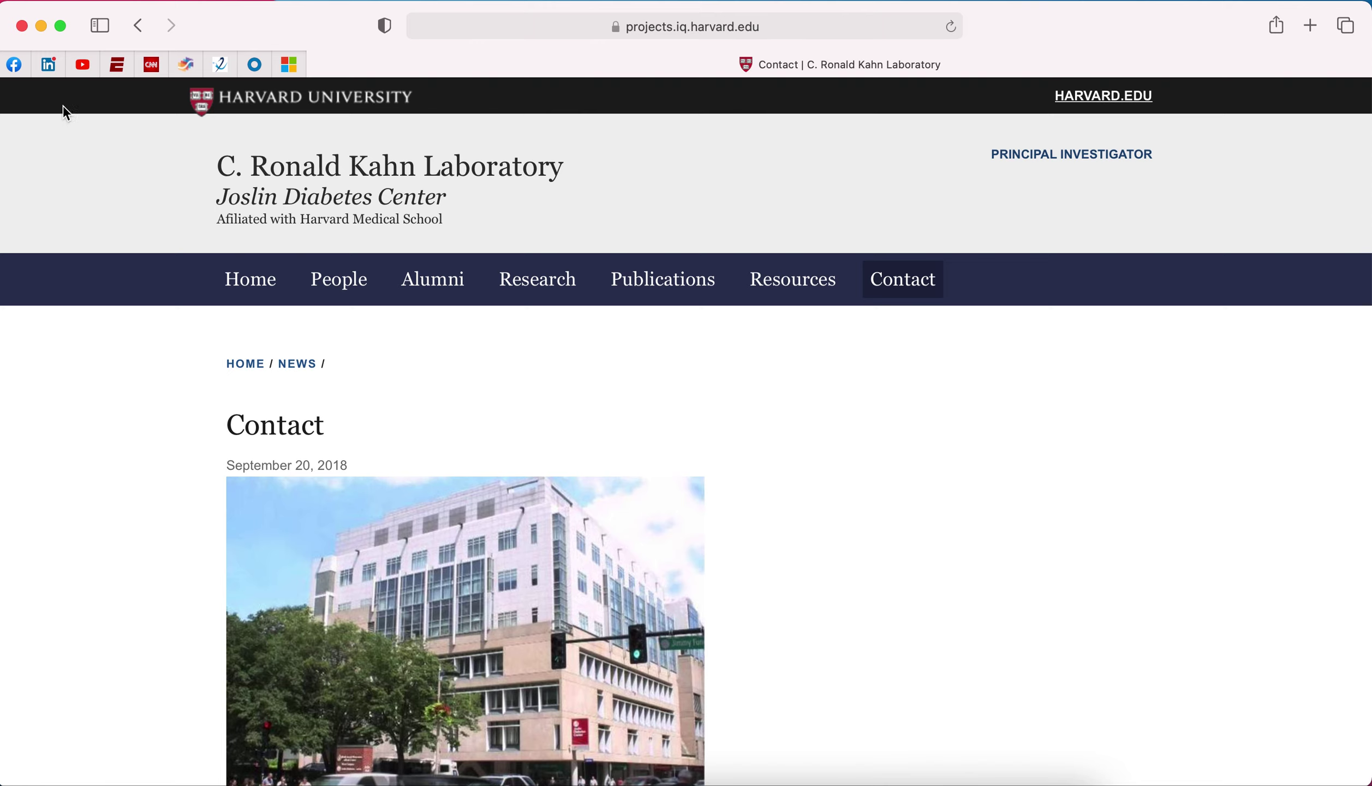
{"action": "left_click", "coordinate": [22, 25]}
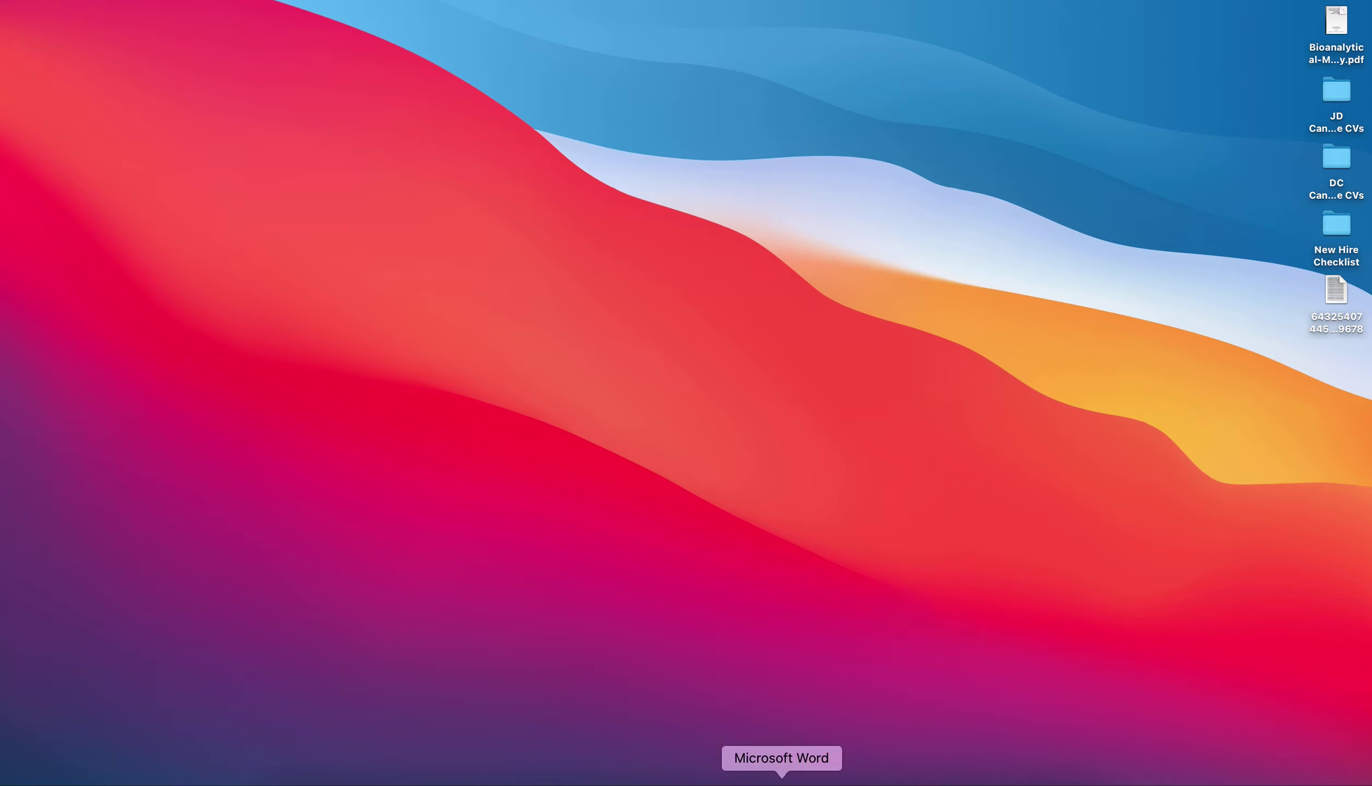
Step: Launch Word from the Dock and create a new blank document
{"action": "left_click", "coordinate": [781, 782]}
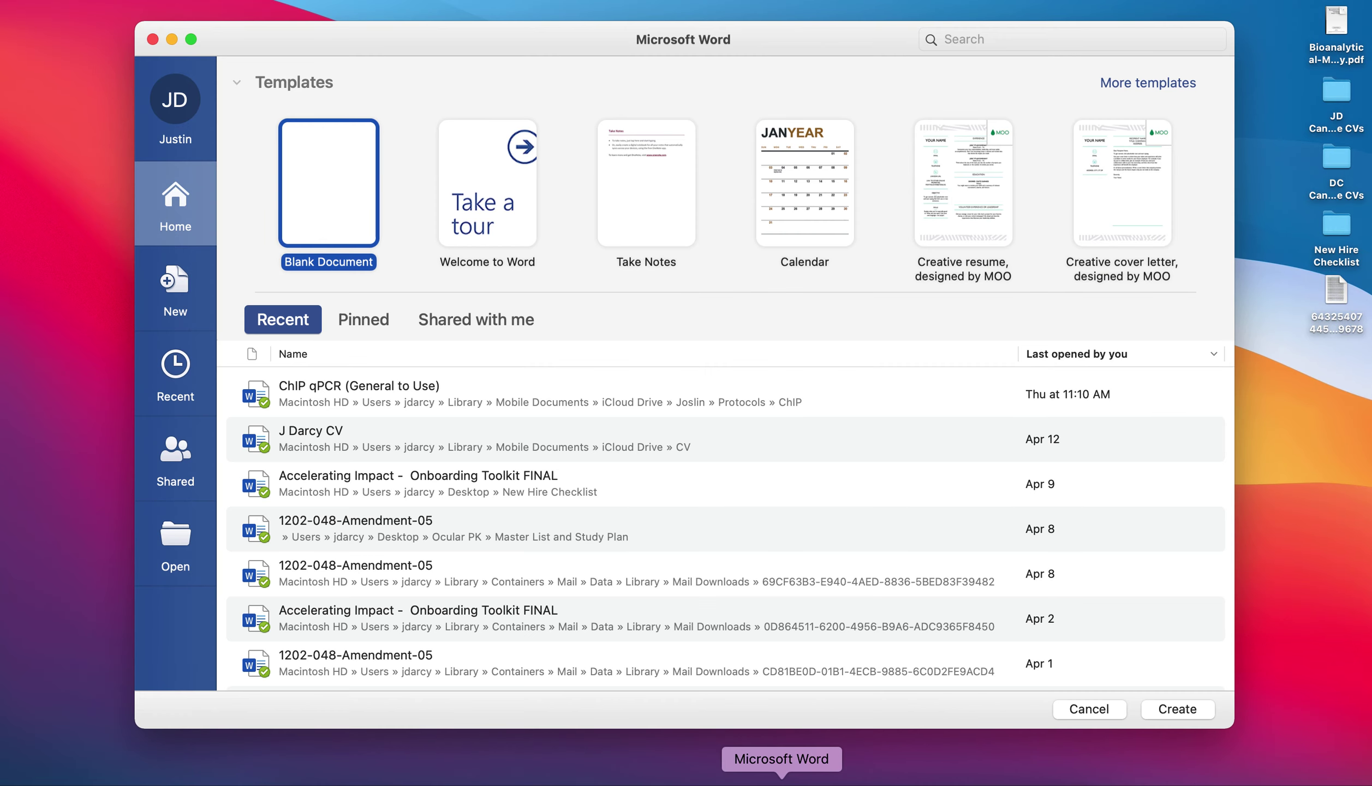
{"action": "left_click", "coordinate": [1152, 708]}
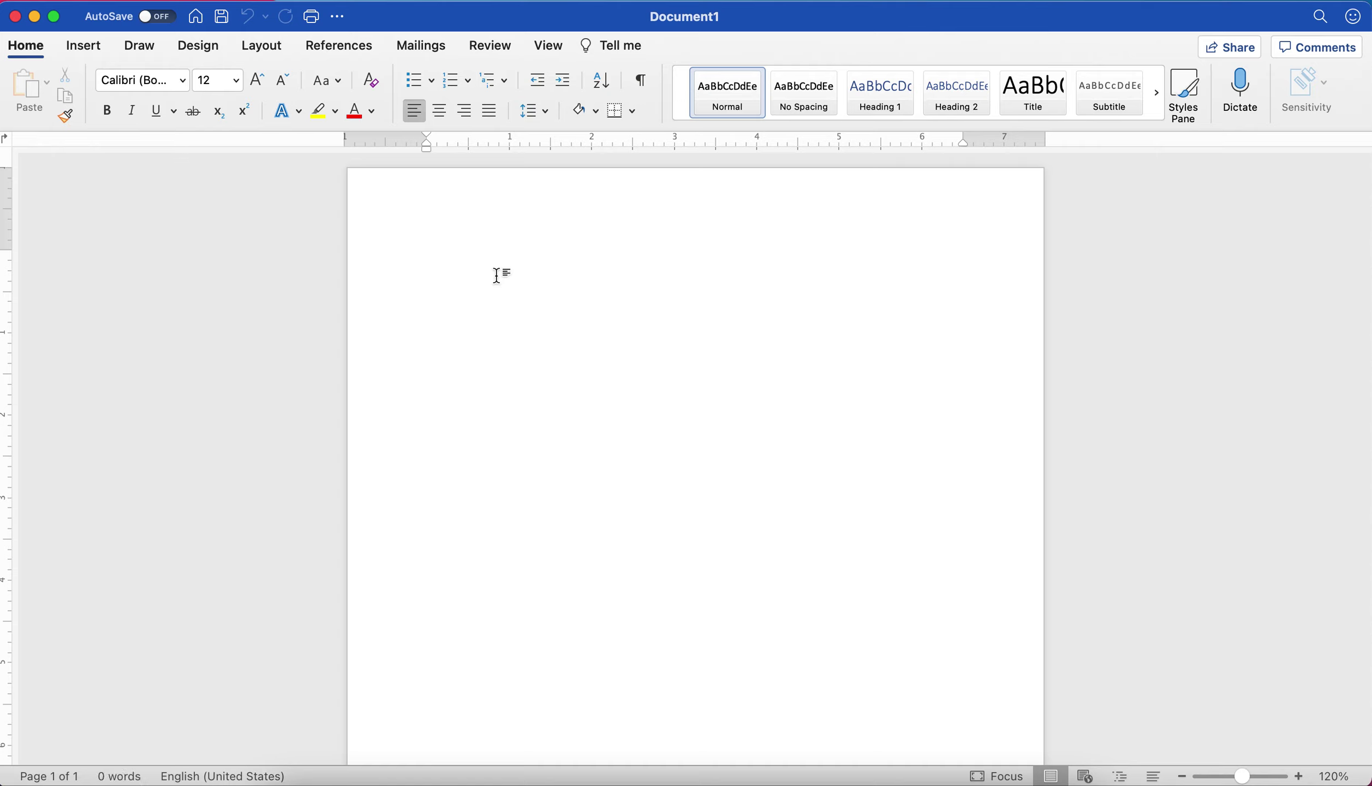
Step: Type the salutation, then introduce the writer as a University of Florida Internal Medicine grad student
{"action": "type", "text": "Dear"}
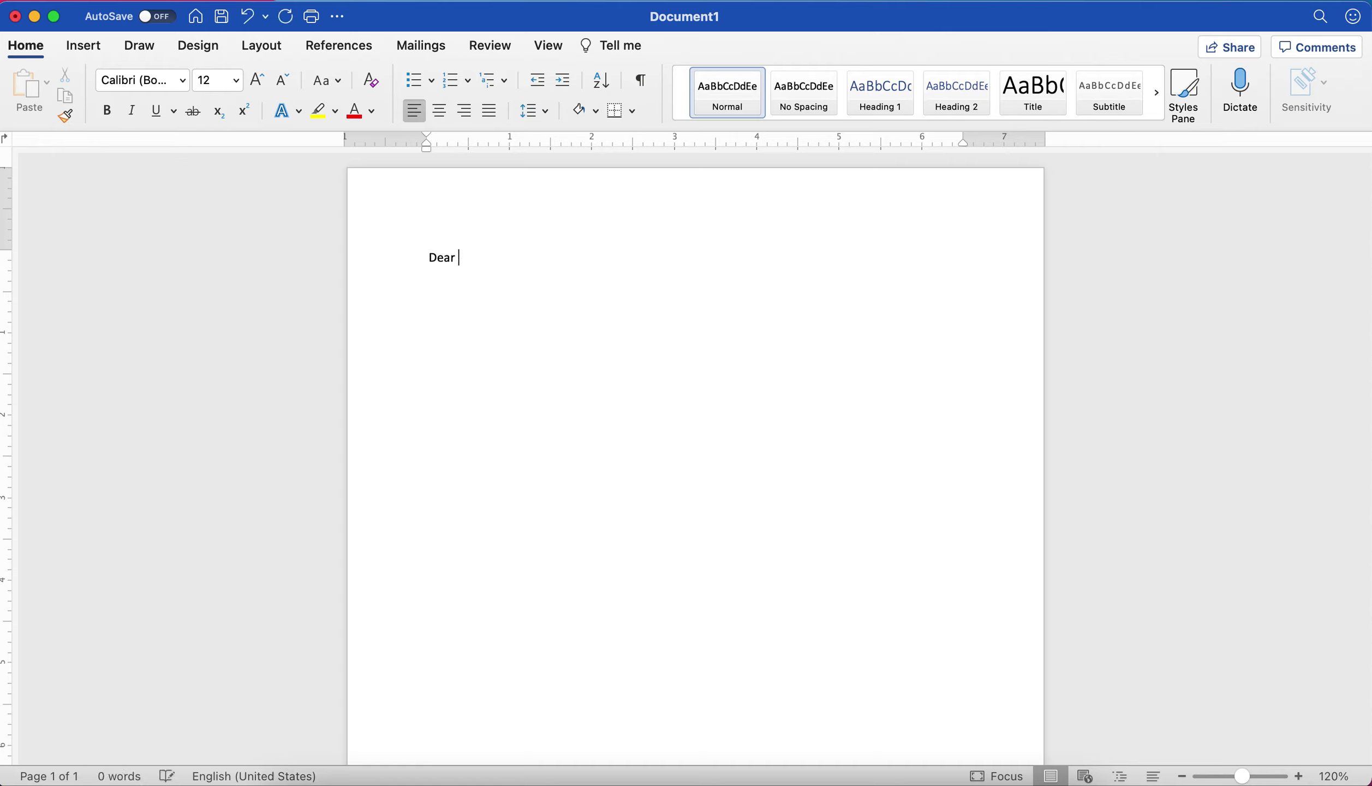
{"action": "type", "text": " Dr. Kahn,"}
{"action": "key", "text": "Return"}
{"action": "type", "text": "My name is John "}
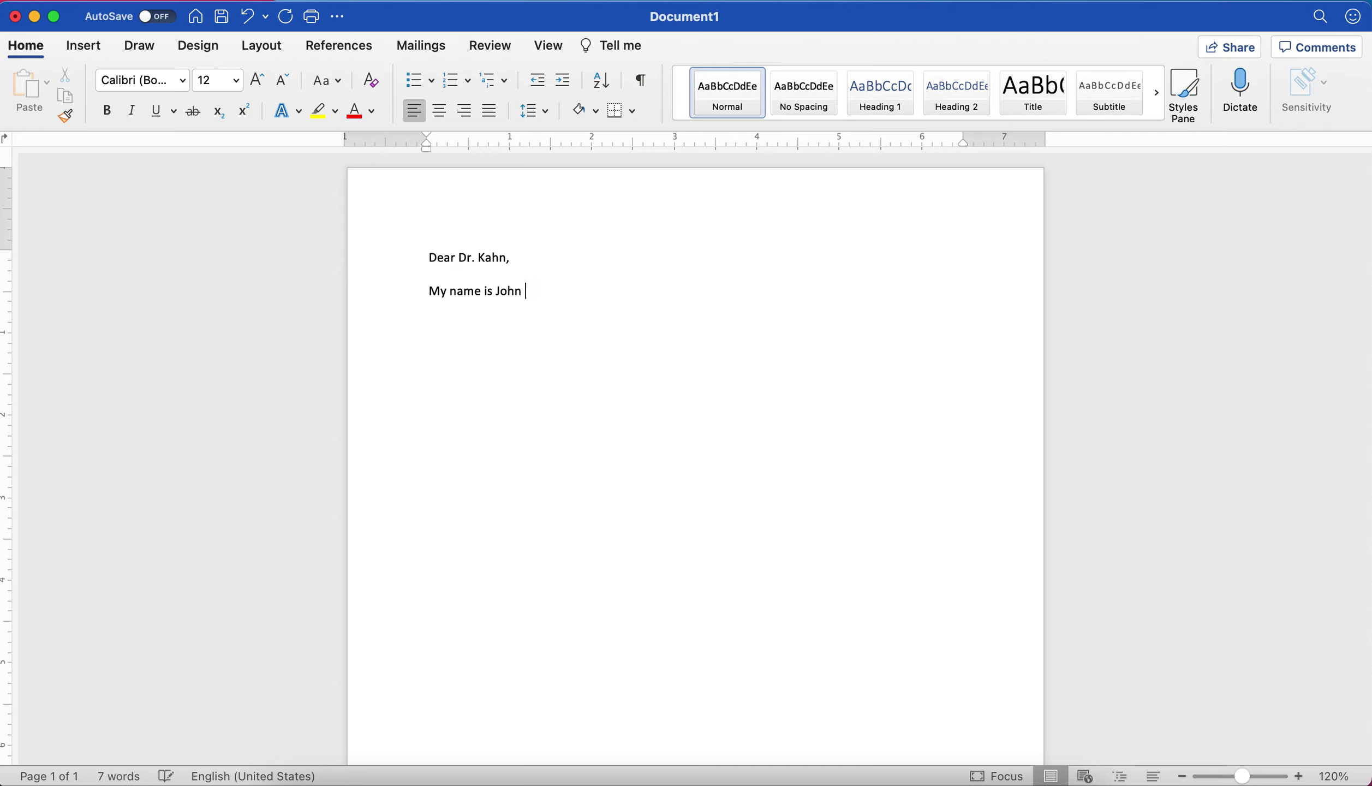
{"action": "type", "text": "Doe and I am current"}
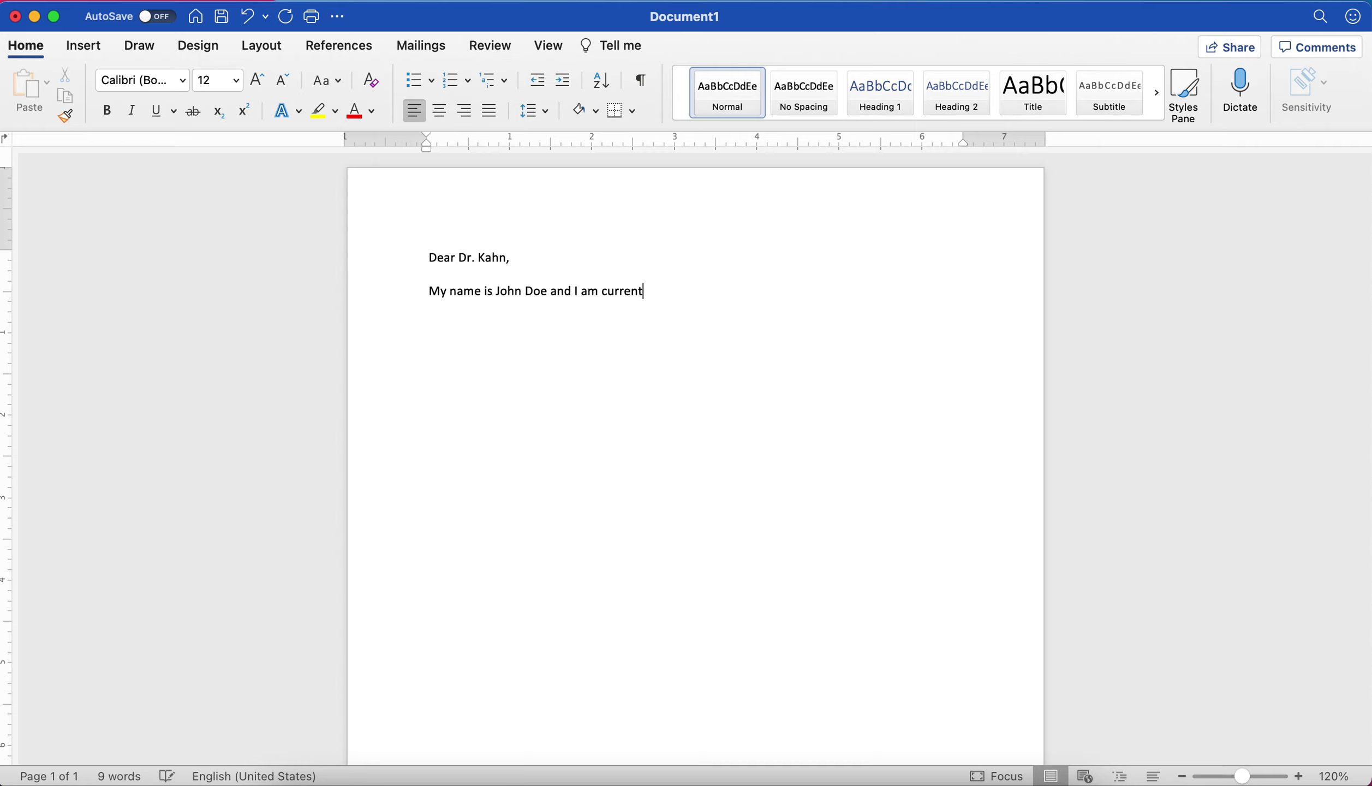
{"action": "type", "text": "ly a fif"}
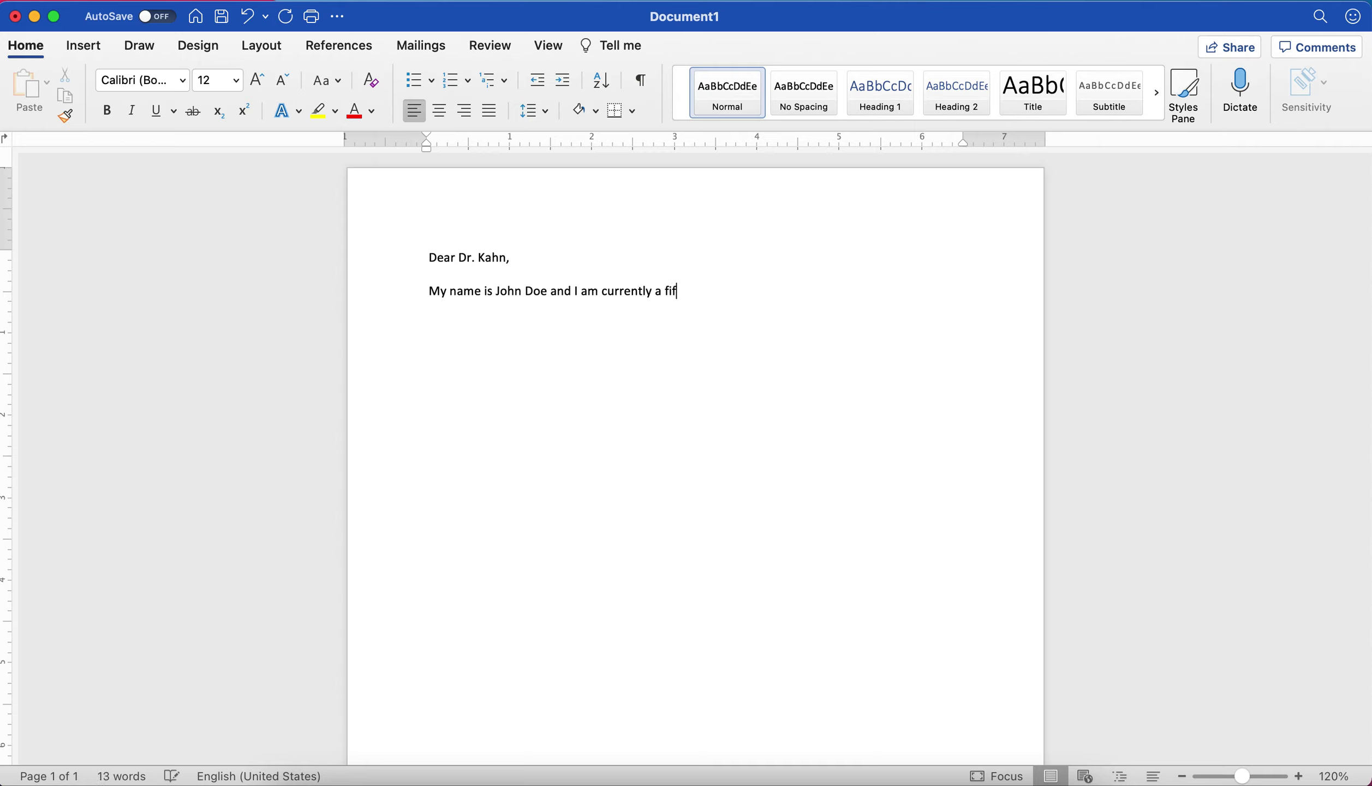
{"action": "type", "text": "th year postdo"}
{"action": "key", "text": "BackSpace"}
{"action": "key", "text": "BackSpace"}
{"action": "key", "text": "BackSpace"}
{"action": "key", "text": "BackSpace"}
{"action": "key", "text": "BackSpace"}
{"action": "type", "text": "gre"}
{"action": "key", "text": "BackSpace"}
{"action": "type", "text": "ad student at the "}
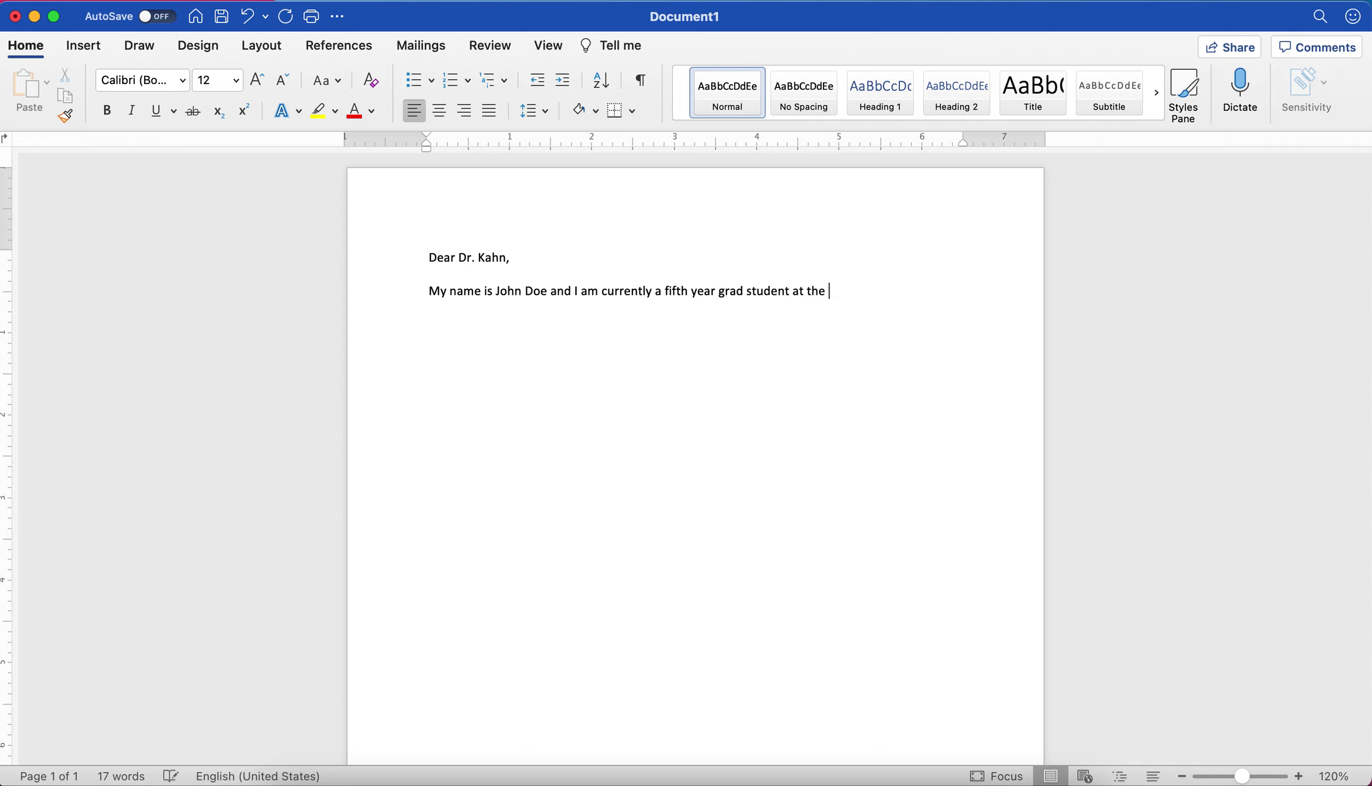
{"action": "type", "text": "University of Florida"}
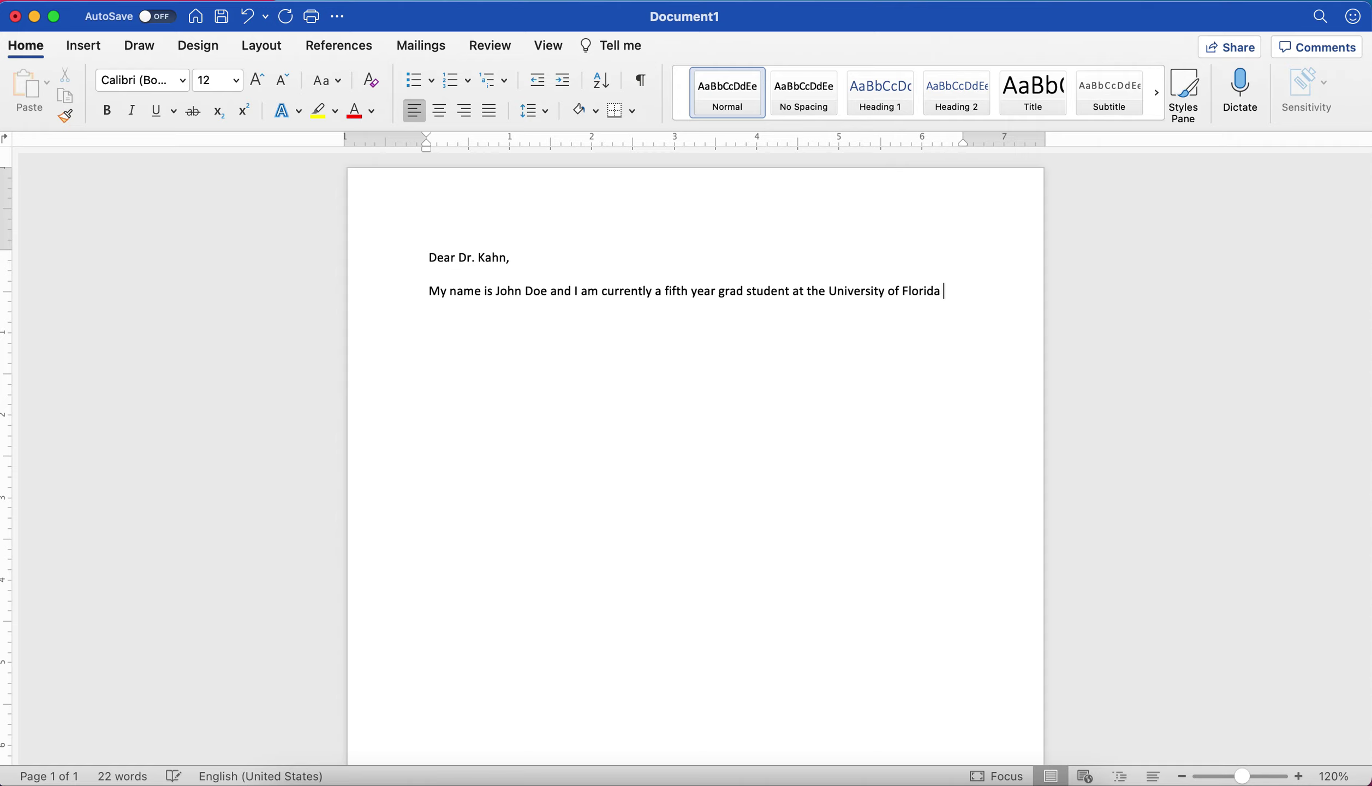
{"action": "type", "text": " Medical Schoo"}
{"action": "type", "text": "l's department of "}
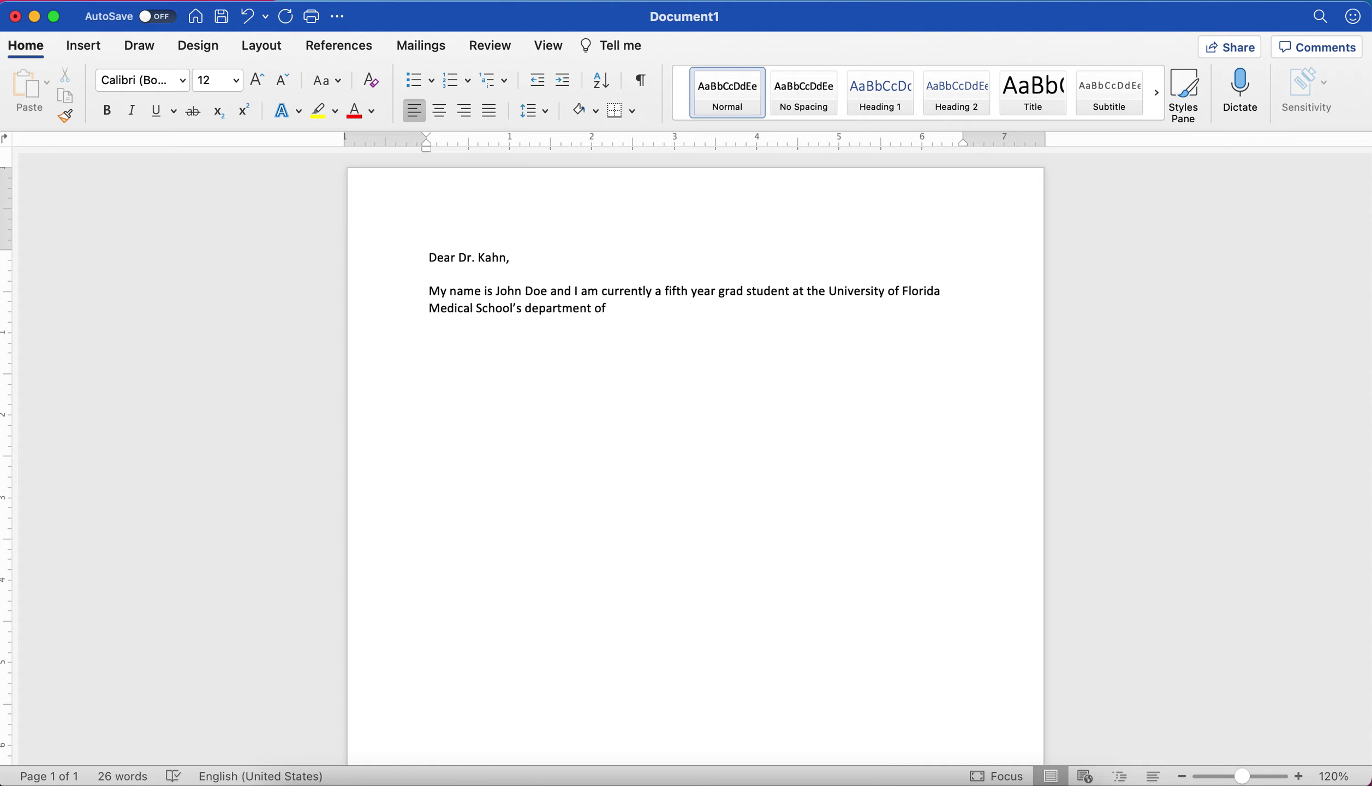
{"action": "type", "text": "Internal Medicine. I curre"}
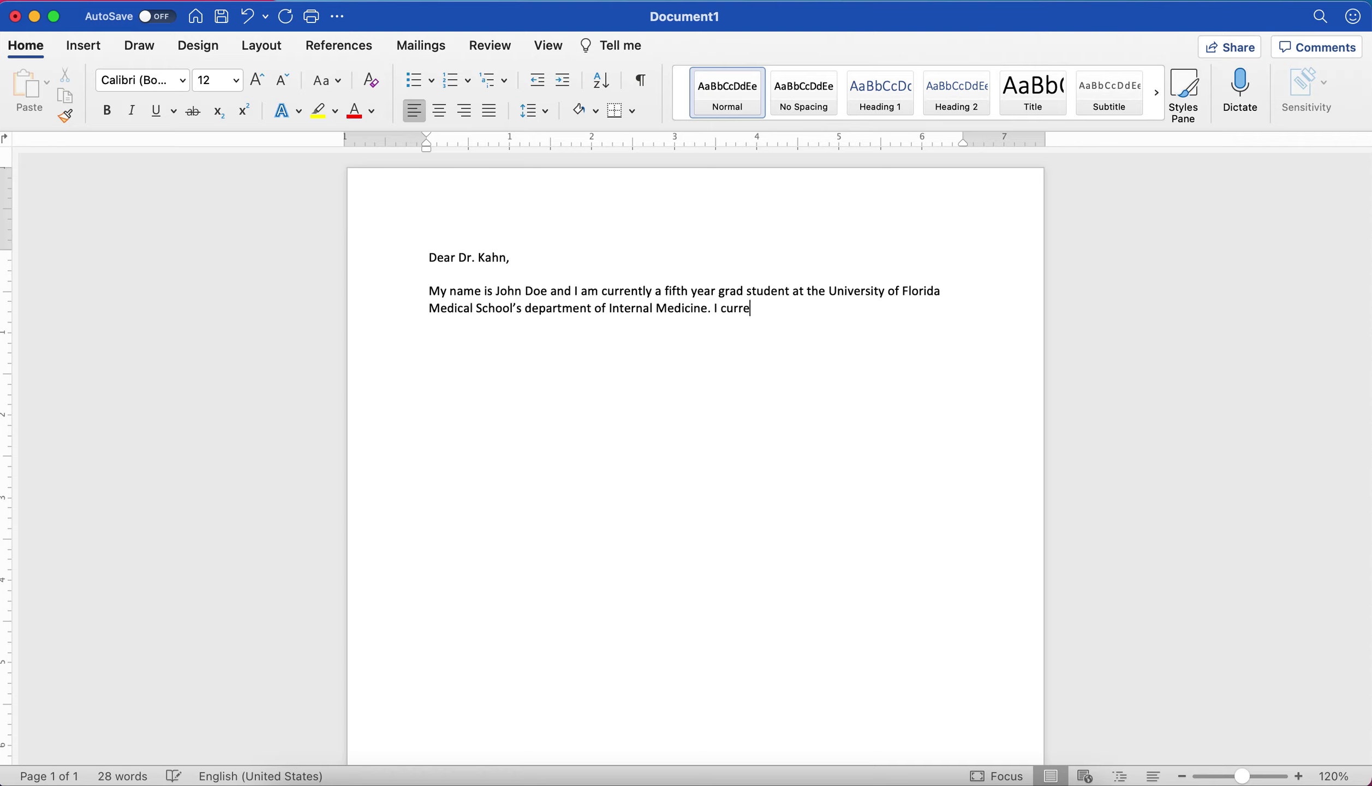
Step: Add a sentence on whole-body metabolism and insulin's impact on post bariatric hypoglycemia
{"action": "type", "text": "ntly work on whole-body metaboli"}
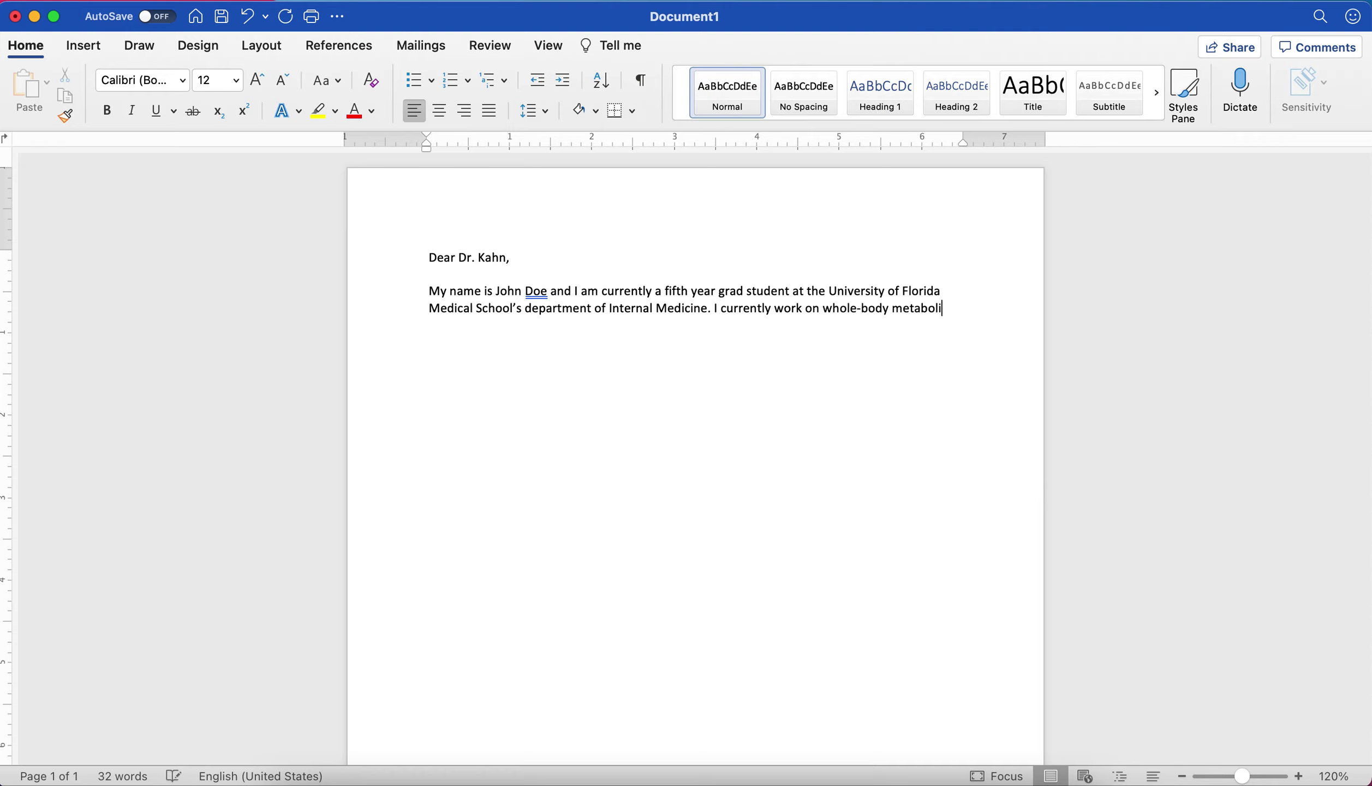
{"action": "type", "text": "sm, including"}
{"action": "type", "text": " how "}
{"action": "type", "text": "insulin impacts "}
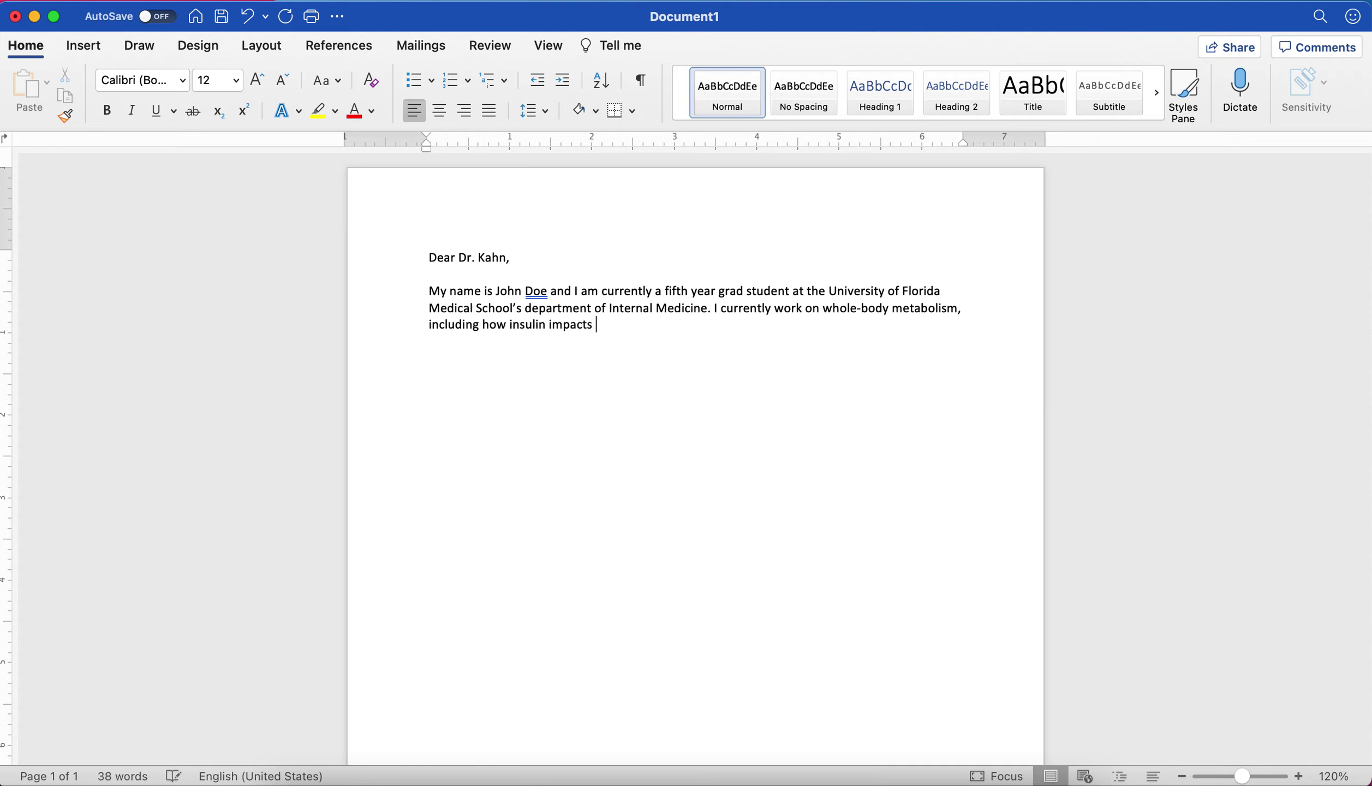
{"action": "type", "text": "post bariatric hypoglucem"}
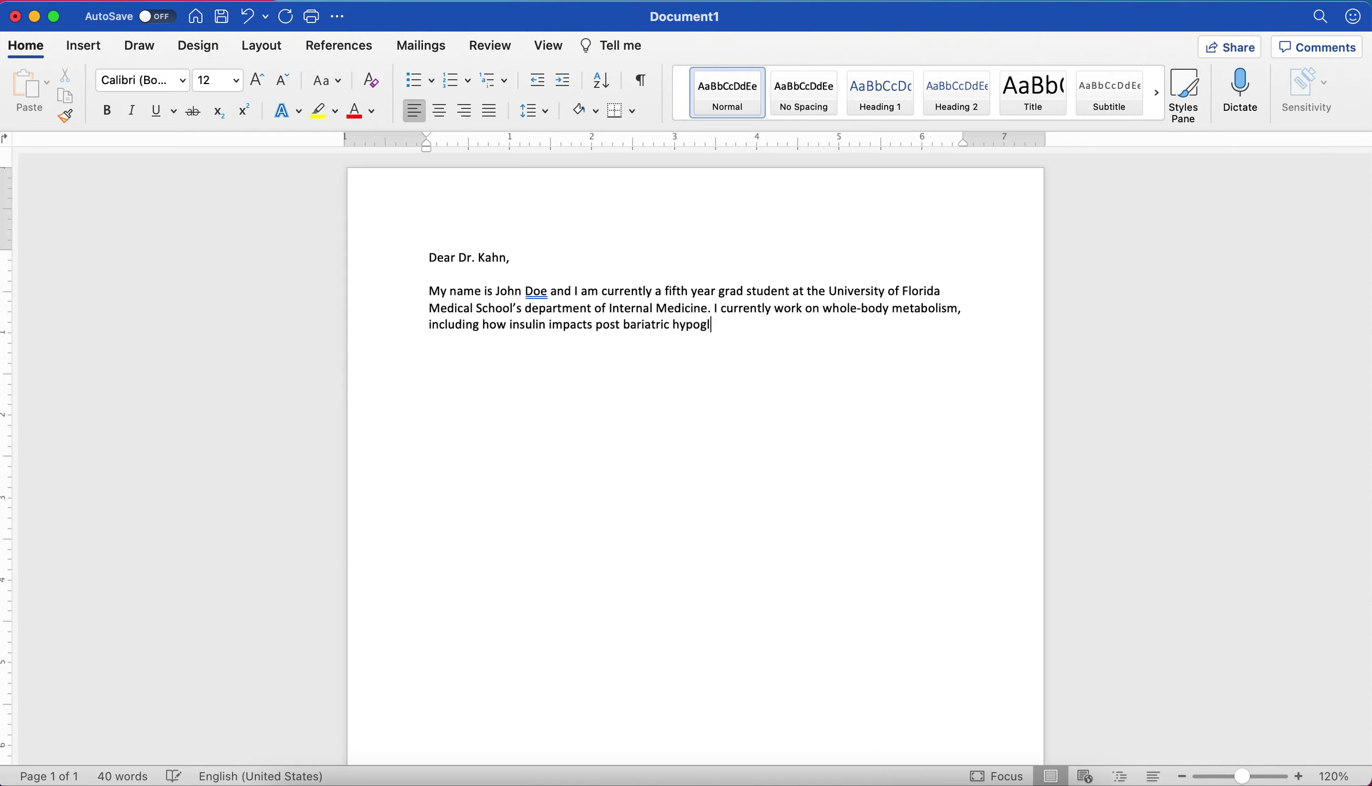
{"action": "key", "text": "BackSpace"}
{"action": "key", "text": "BackSpace"}
{"action": "key", "text": "BackSpace"}
{"action": "type", "text": "cemia."}
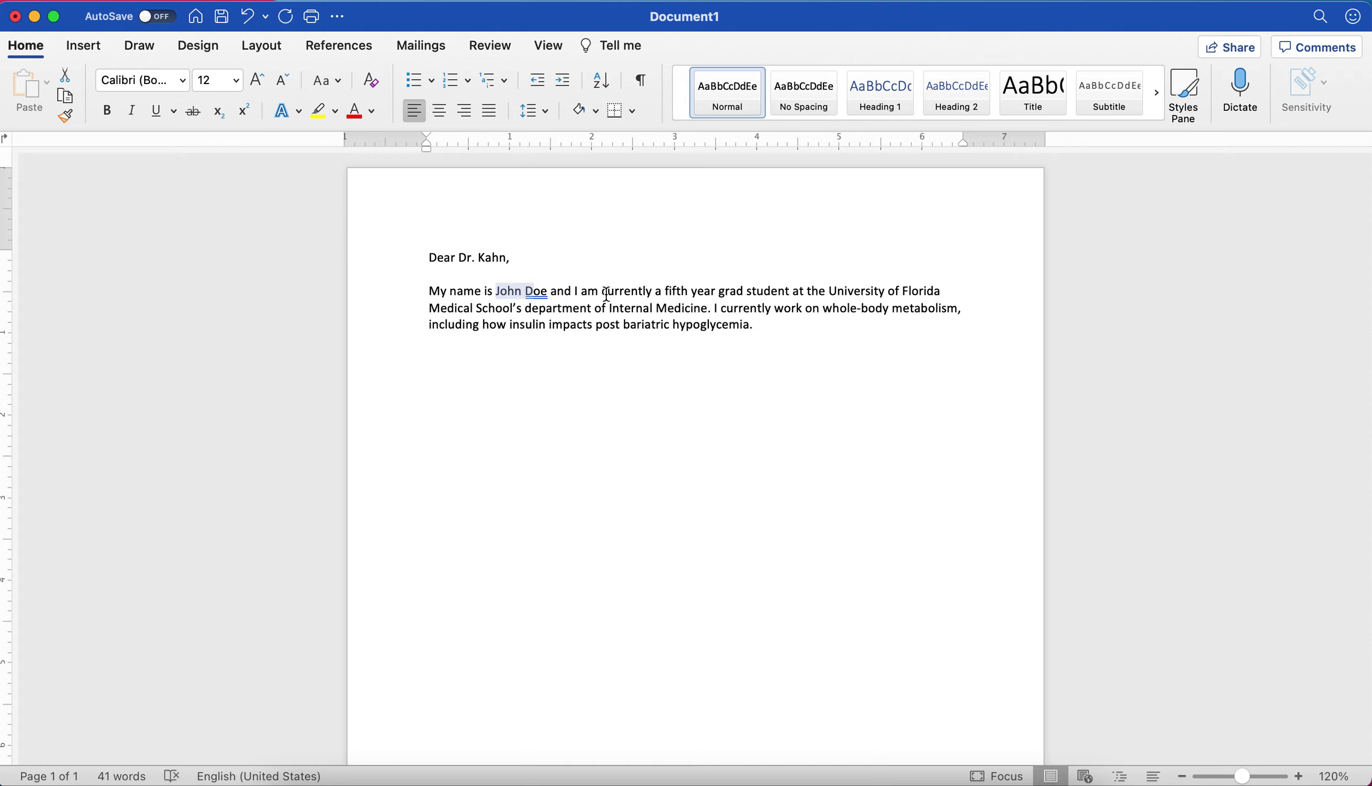
Step: Replace the space in 'post bariatric' with a hyphen to read 'post-bariatric'
{"action": "left_click_drag", "start_coordinate": [606, 292], "coordinate": [706, 290]}
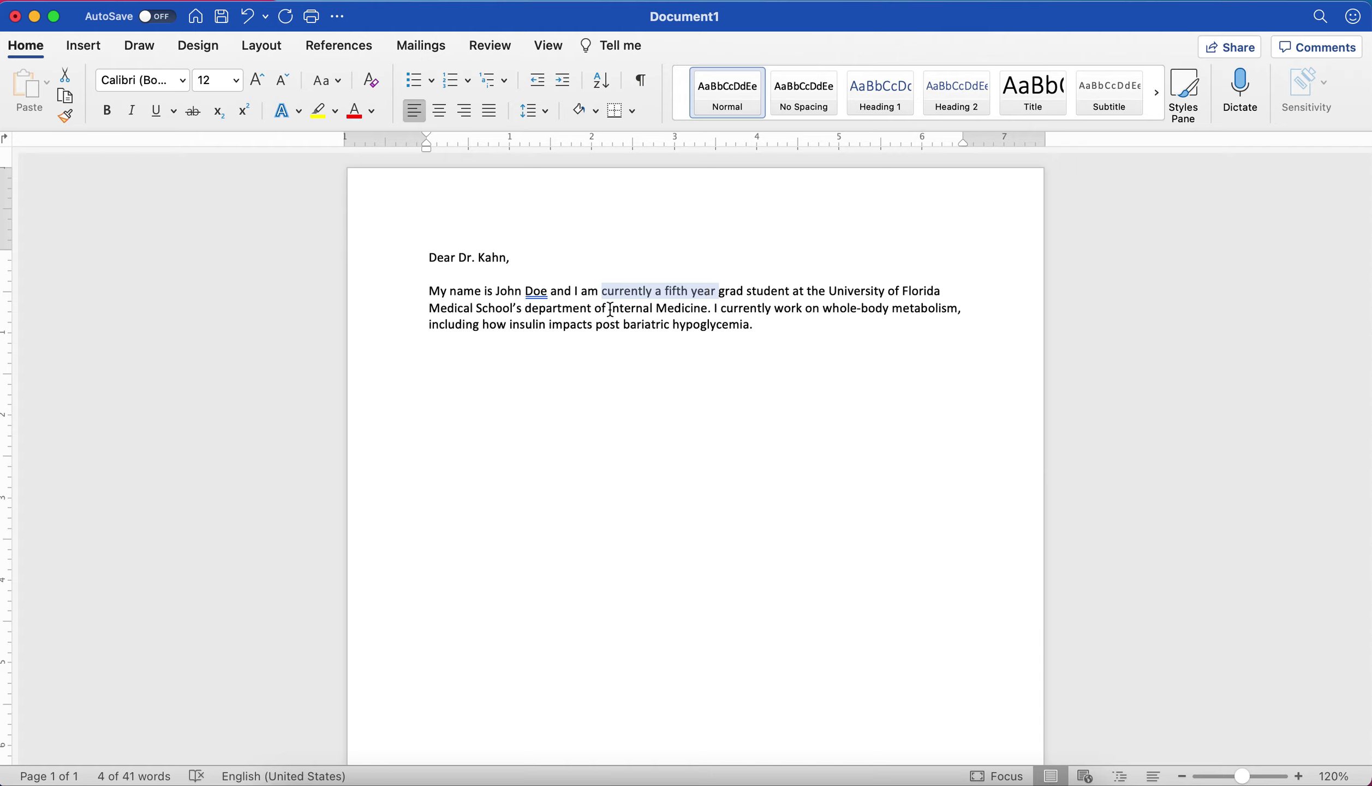
{"action": "left_click", "coordinate": [549, 309]}
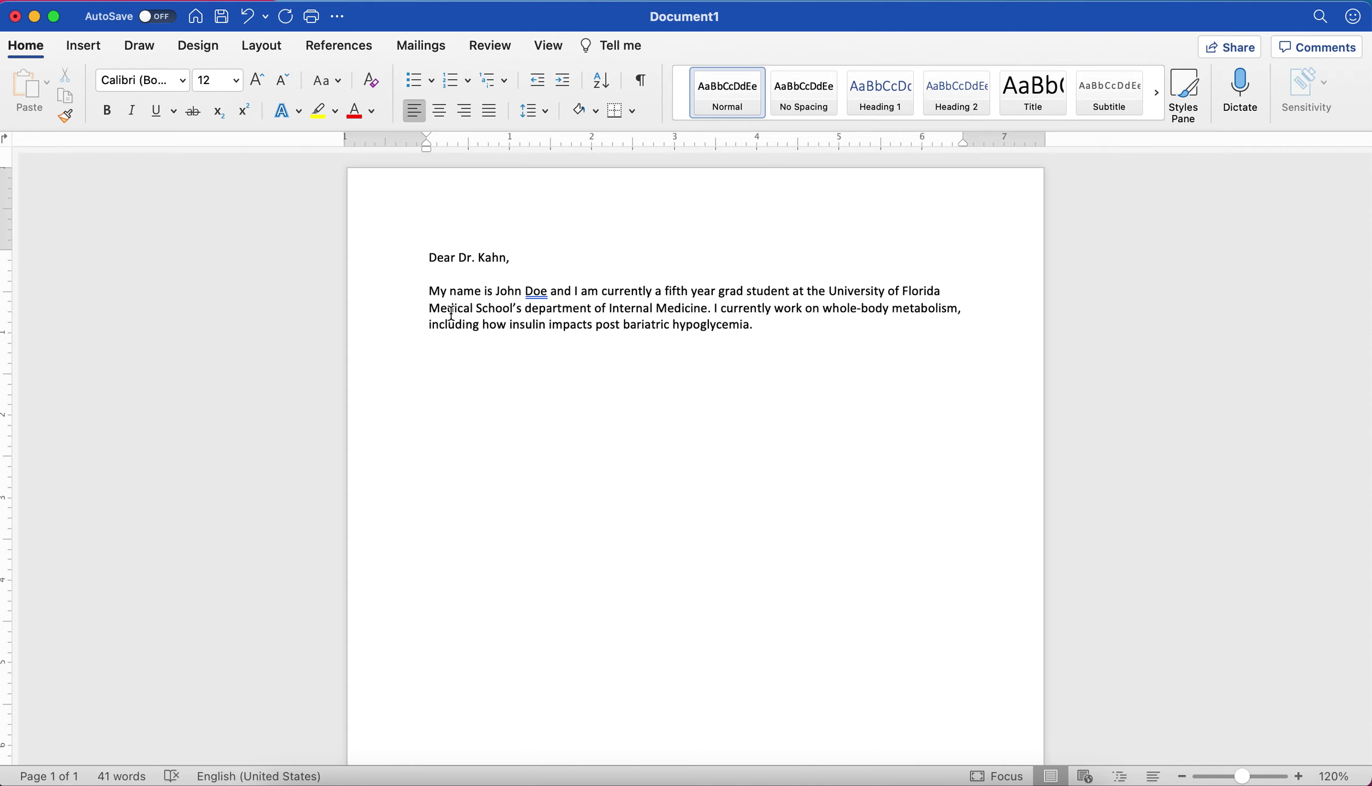
{"action": "left_click_drag", "start_coordinate": [510, 326], "coordinate": [781, 328]}
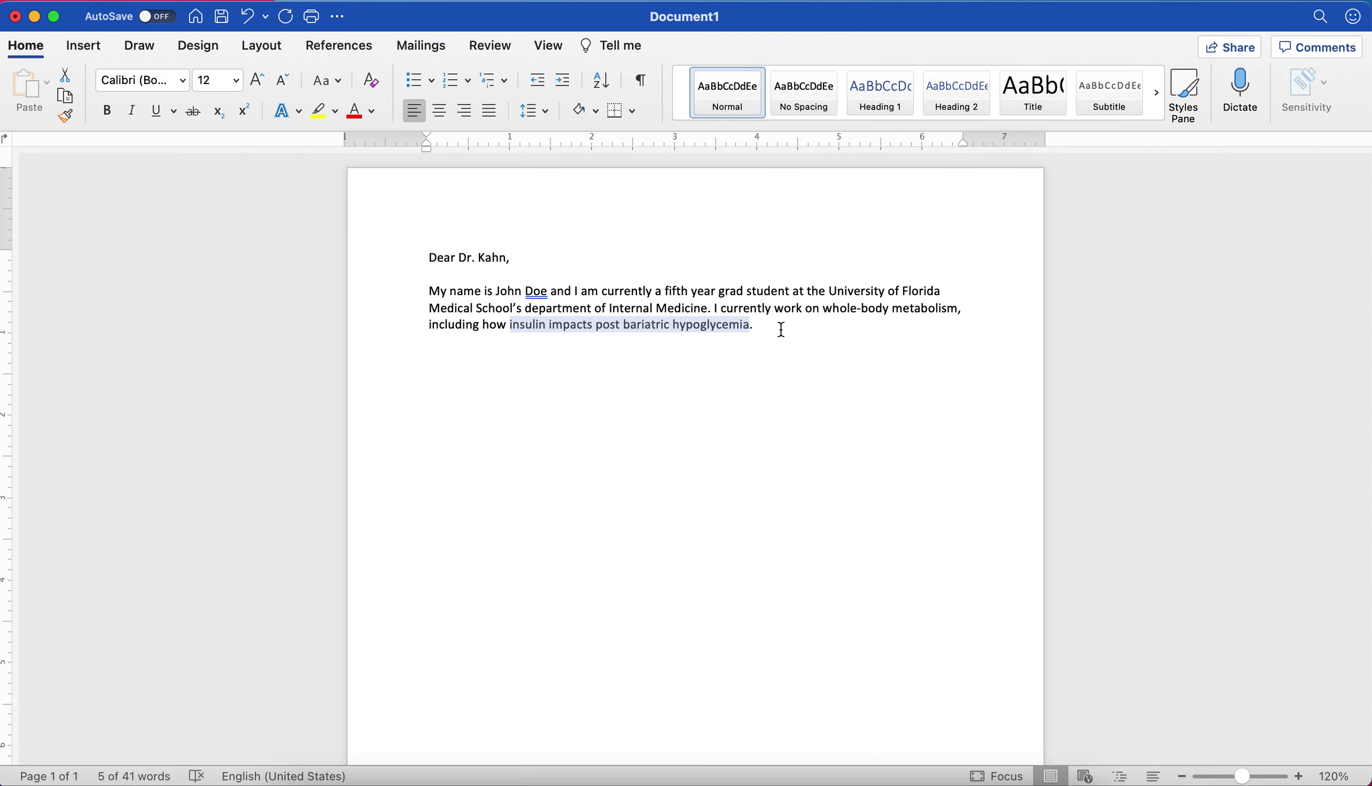
{"action": "left_click", "coordinate": [784, 329]}
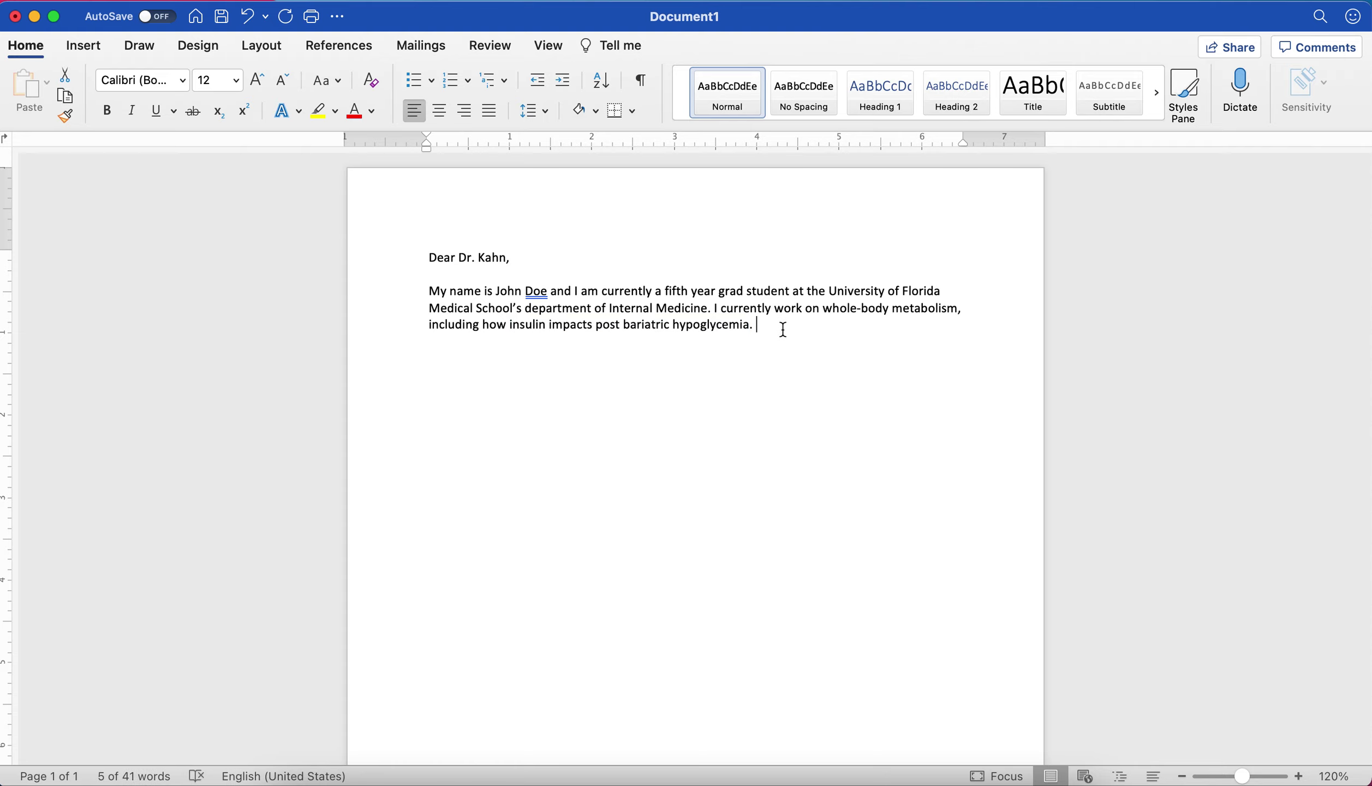
{"action": "left_click", "coordinate": [624, 326]}
{"action": "key", "text": "BackSpace"}
{"action": "type", "text": "-"}
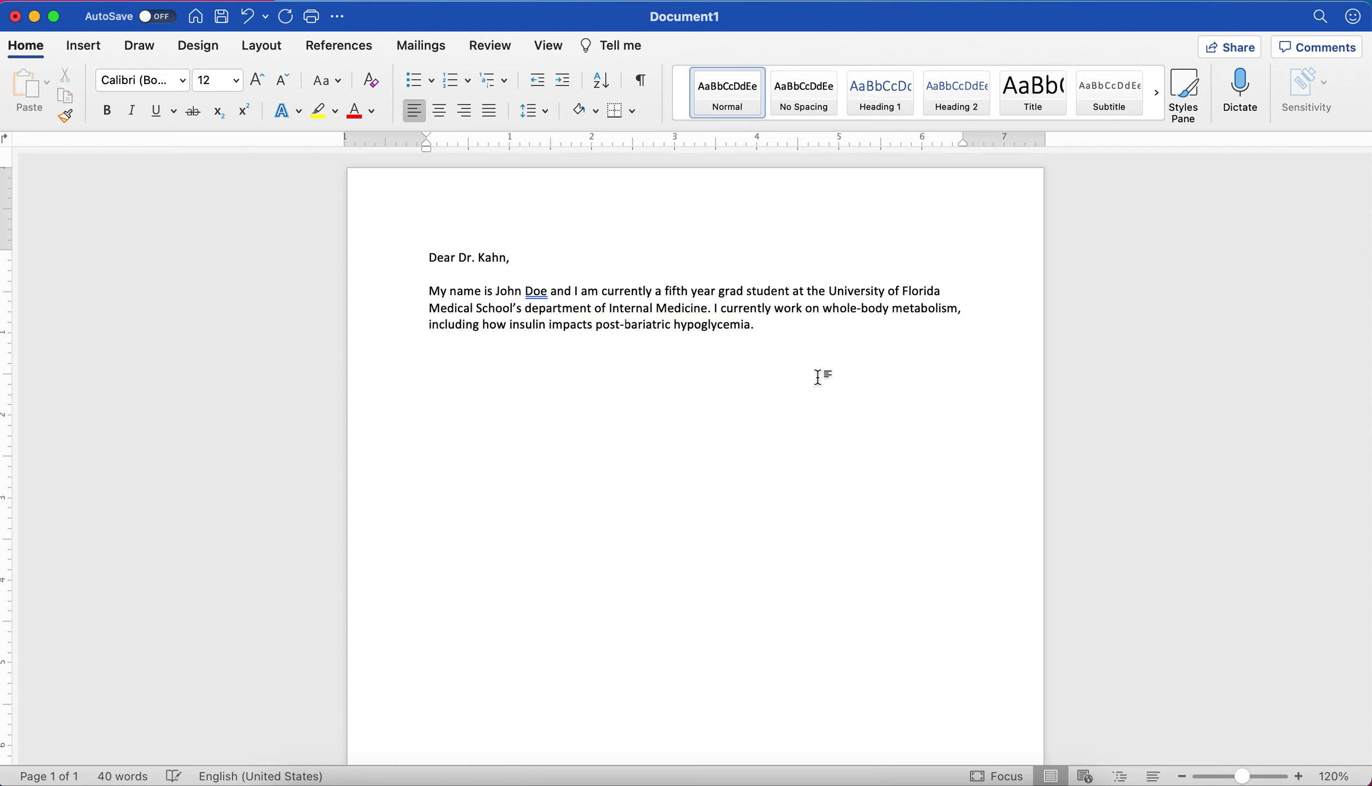
{"action": "left_click", "coordinate": [830, 327]}
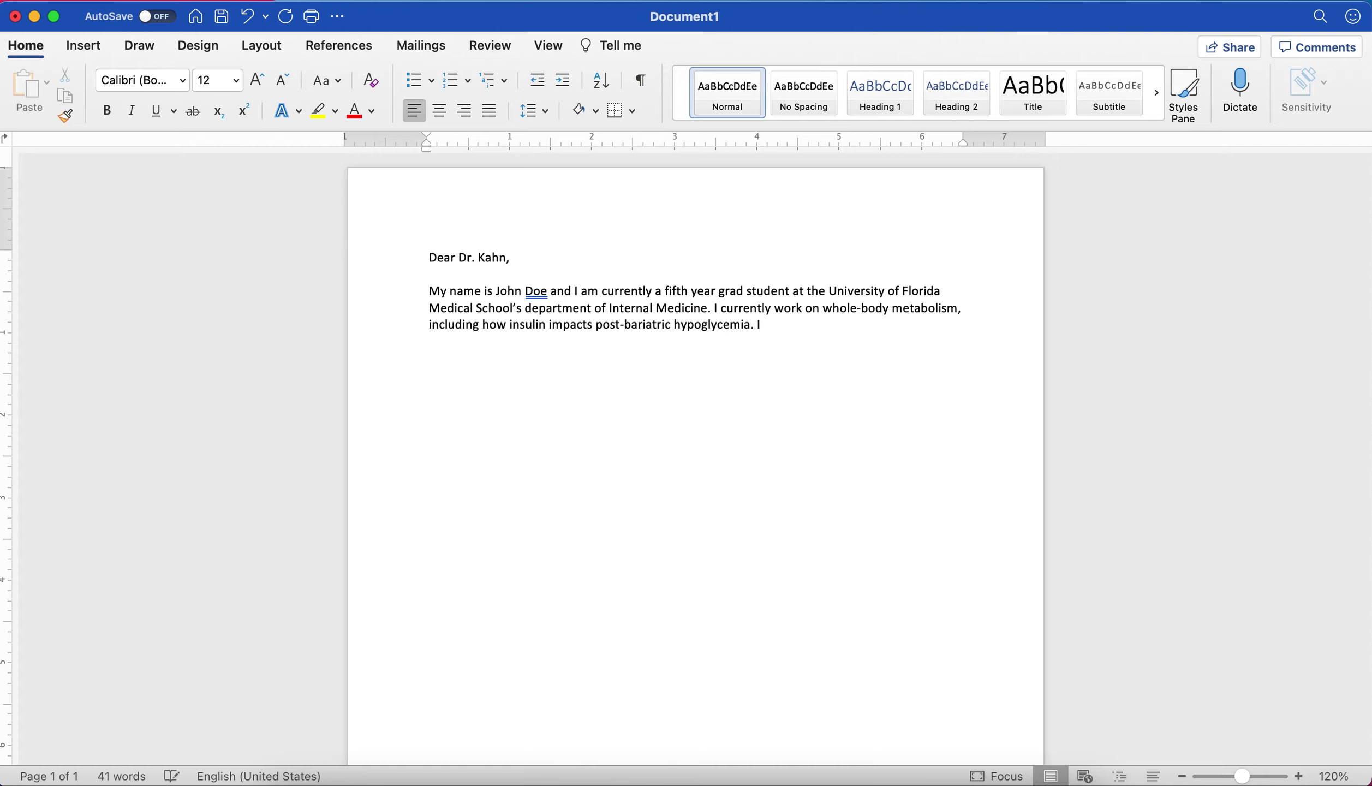
Step: Add the sentences on the dissertation literature search and continuing to explore the molecular aspects of insulin signaling
{"action": "type", "text": "In my literature search for my disserta"}
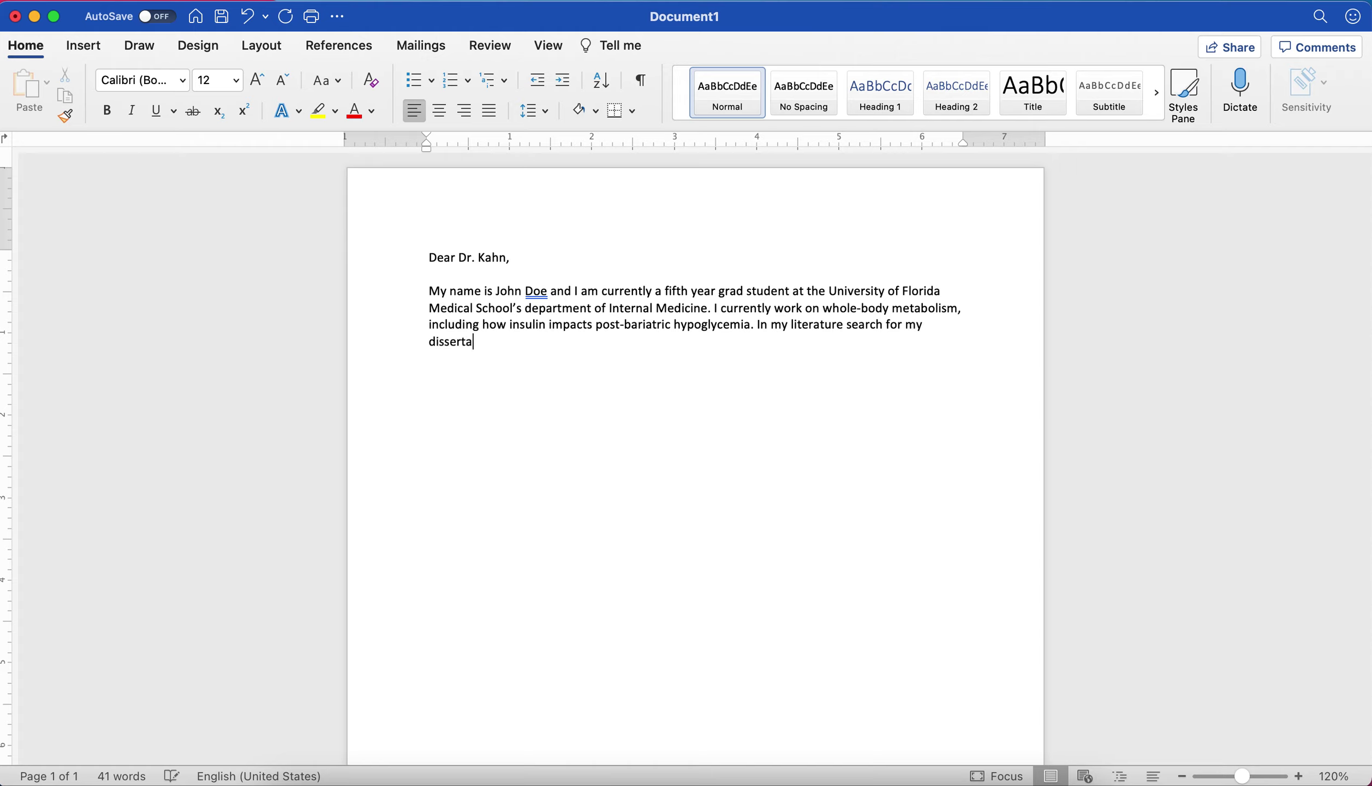
{"action": "type", "text": "tion, I have come across many of your laborator"}
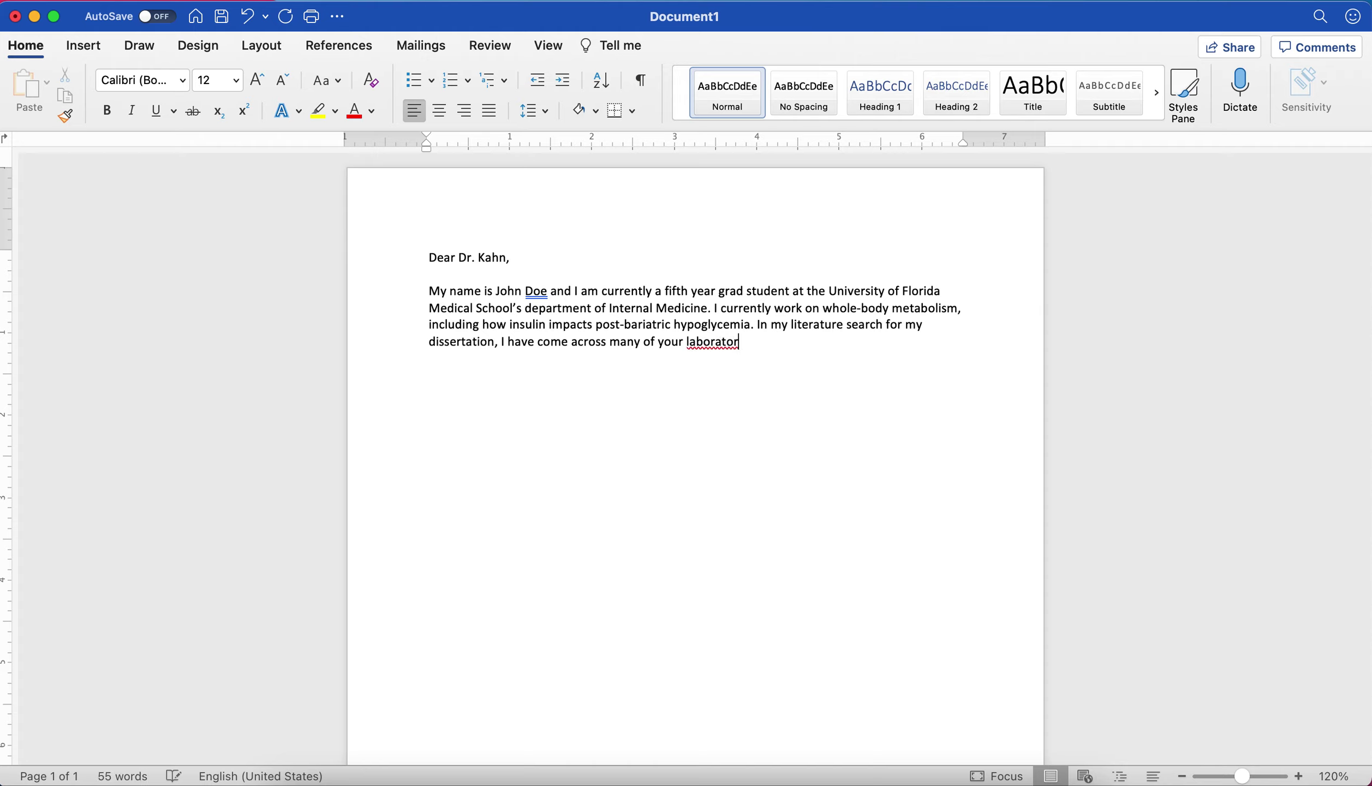
{"action": "type", "text": "y's "}
{"action": "type", "text": "pulblications o"}
{"action": "type", "text": "n insuli"}
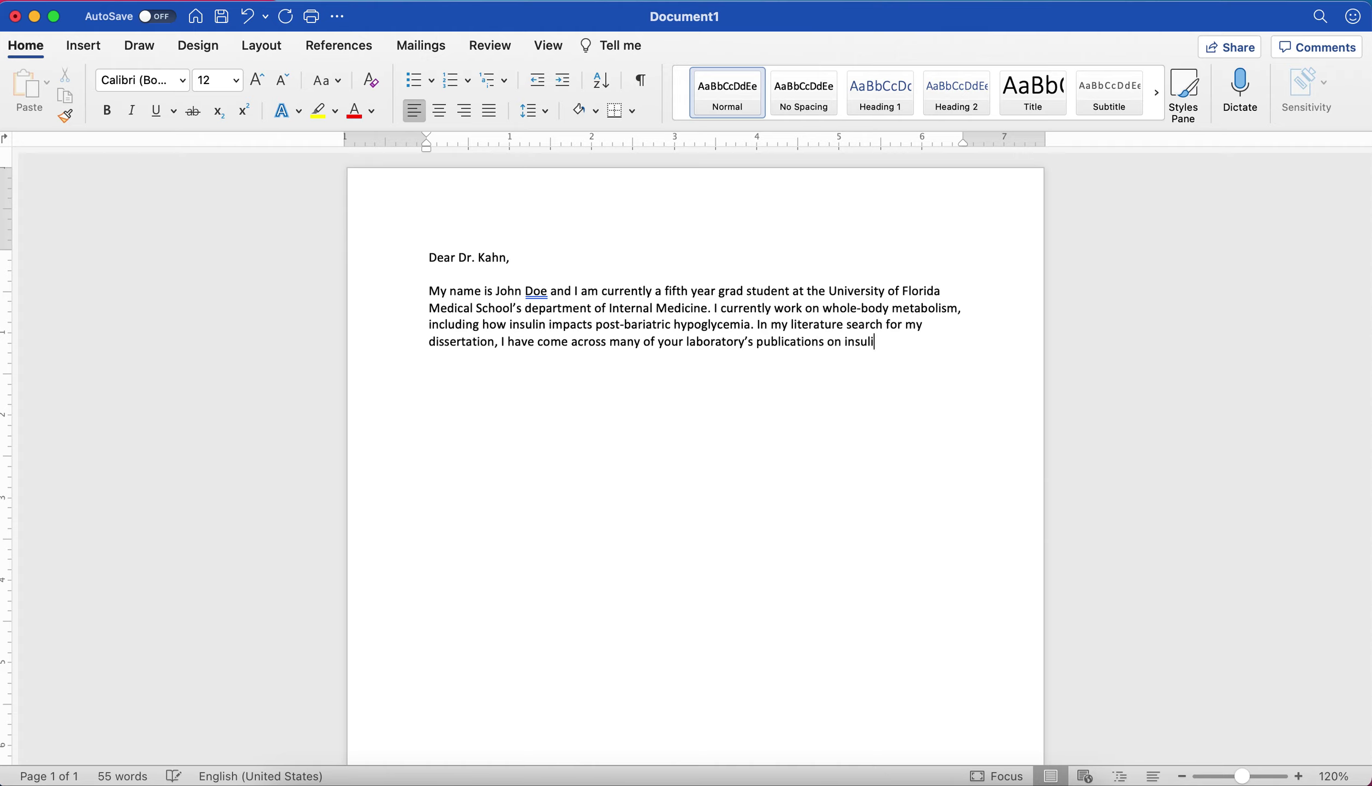
{"action": "type", "text": "n signaling. Indeed, one area t"}
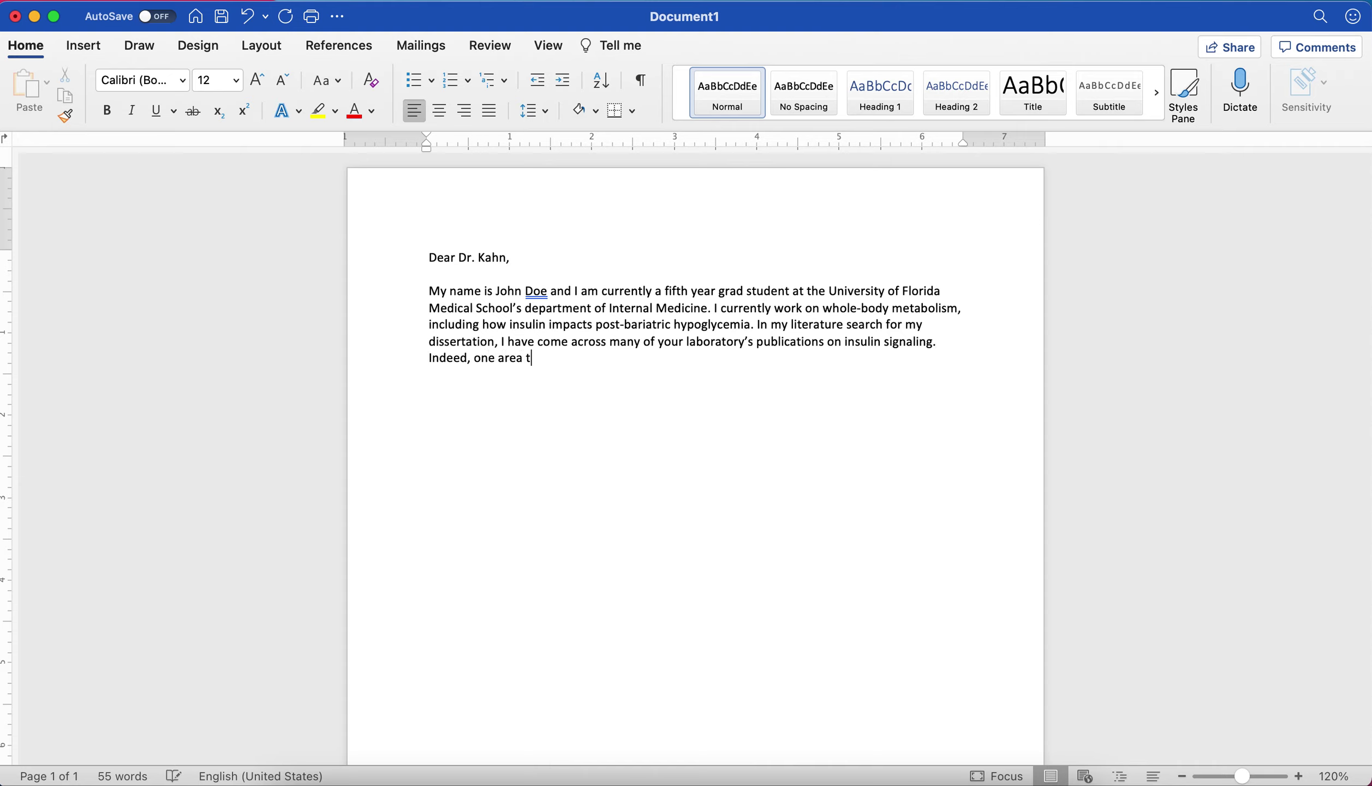
{"action": "type", "text": "hat I want to contiinue to expl"}
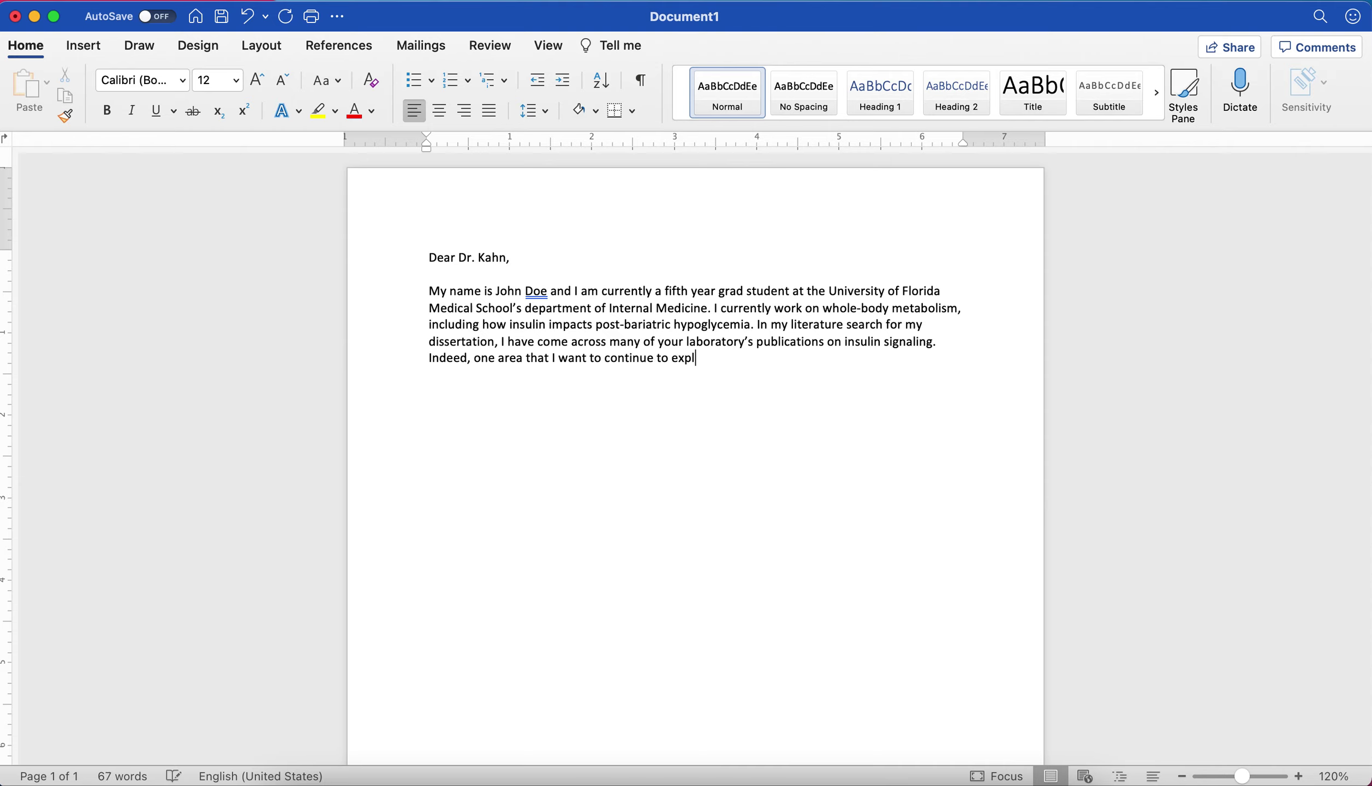
{"action": "type", "text": "ore in my training is the mol"}
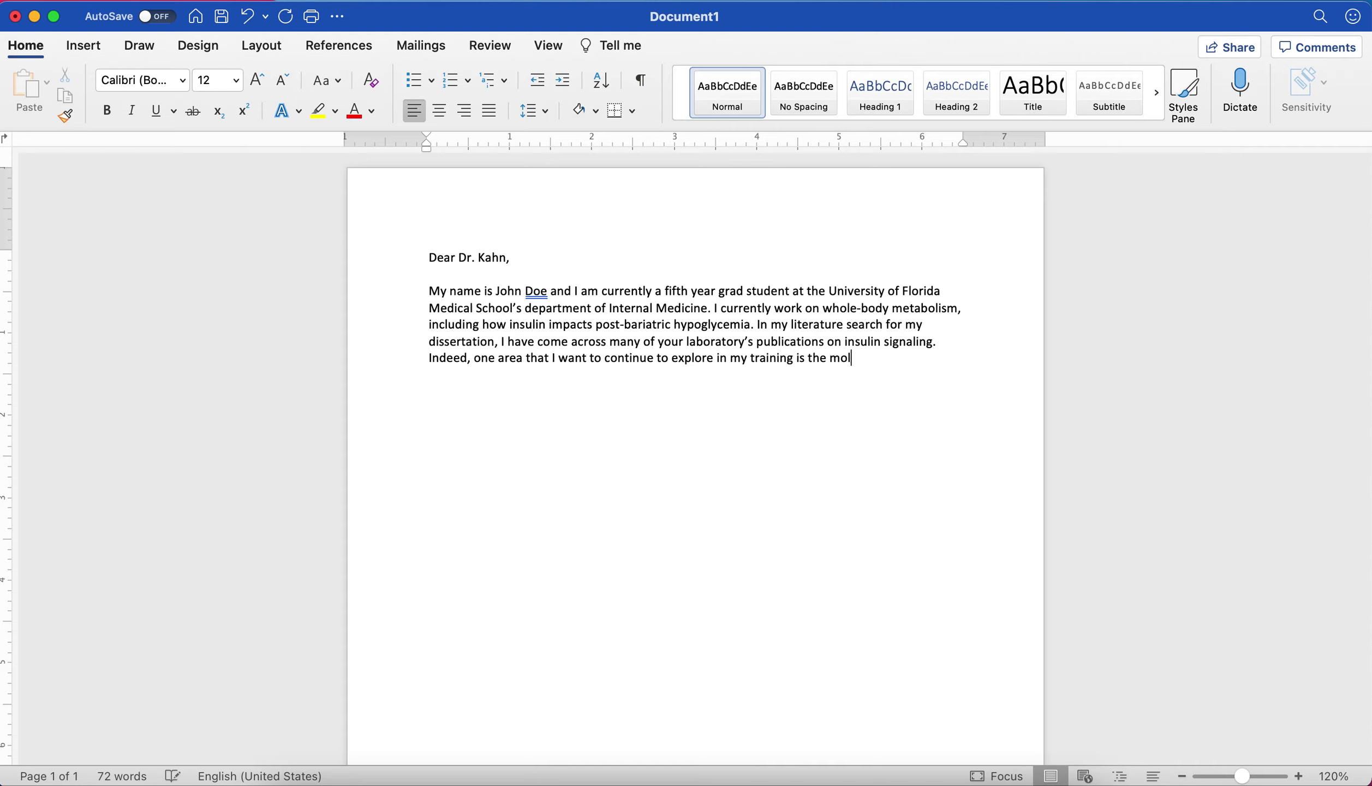
{"action": "type", "text": "ecular aspects of"}
{"action": "type", "text": " insulin sig"}
{"action": "type", "text": "nl"}
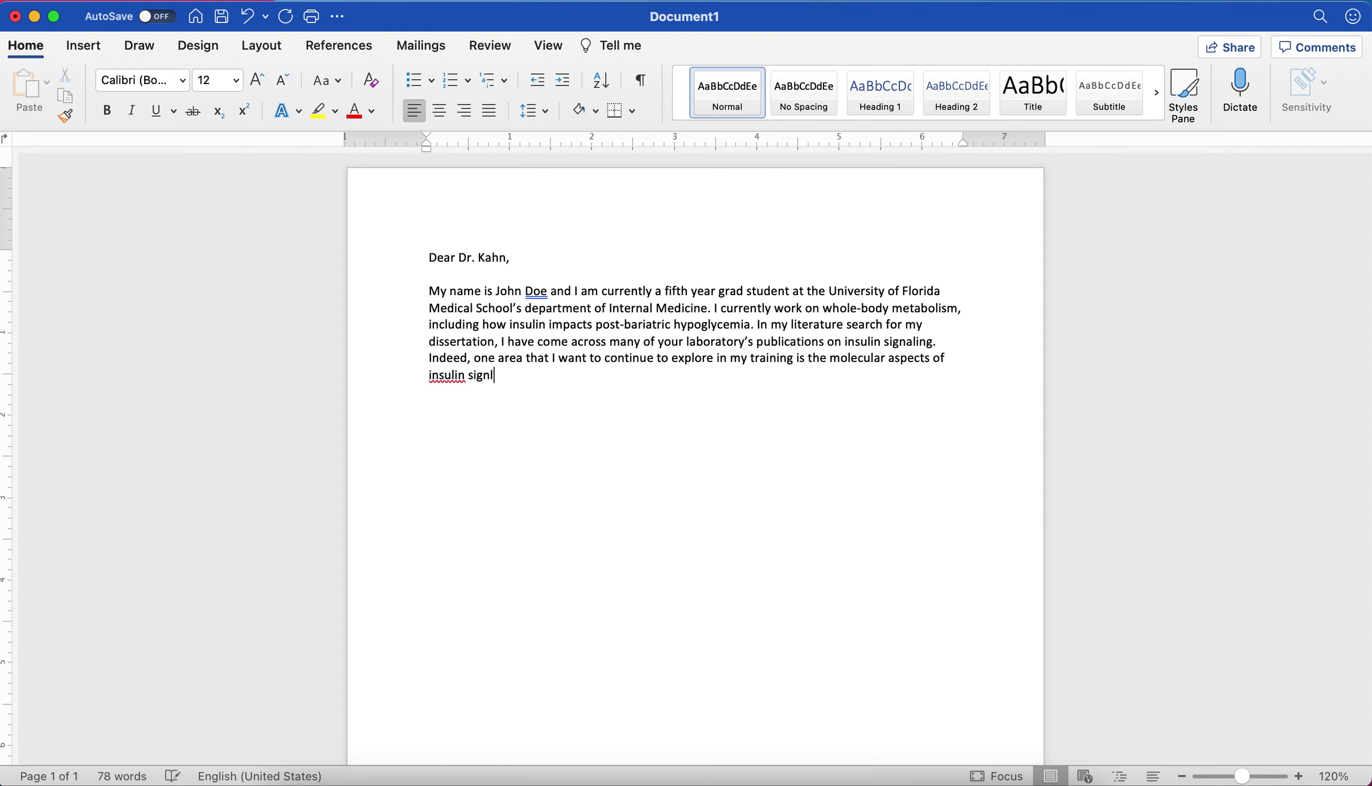
{"action": "type", "text": "aing."}
Step: Fix 'signaling' and add that, given the recipient's world expertise, you want to join the lab as a postdoc
{"action": "key", "text": "BackSpace"}
{"action": "key", "text": "BackSpace"}
{"action": "key", "text": "BackSpace"}
{"action": "key", "text": "BackSpace"}
{"action": "key", "text": "BackSpace"}
{"action": "type", "text": "aling. Since you are a world-e"}
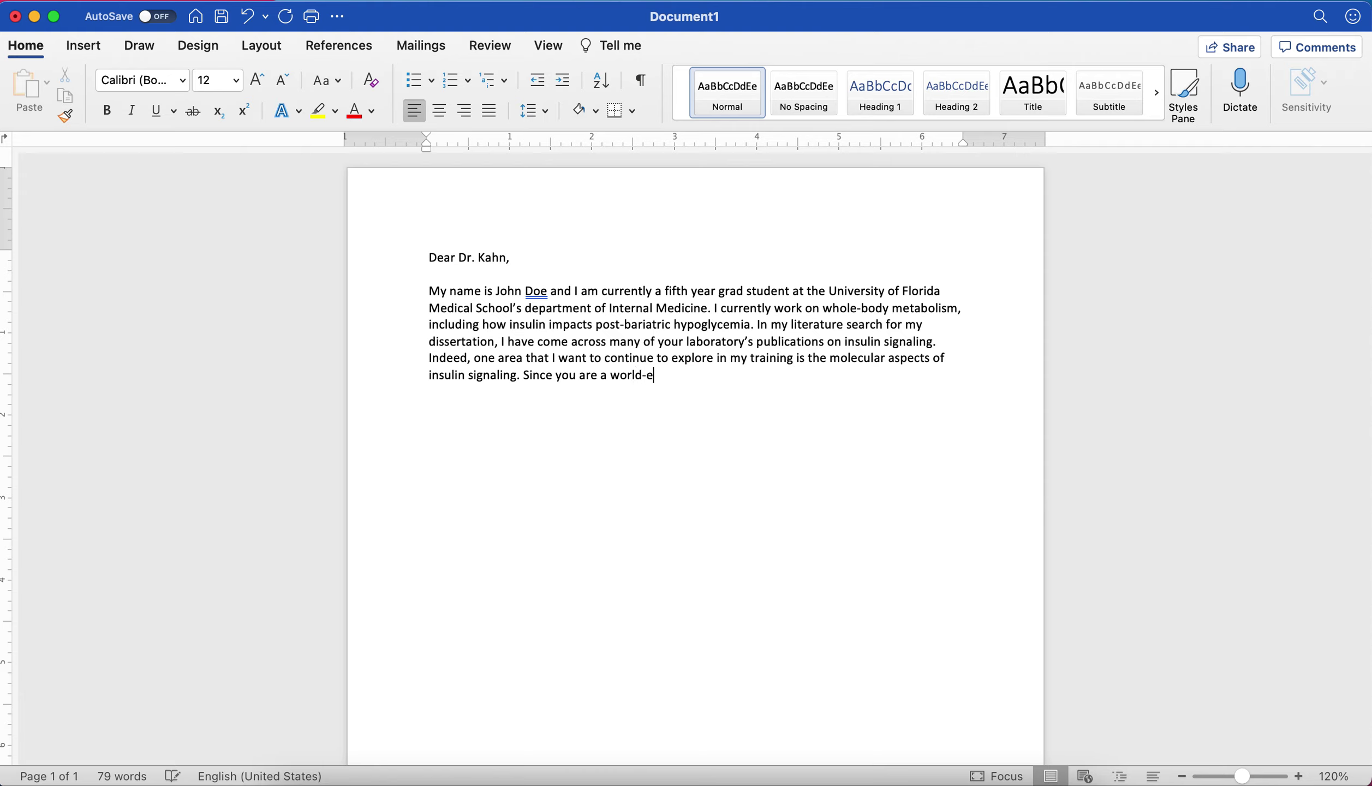
{"action": "type", "text": "xpert in this area, "}
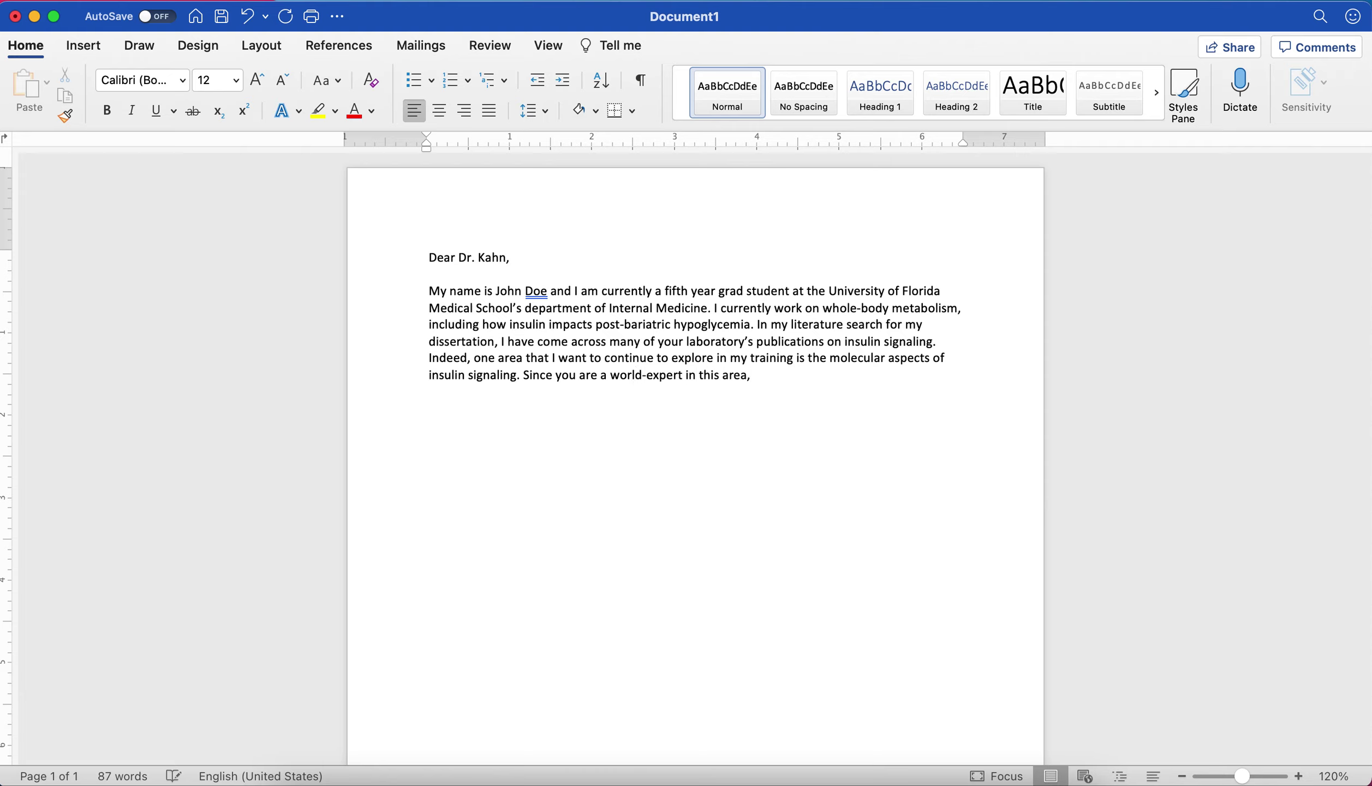
{"action": "type", "text": "I have great intrest"}
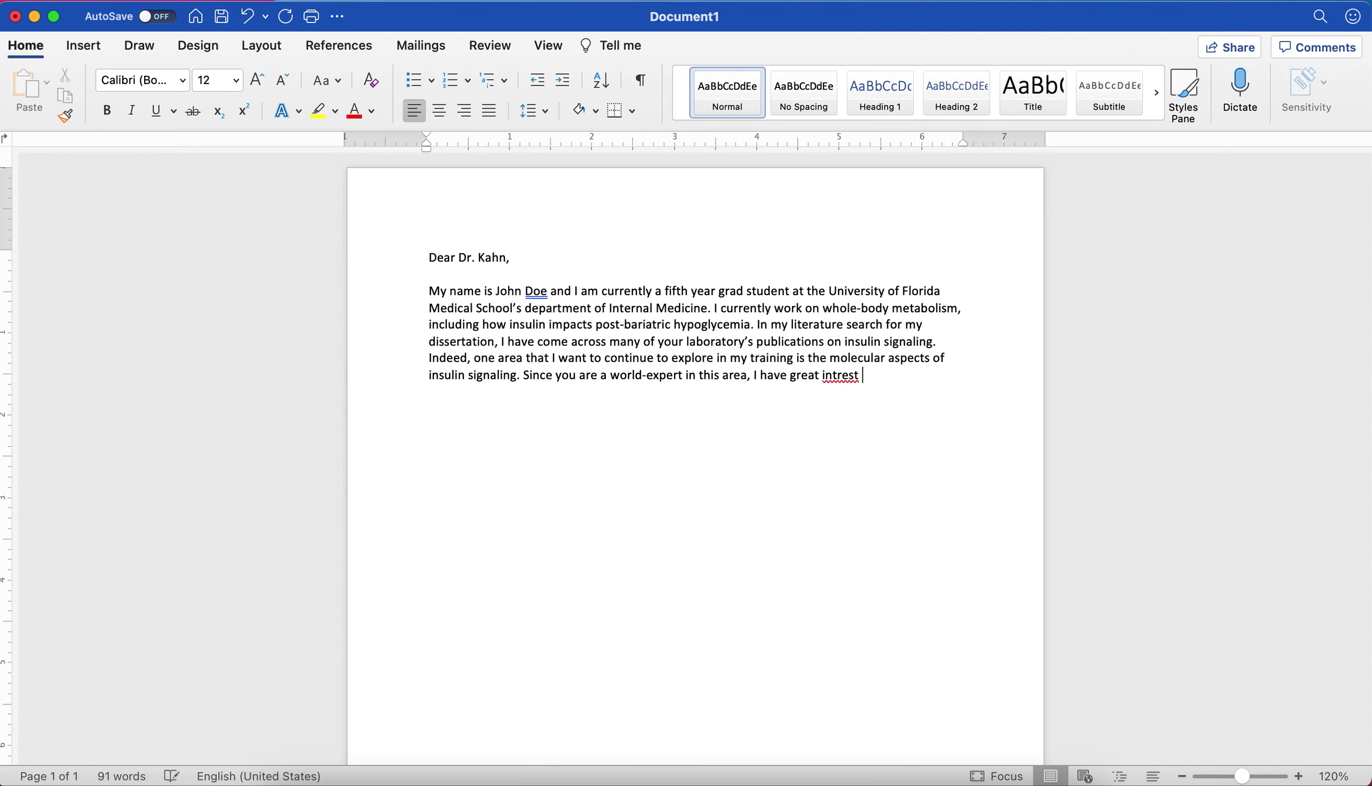
{"action": "key", "text": "BackSpace"}
{"action": "key", "text": "BackSpace"}
{"action": "key", "text": "BackSpace"}
{"action": "key", "text": "BackSpace"}
{"action": "key", "text": "BackSpace"}
{"action": "type", "text": "erest in joining your"}
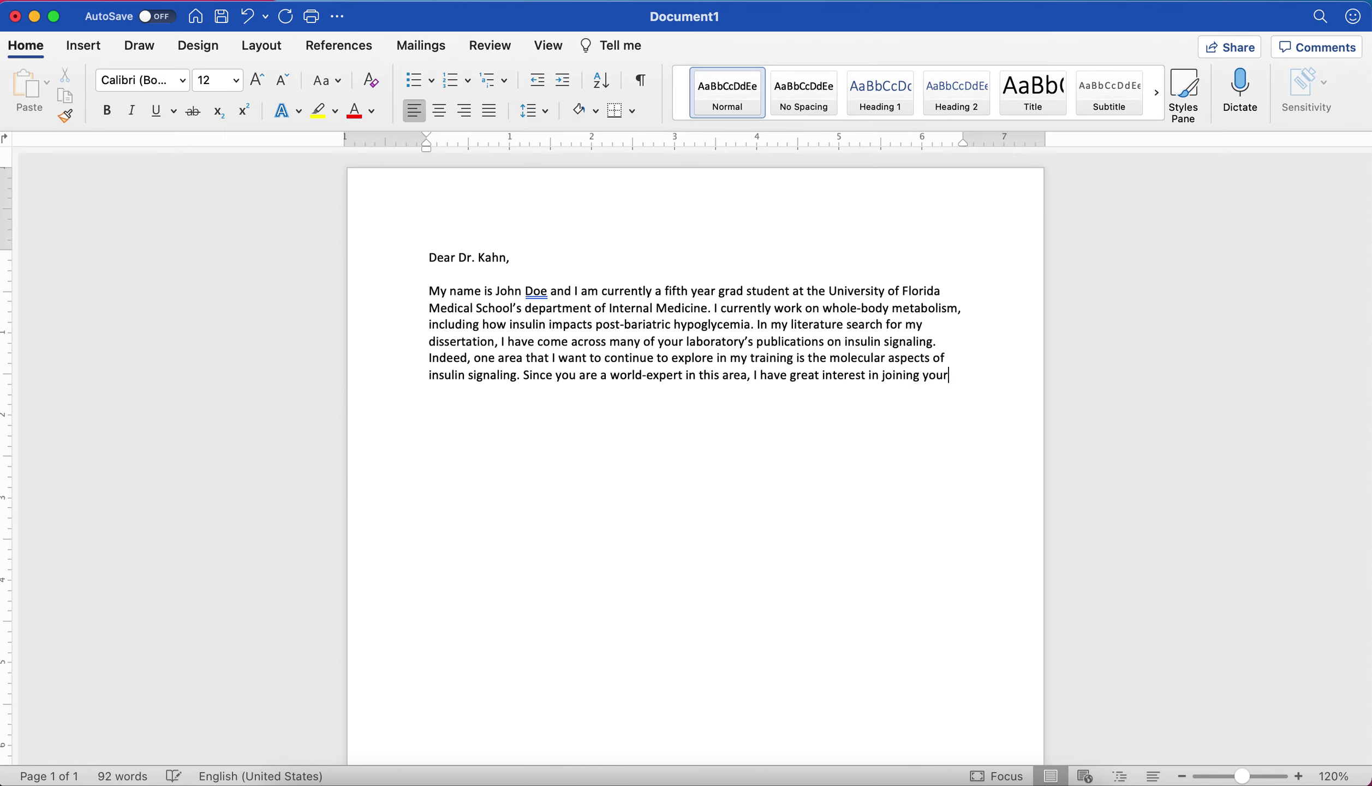
{"action": "type", "text": " lab as a postdoc."}
Step: Add the sentence on mentoring over 150 postdocs and helping them reach their career goals, fixing 'training'
{"action": "type", "text": "I know"}
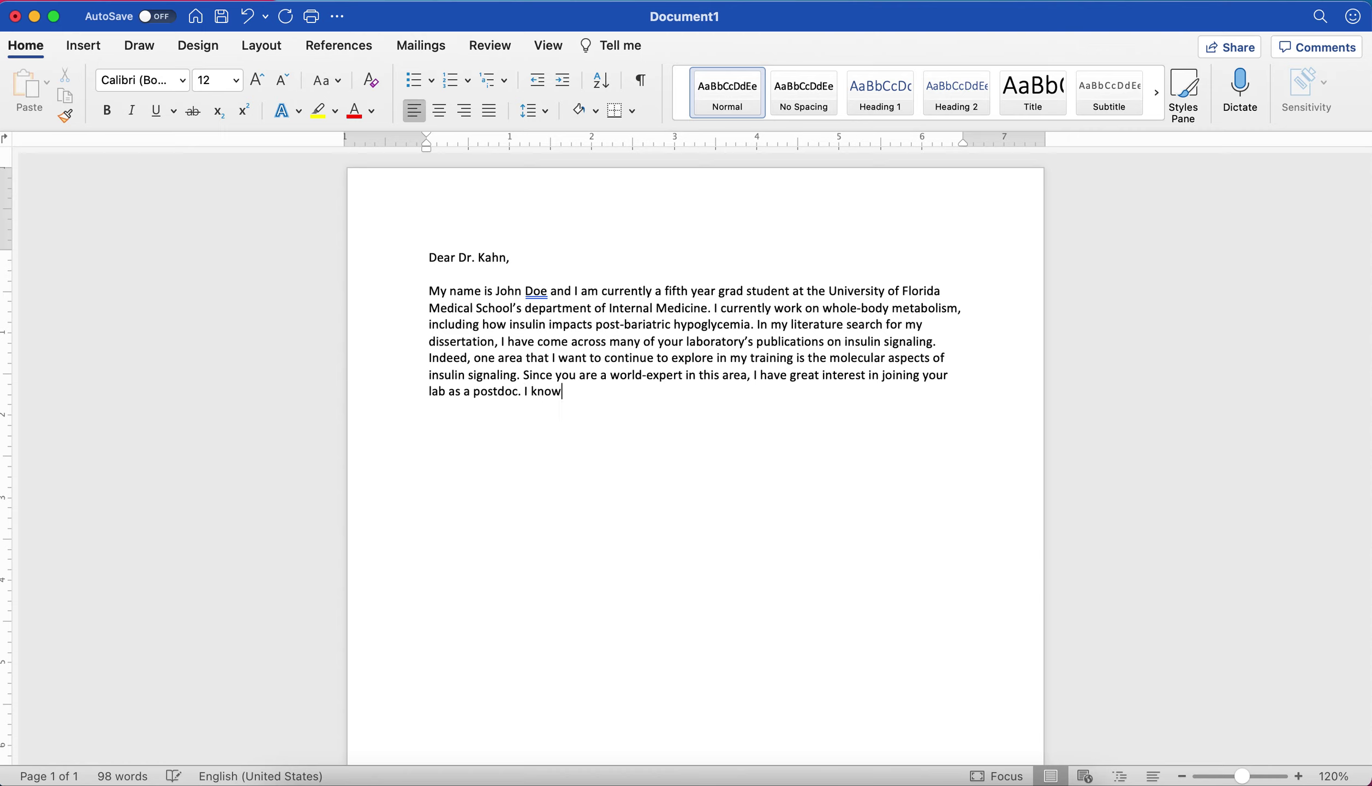
{"action": "type", "text": " that you have mentored over 150 "}
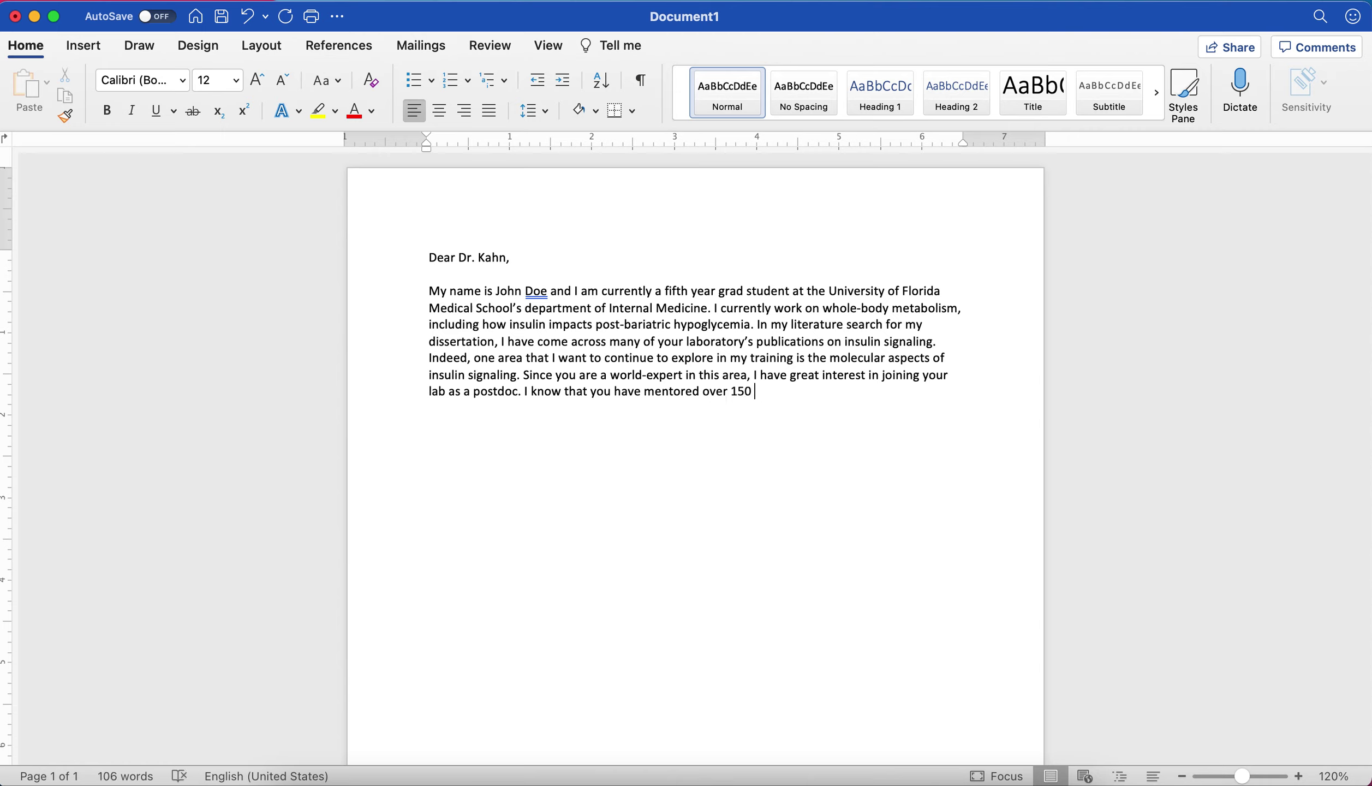
{"action": "type", "text": "postdocs through your caree"}
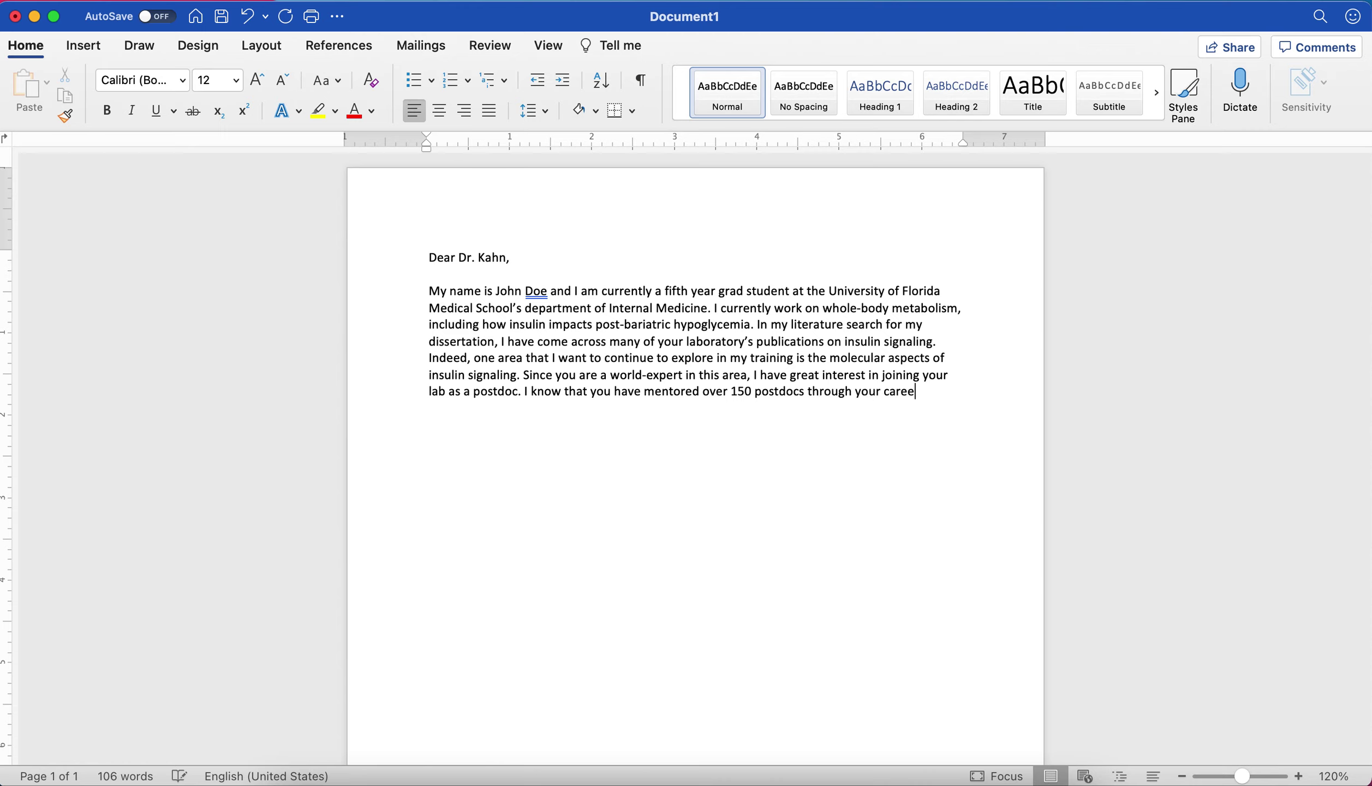
{"action": "type", "text": "r, which would no"}
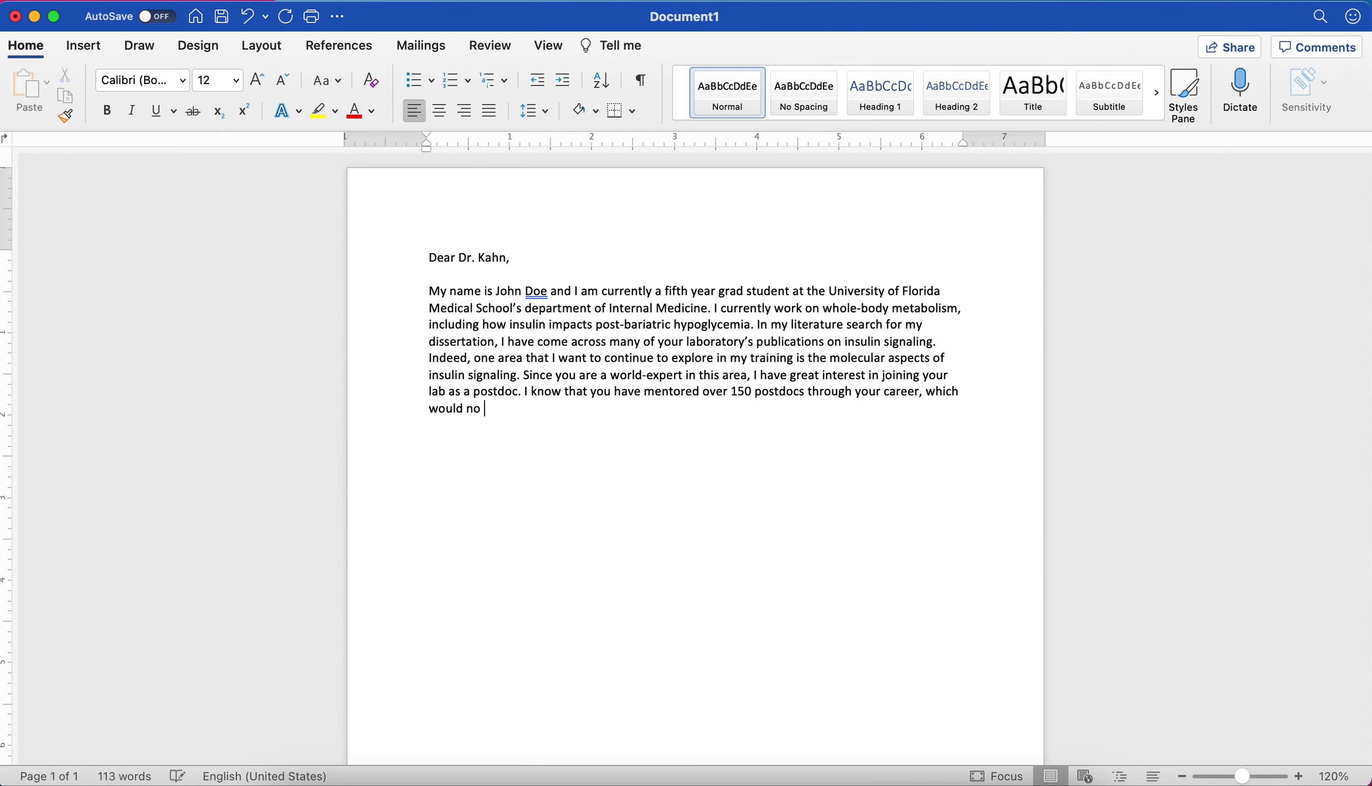
{"action": "type", "text": " doubt lend itself to"}
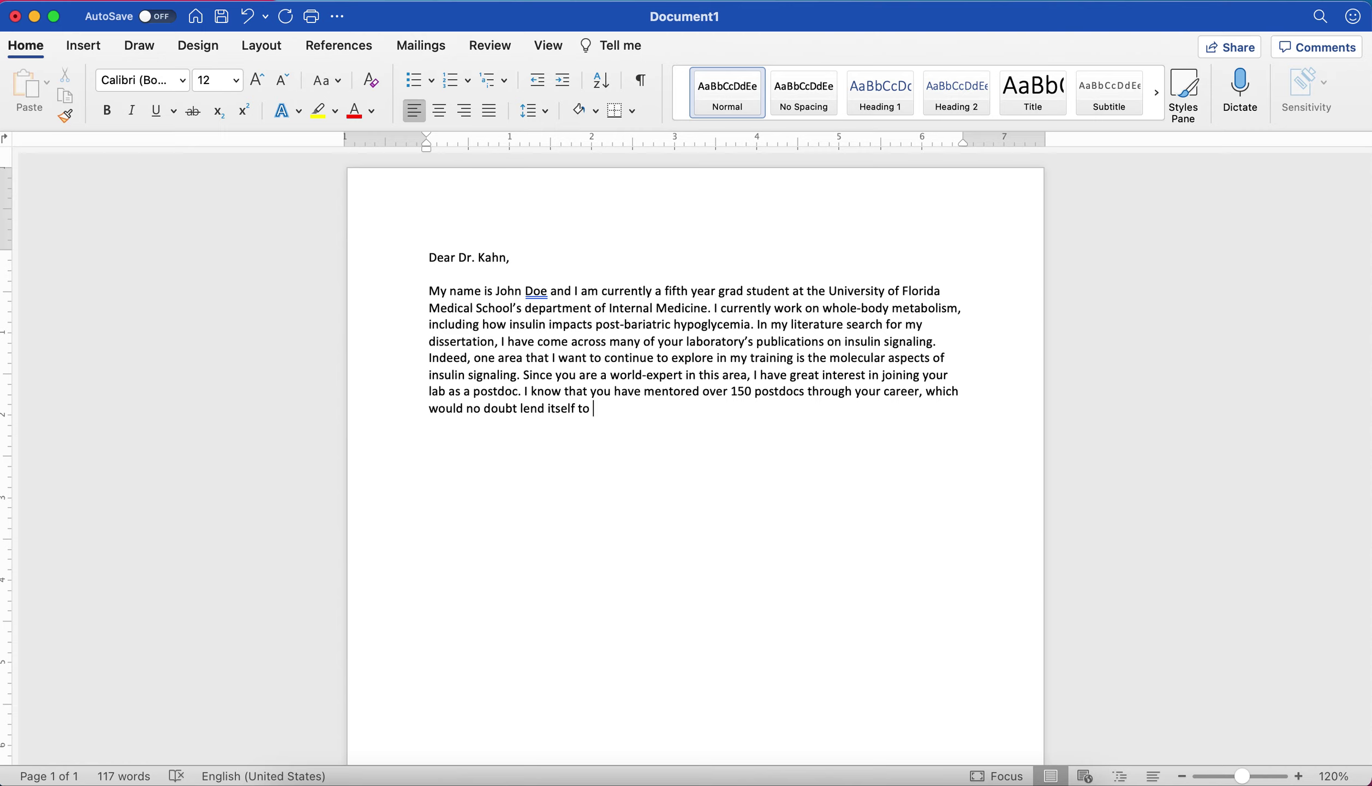
{"action": "type", "text": "vast expertise in trainig a"}
{"action": "key", "text": "BackSpace"}
{"action": "key", "text": "BackSpace"}
{"action": "key", "text": "BackSpace"}
{"action": "key", "text": "BackSpace"}
{"action": "key", "text": "BackSpace"}
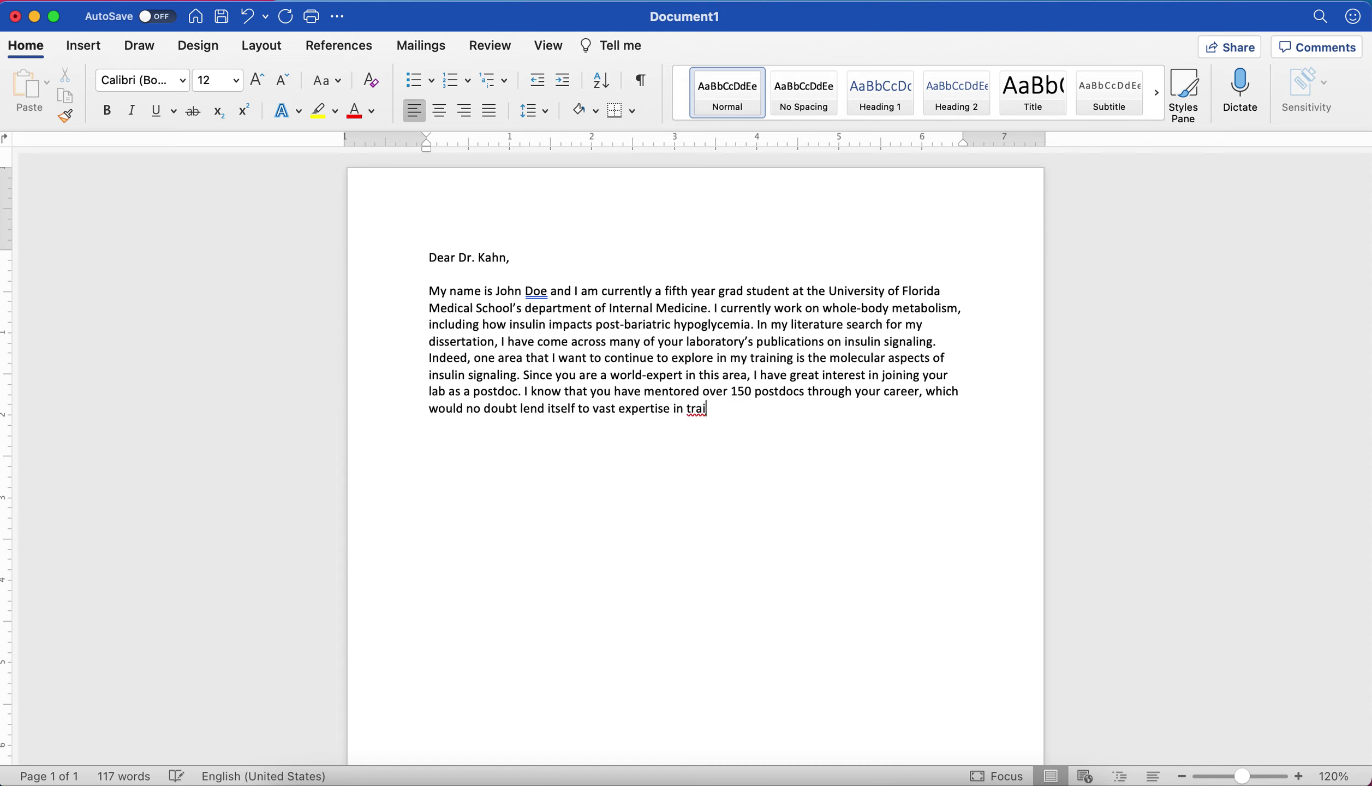
{"action": "type", "text": "ning postdocs and helping them reach "}
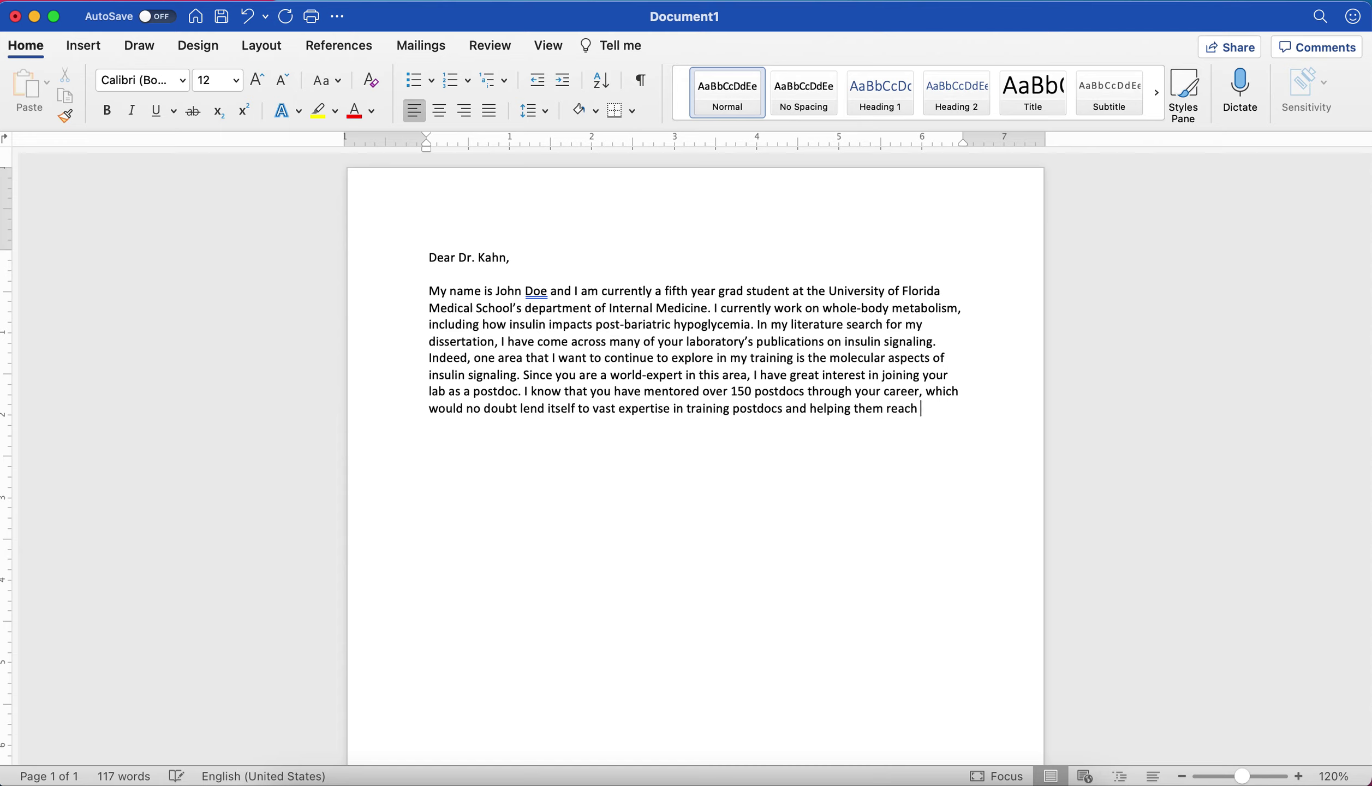
{"action": "type", "text": "their career "}
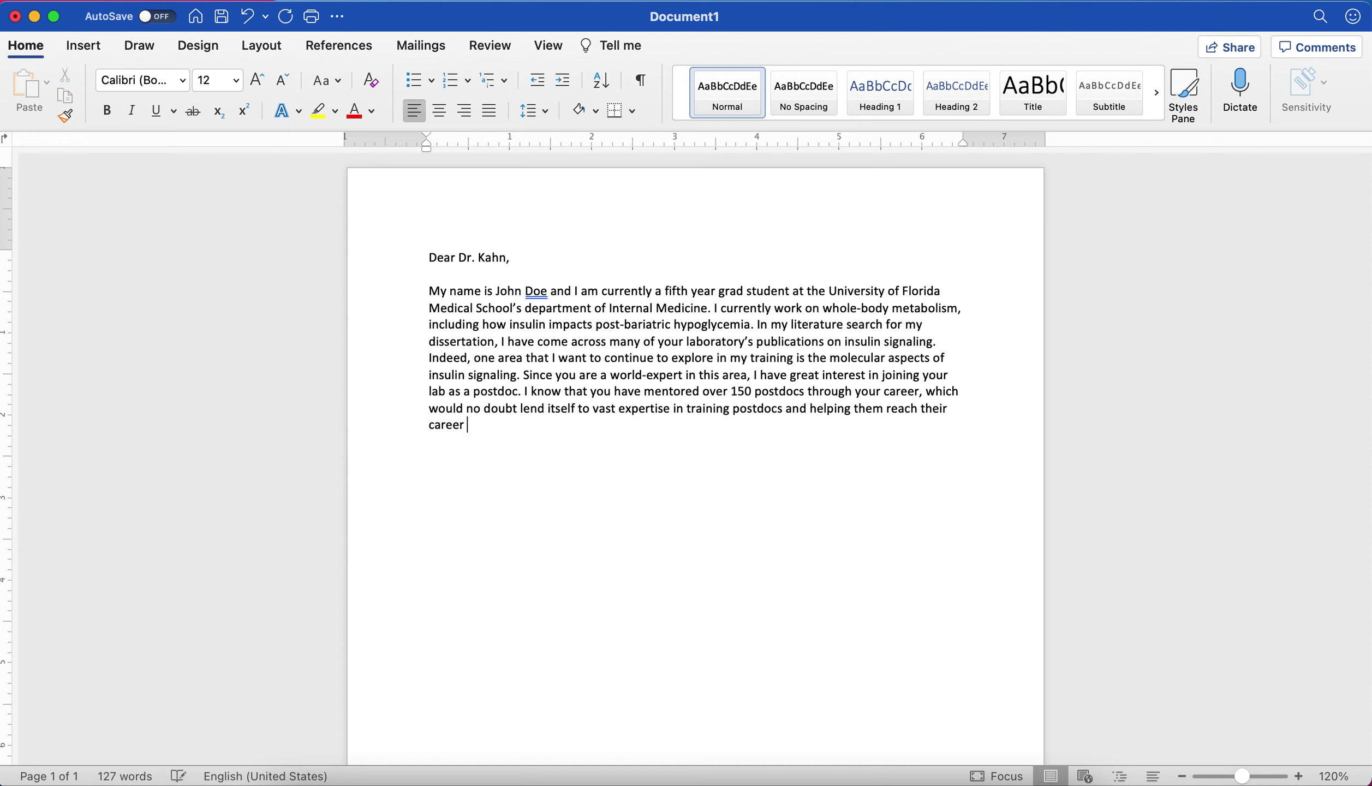
{"action": "type", "text": "goals. "}
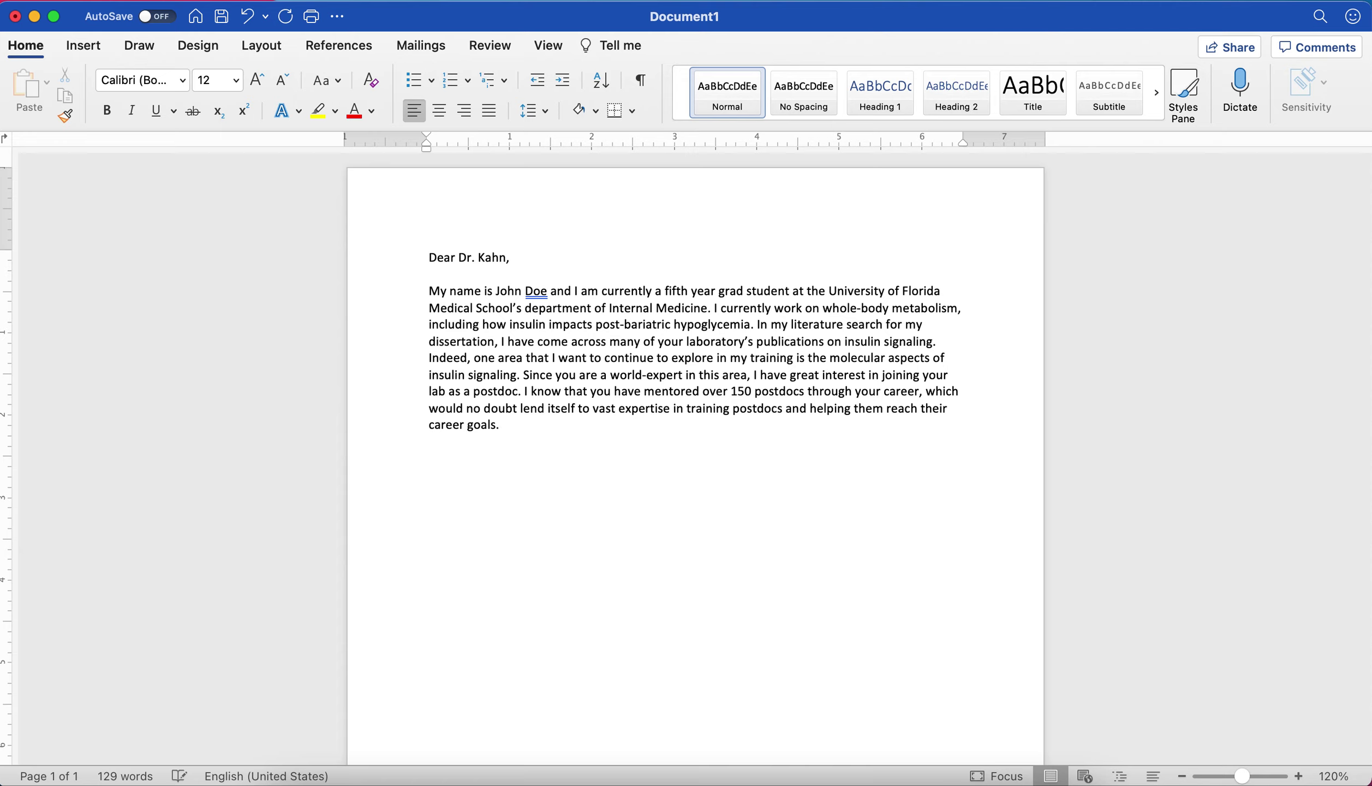
{"action": "type", "text": "In partic"}
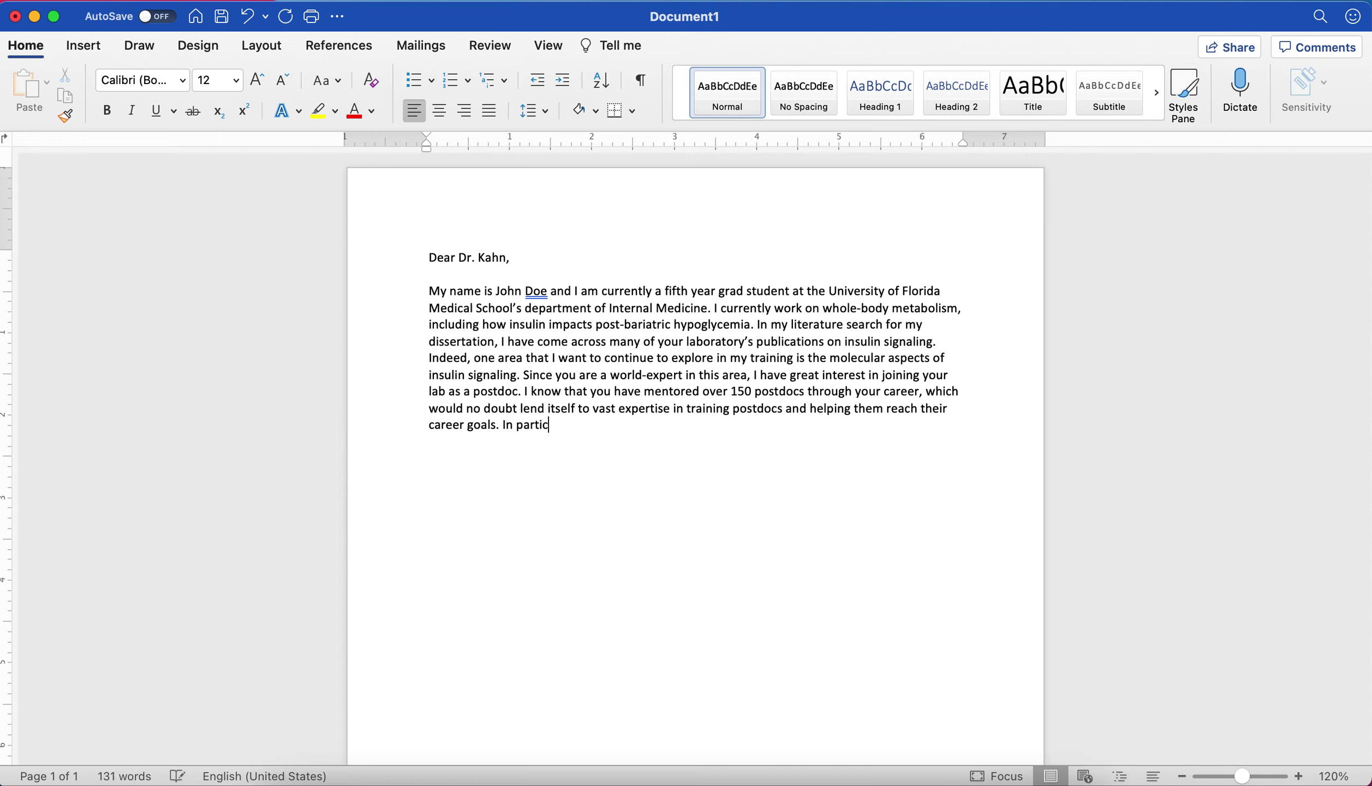
{"action": "type", "text": "ular, I want to eventually"}
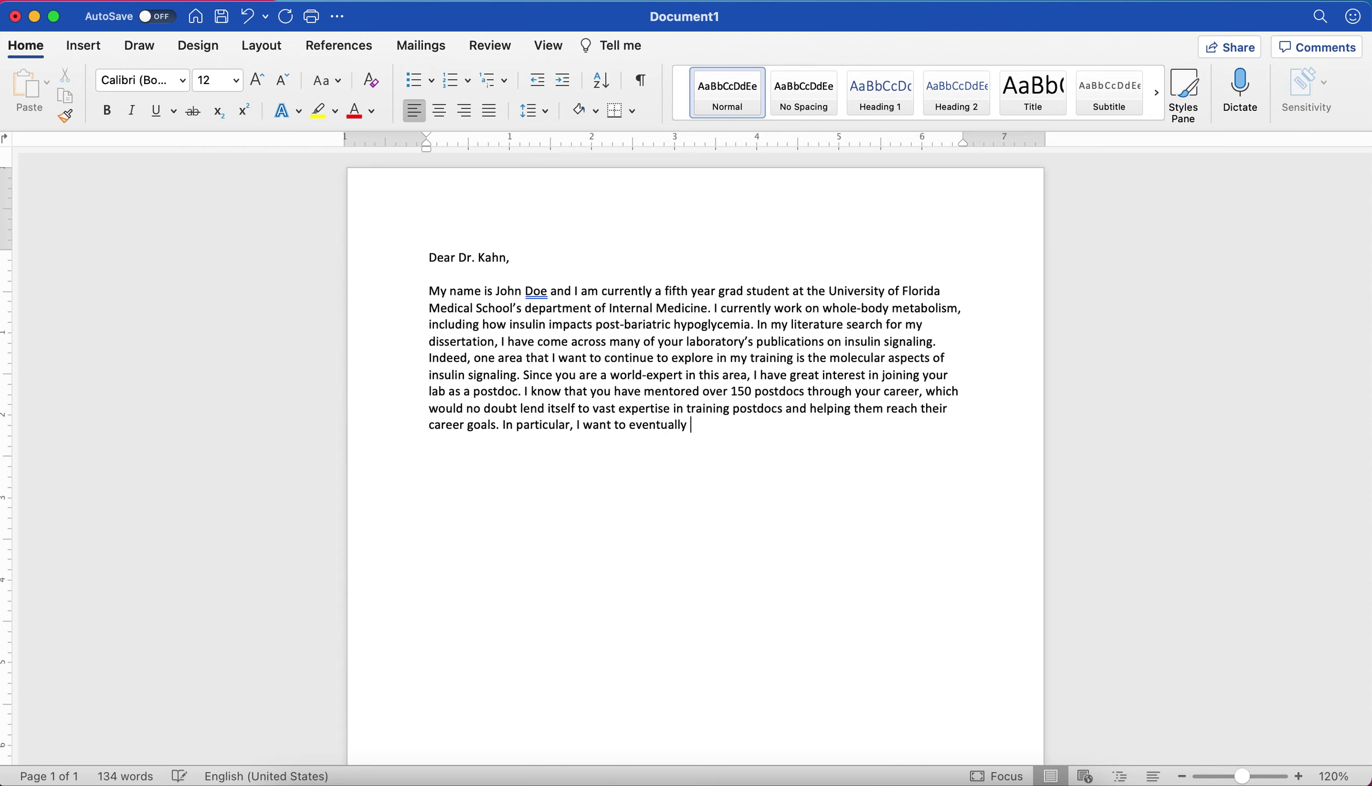
{"action": "type", "text": " lead my own investigationa"}
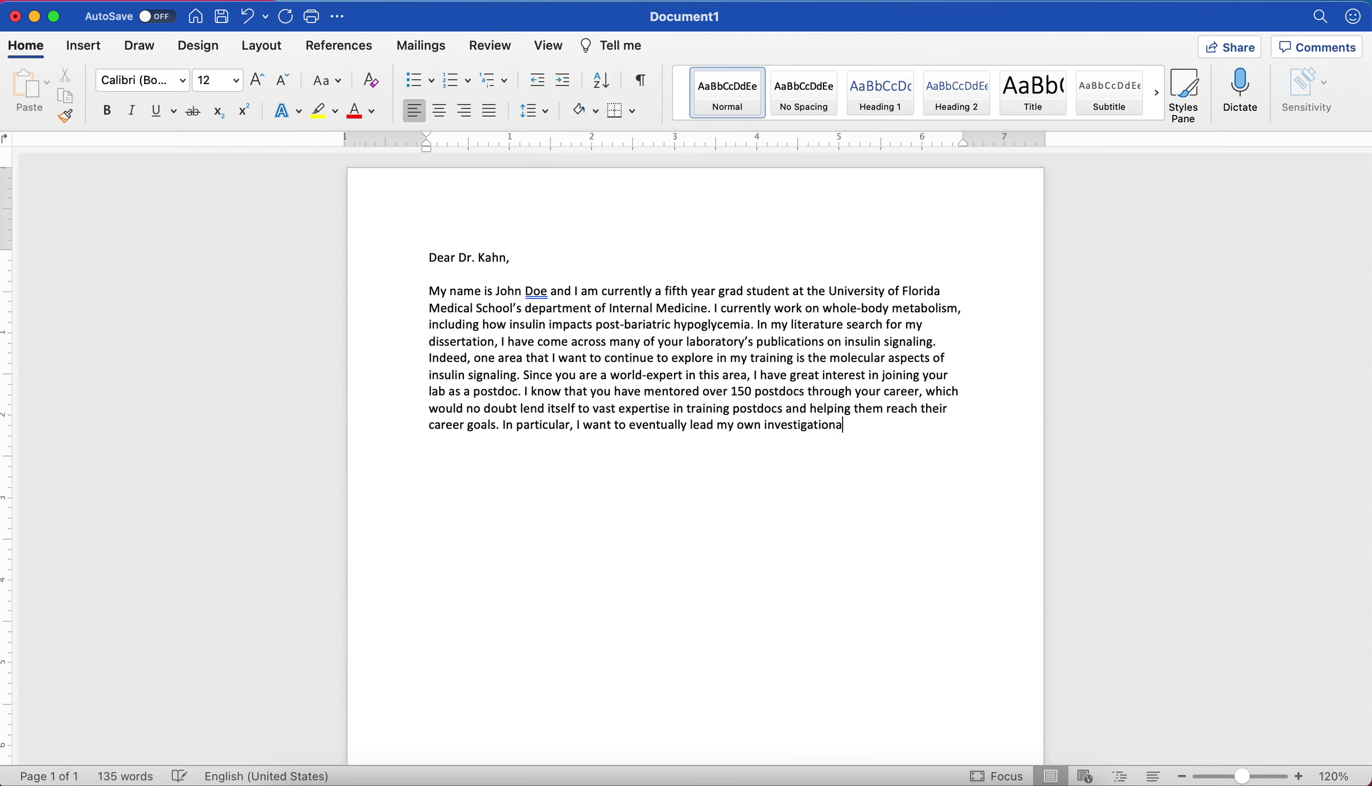
{"action": "type", "text": "l group as a PI in a large "}
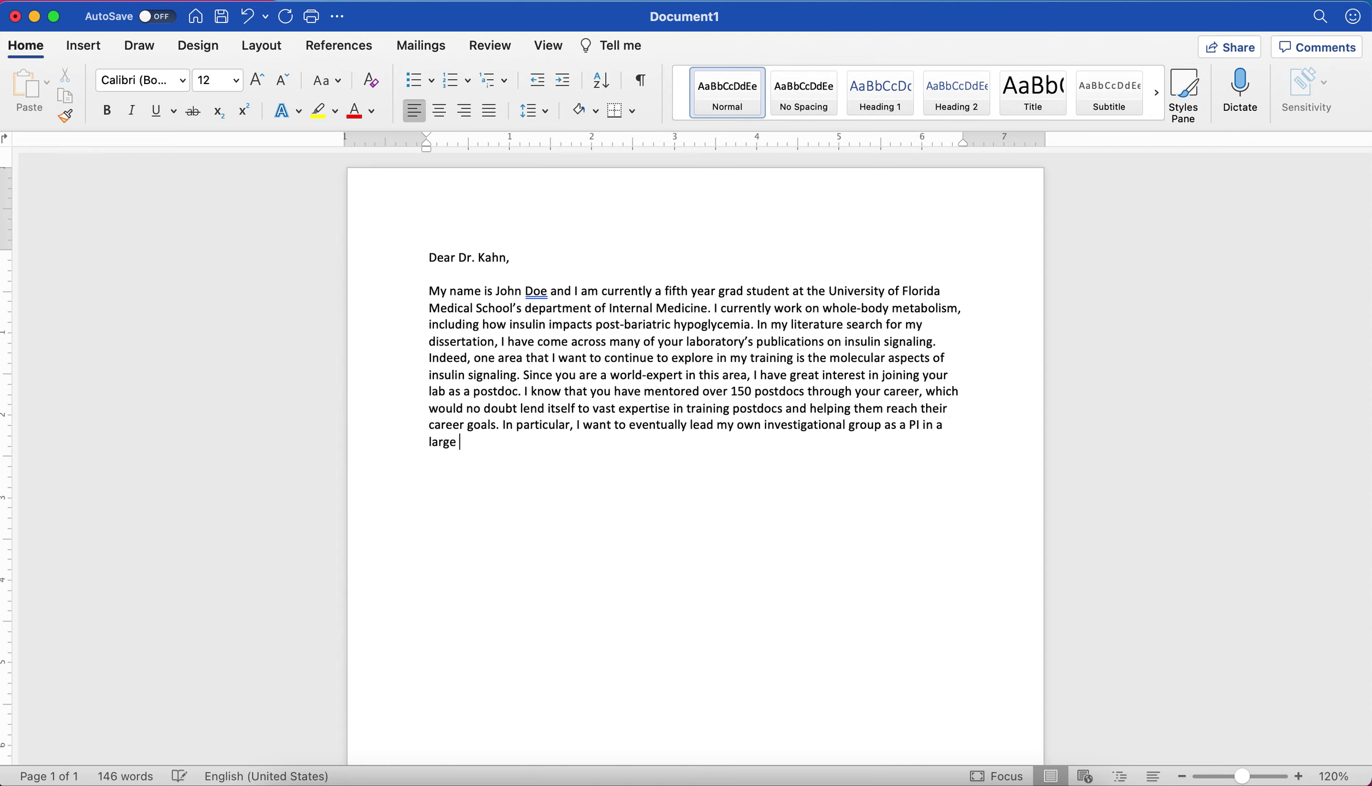
{"action": "type", "text": "research institute.What I t"}
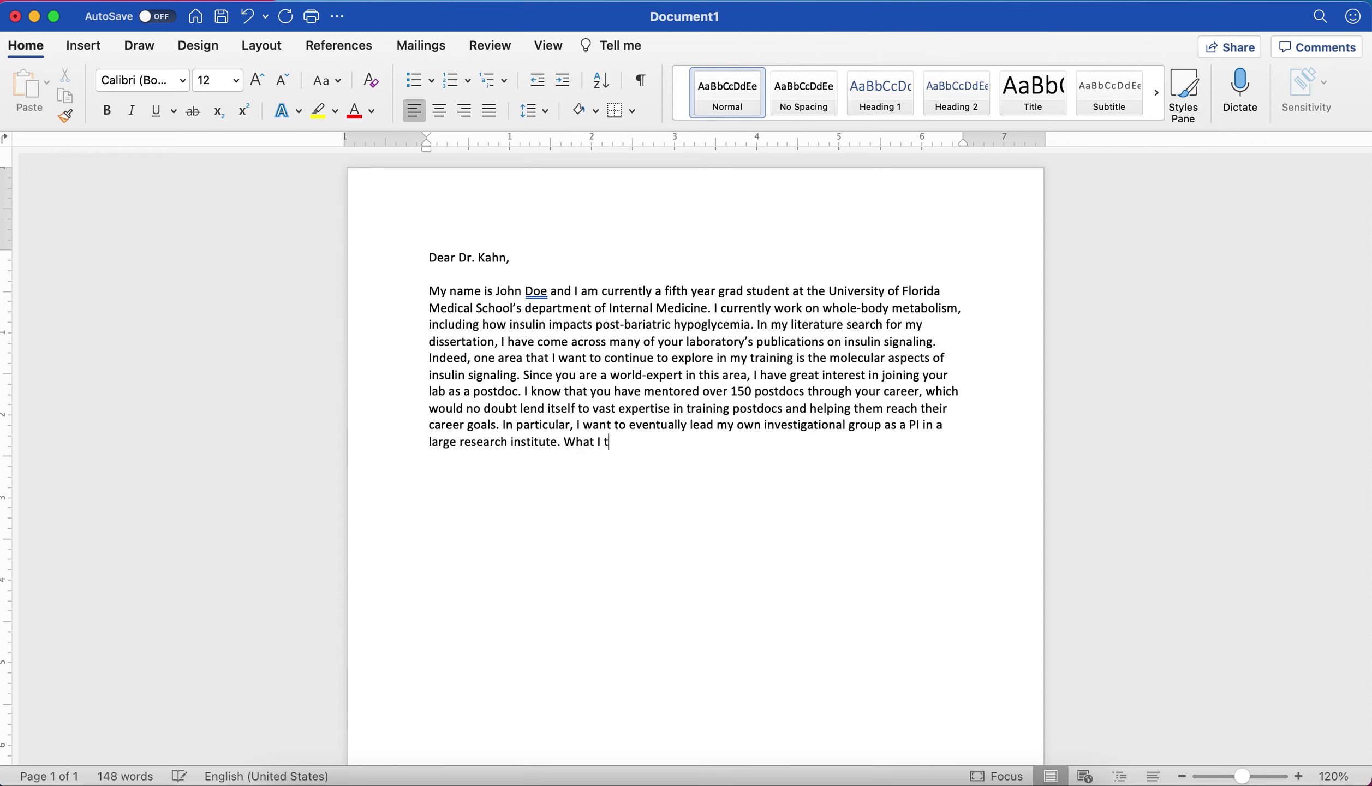
Step: Fix 'institute', add the unique-perspective sentence ending 'a, b, and c.', and begin a paragraph 'I would love the opportunity'
{"action": "type", "text": "hink that I can bring to the table i"}
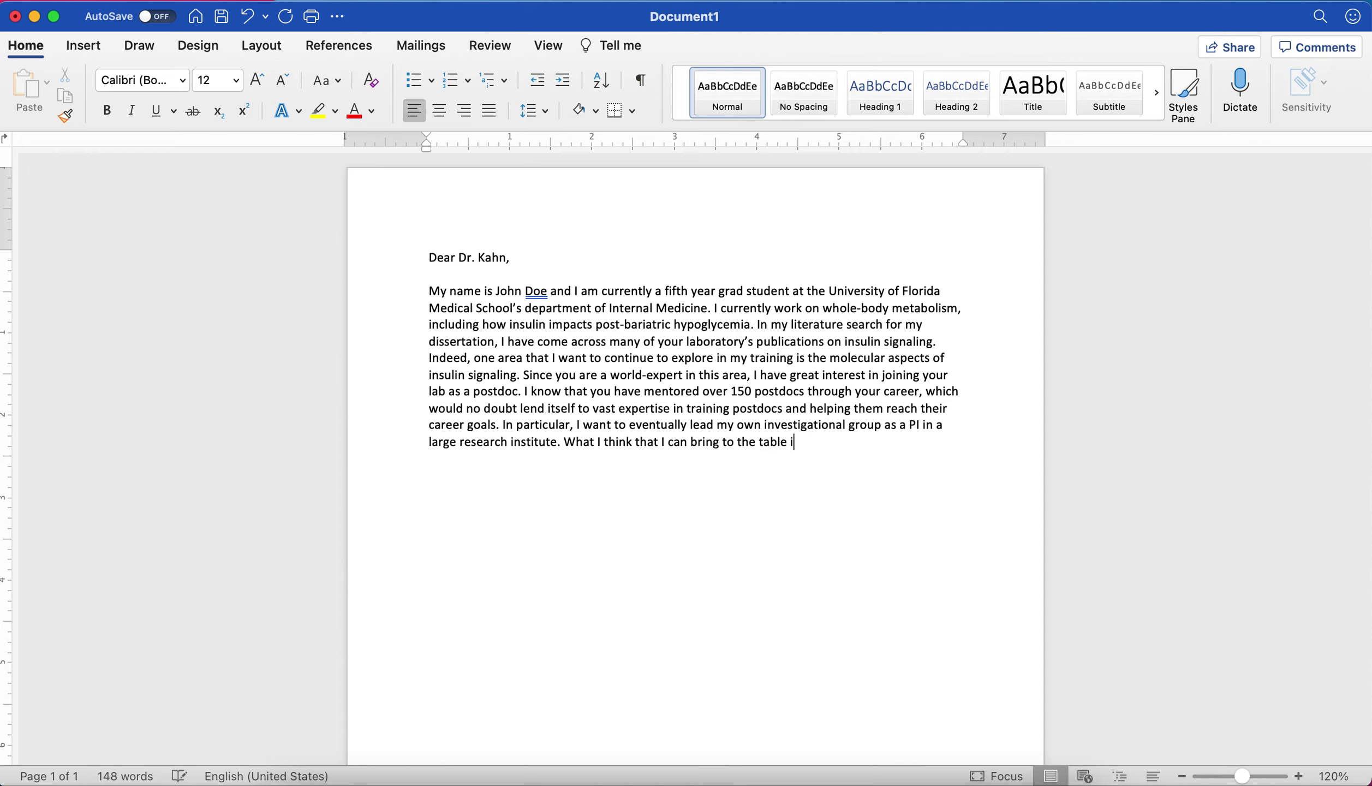
{"action": "type", "text": "s a unique perspec"}
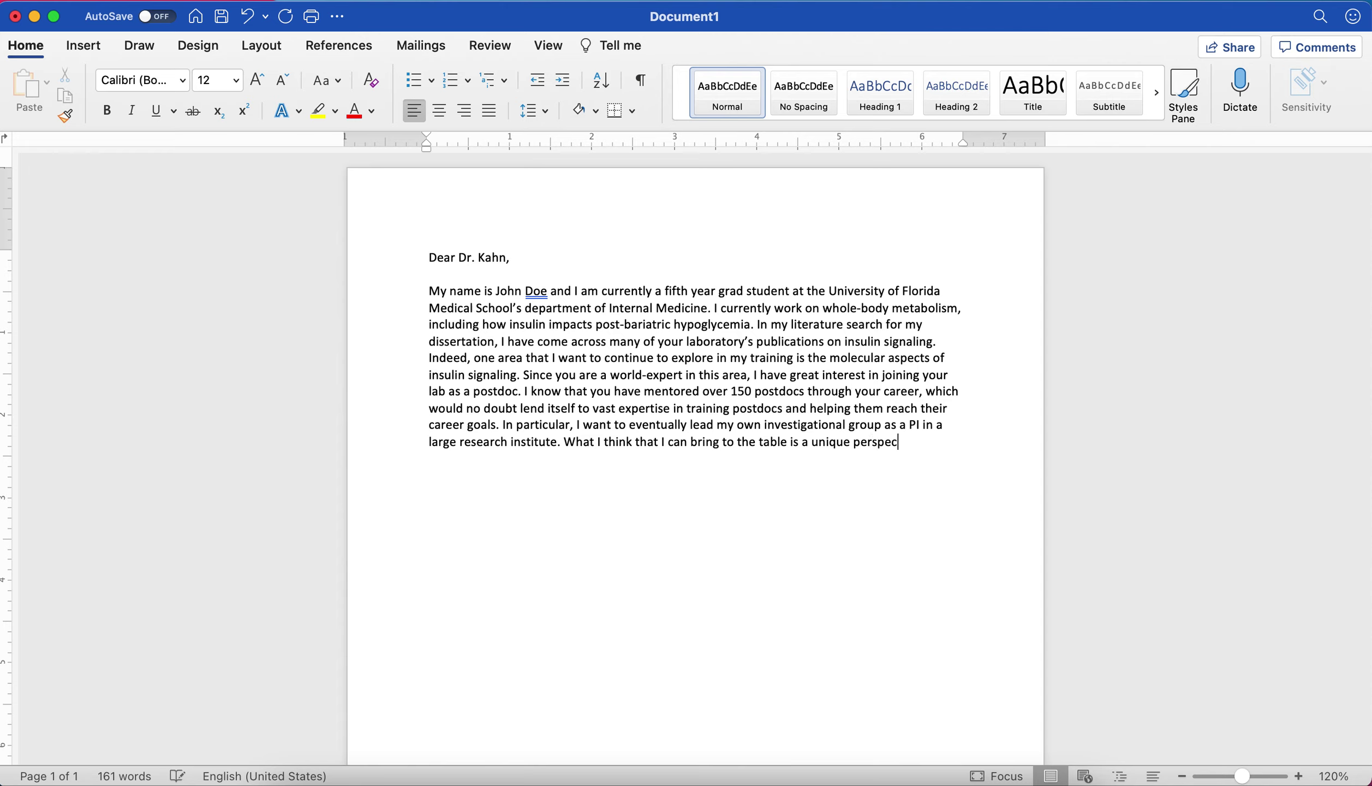
{"action": "type", "text": "tive as someone that "}
{"action": "type", "text": "has focused on "}
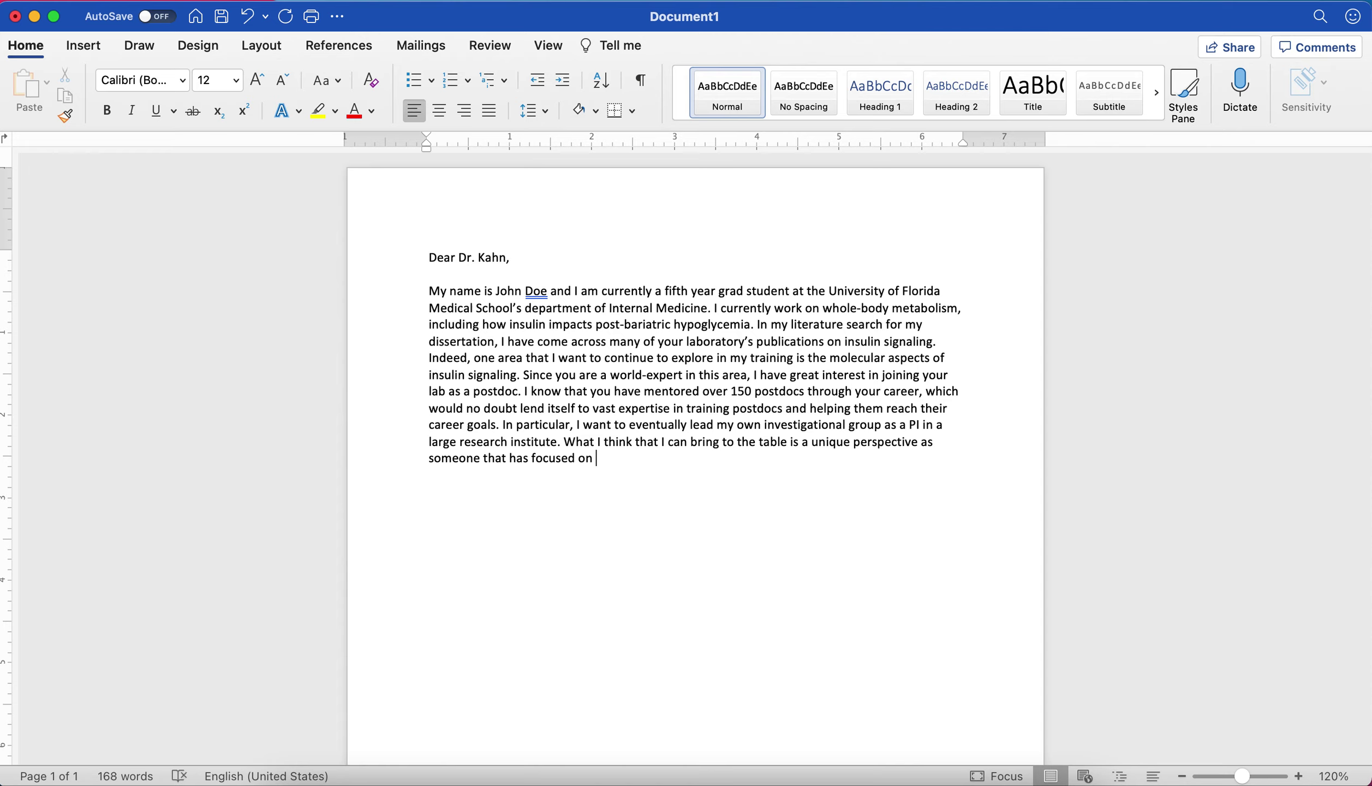
{"action": "type", "text": "a, b, and c."}
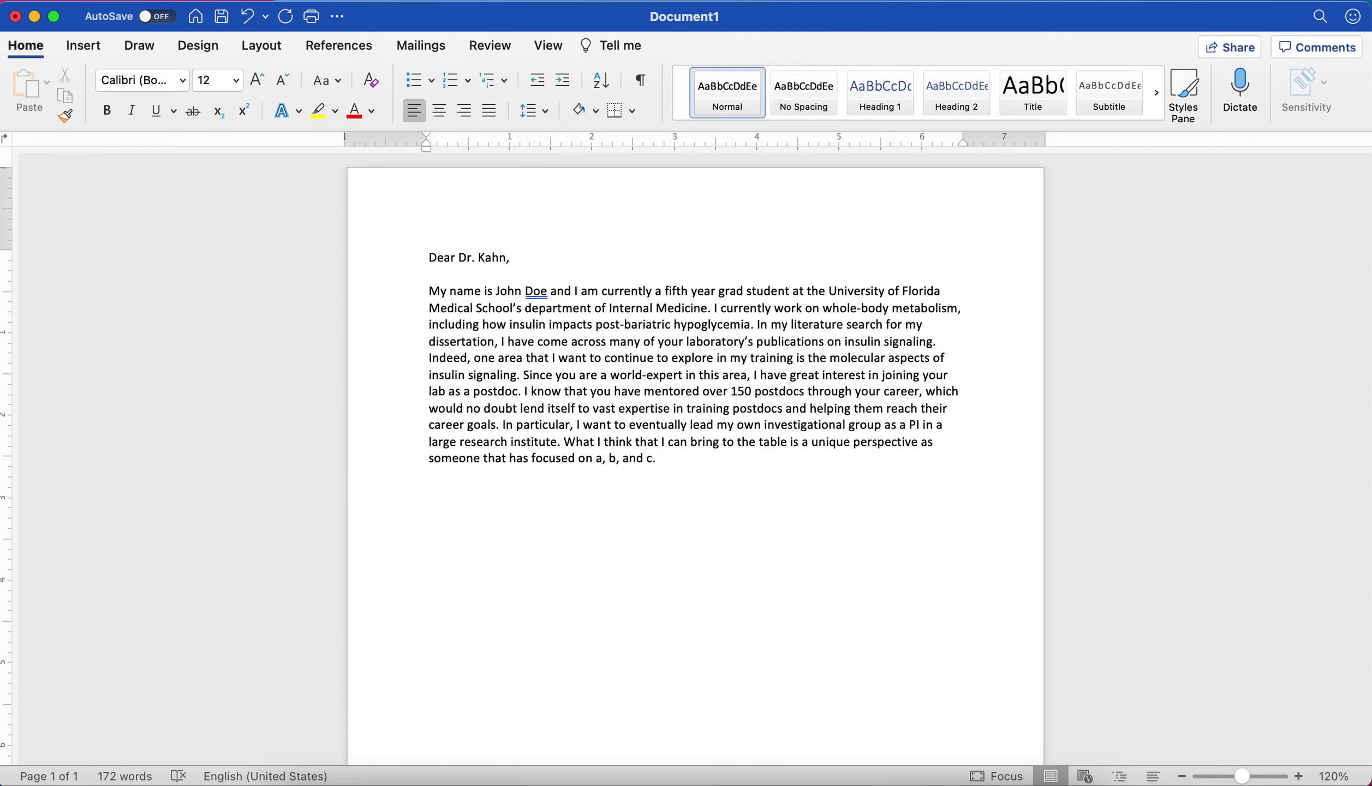
{"action": "key", "text": "Return"}
{"action": "type", "text": "I would love the opportunity to"}
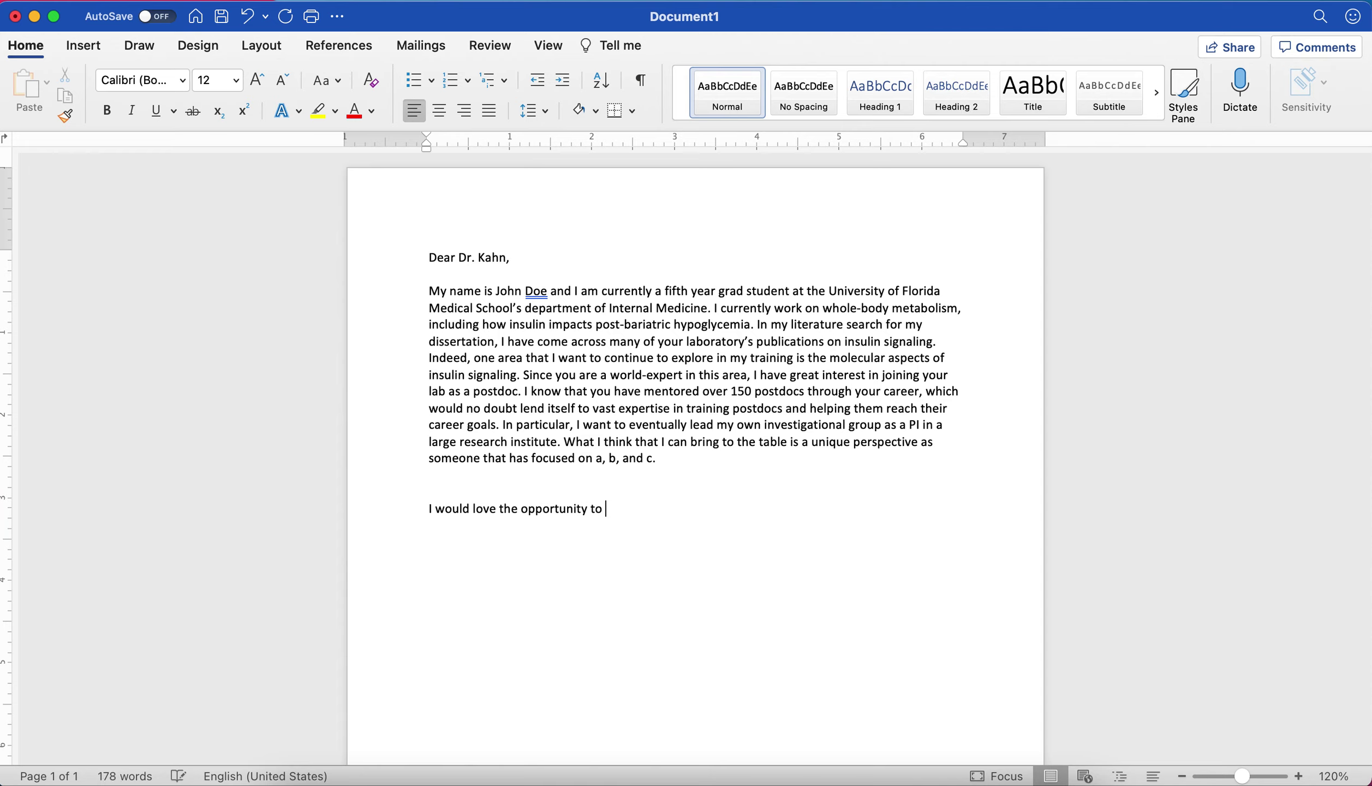
{"action": "type", "text": " sit and discuss"}
Step: Reword the closing paragraph to discussing your research and hearing about the lab's exciting ongoing projects
{"action": "key", "text": "BackSpace"}
{"action": "key", "text": "BackSpace"}
{"action": "key", "text": "BackSpace"}
{"action": "key", "text": "BackSpace"}
{"action": "key", "text": "BackSpace"}
{"action": "key", "text": "BackSpace"}
{"action": "key", "text": "BackSpace"}
{"action": "key", "text": "BackSpace"}
{"action": "key", "text": "BackSpace"}
{"action": "key", "text": "BackSpace"}
{"action": "key", "text": "BackSpace"}
{"action": "key", "text": "BackSpace"}
{"action": "key", "text": "BackSpace"}
{"action": "key", "text": "BackSpace"}
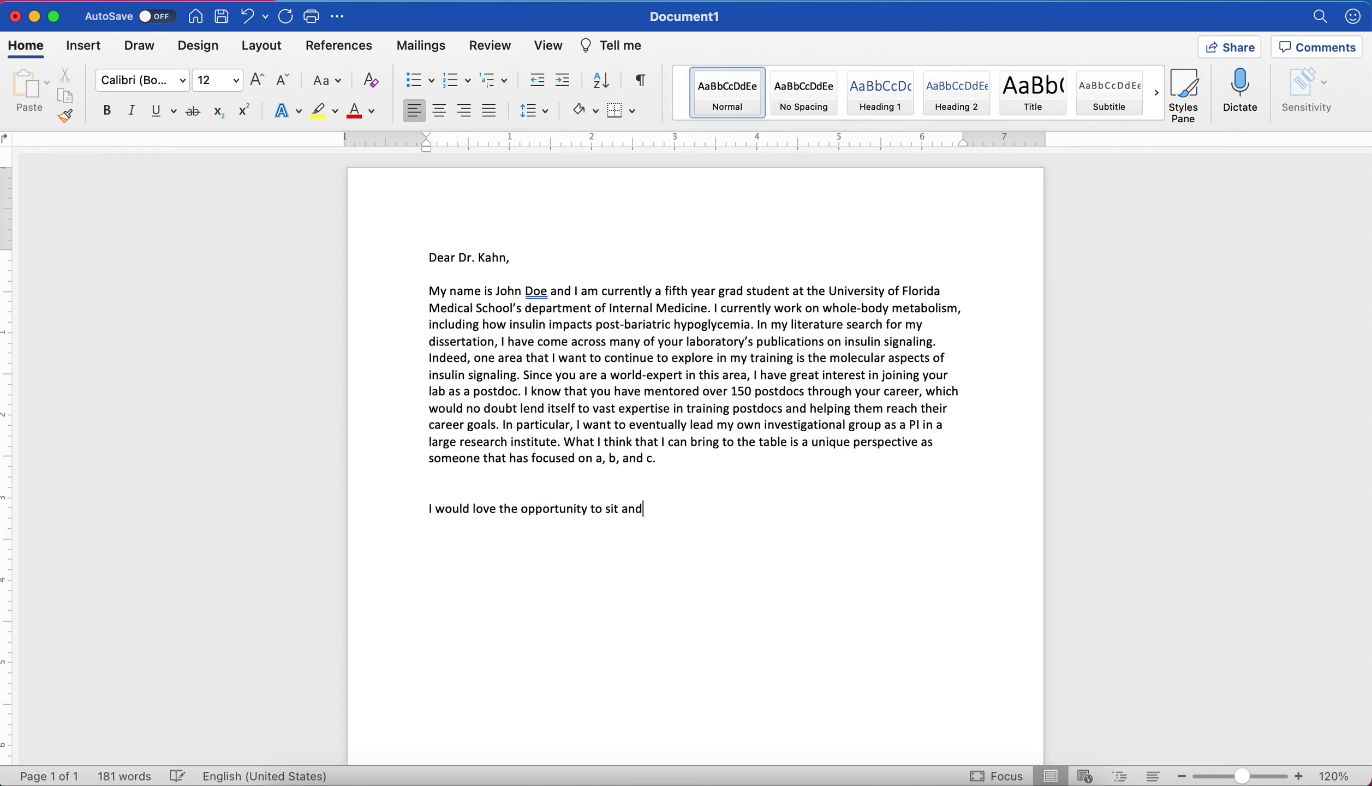
{"action": "key", "text": "BackSpace"}
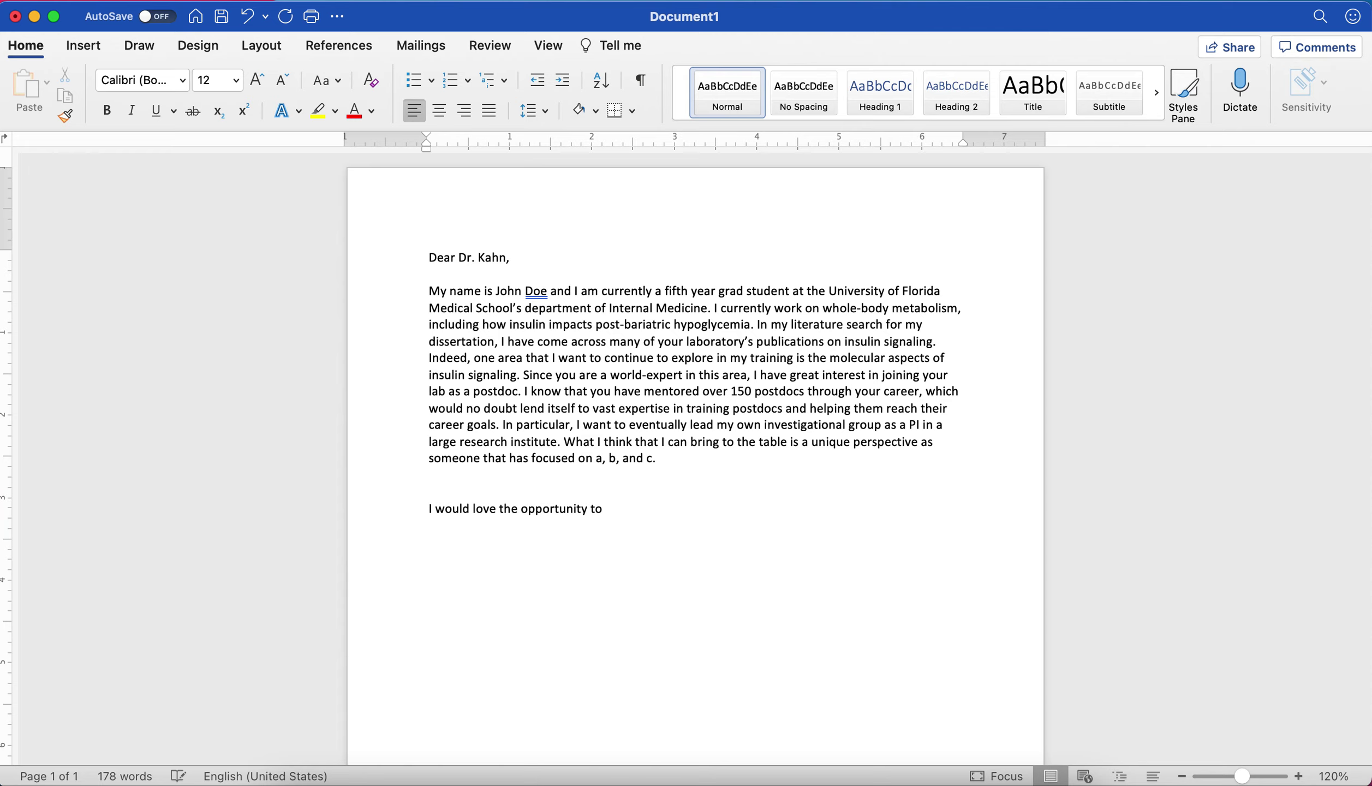
{"action": "type", "text": "discuss my research with yo"}
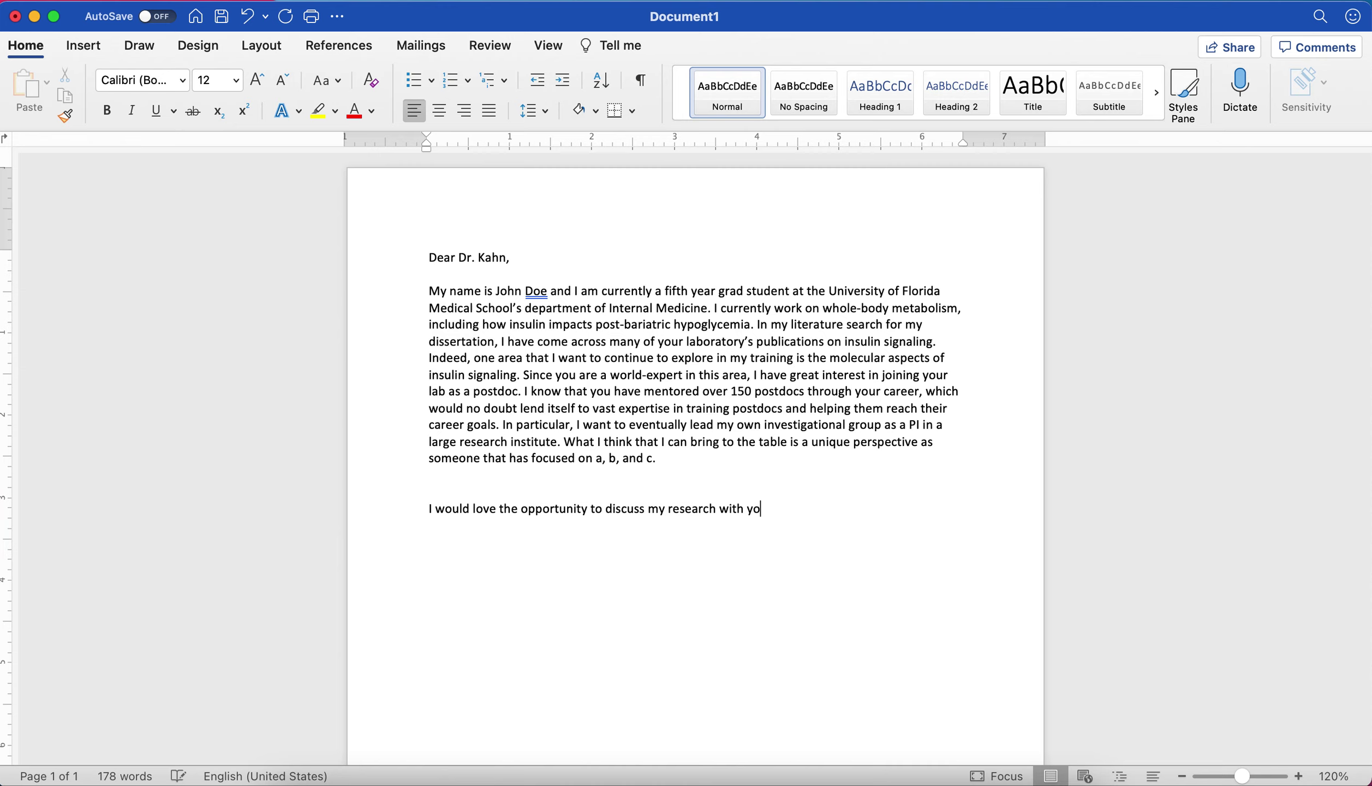
{"action": "type", "text": "u and to "}
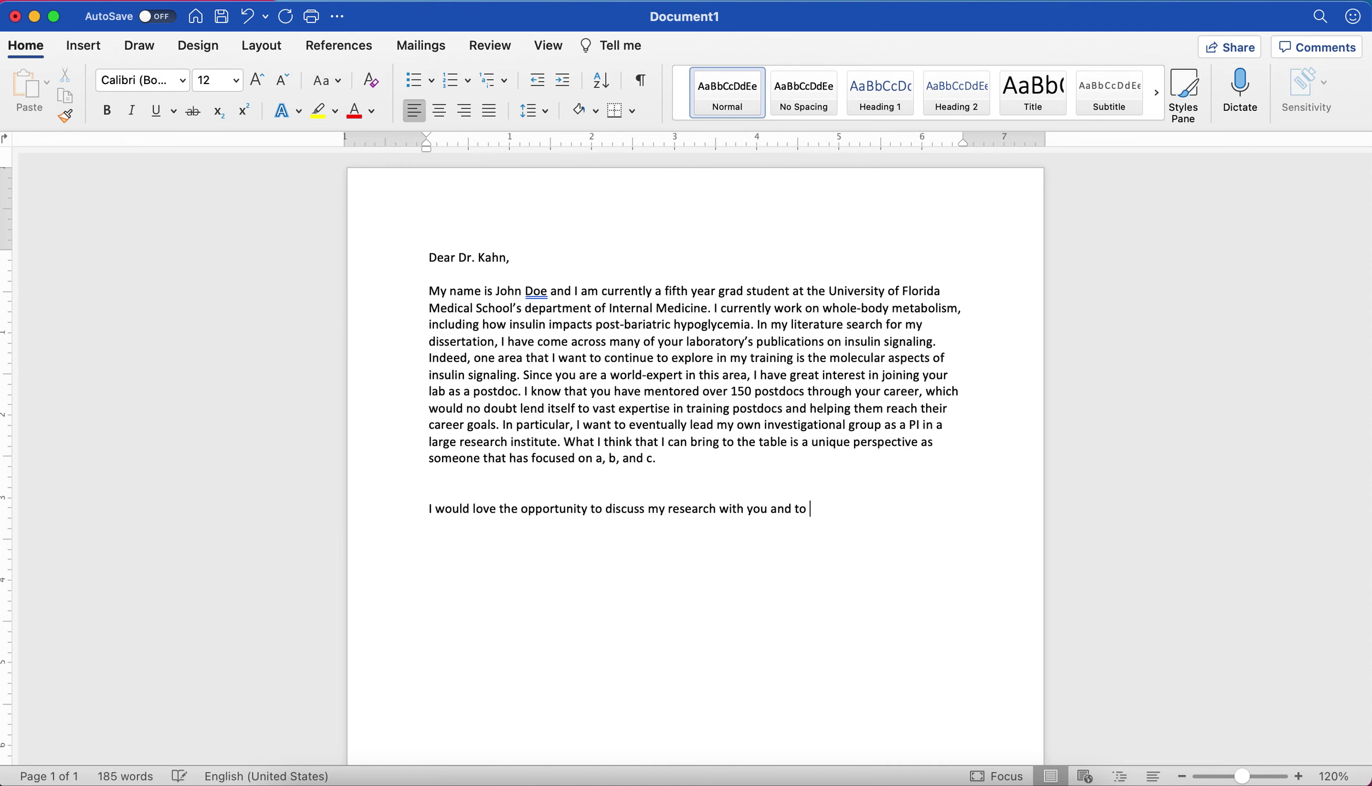
{"action": "type", "text": "hear more details on wha"}
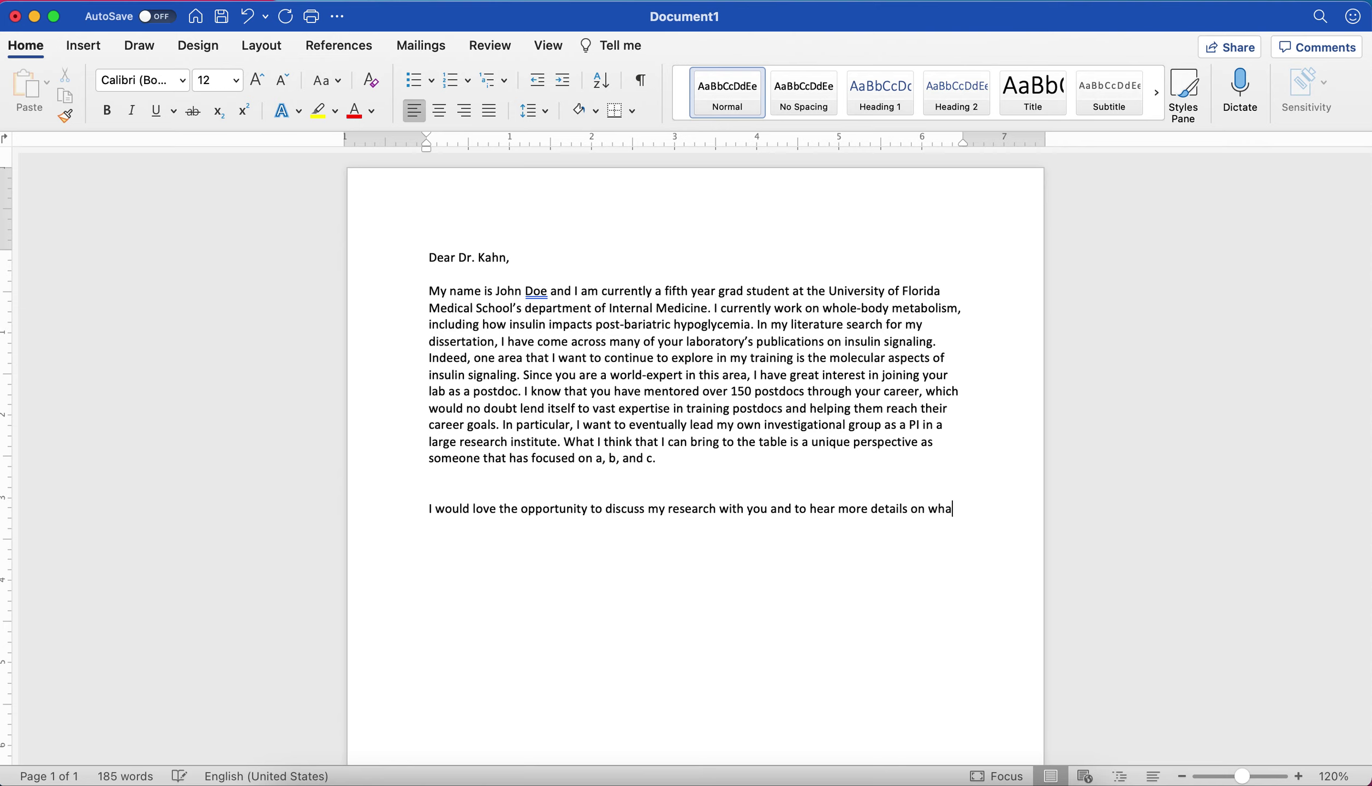
{"action": "type", "text": "t I am sure are "}
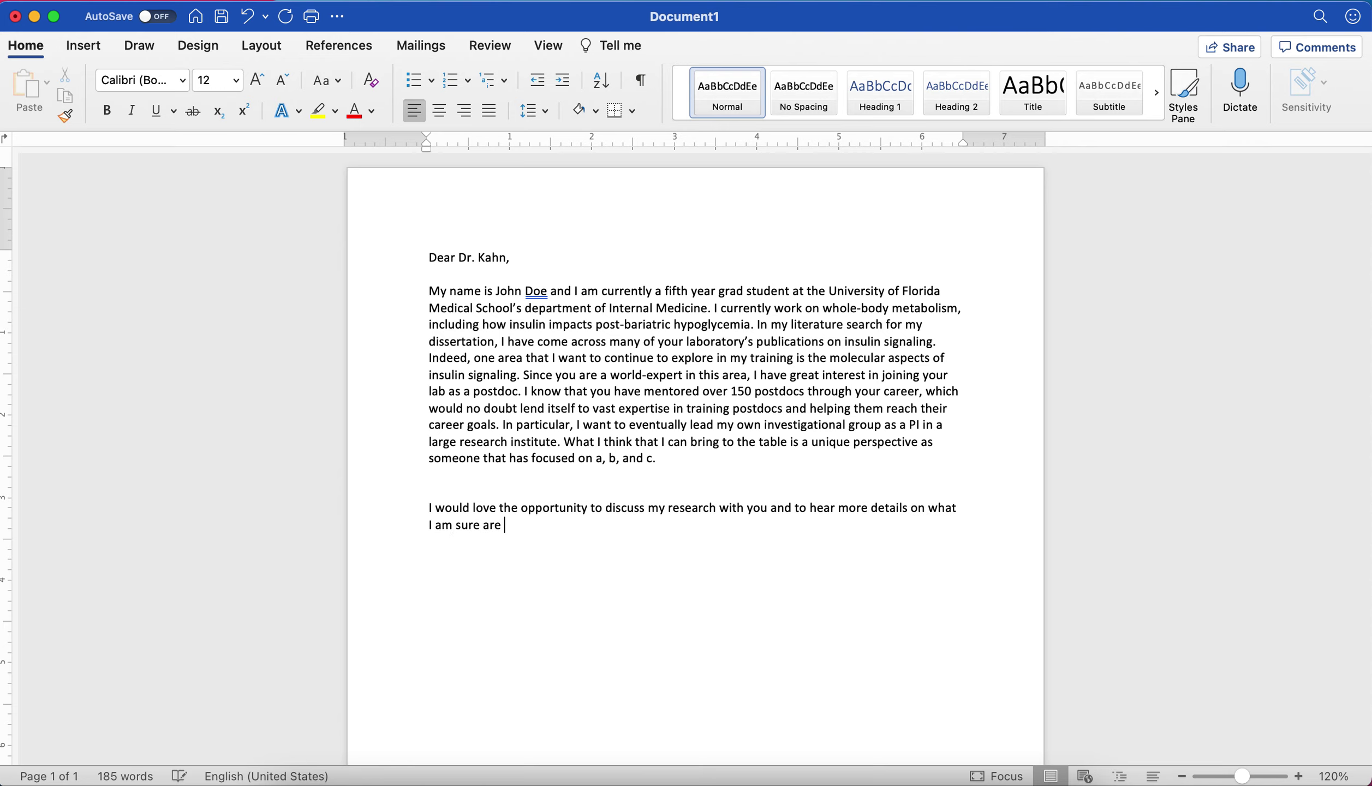
{"action": "type", "text": "the exciting research project"}
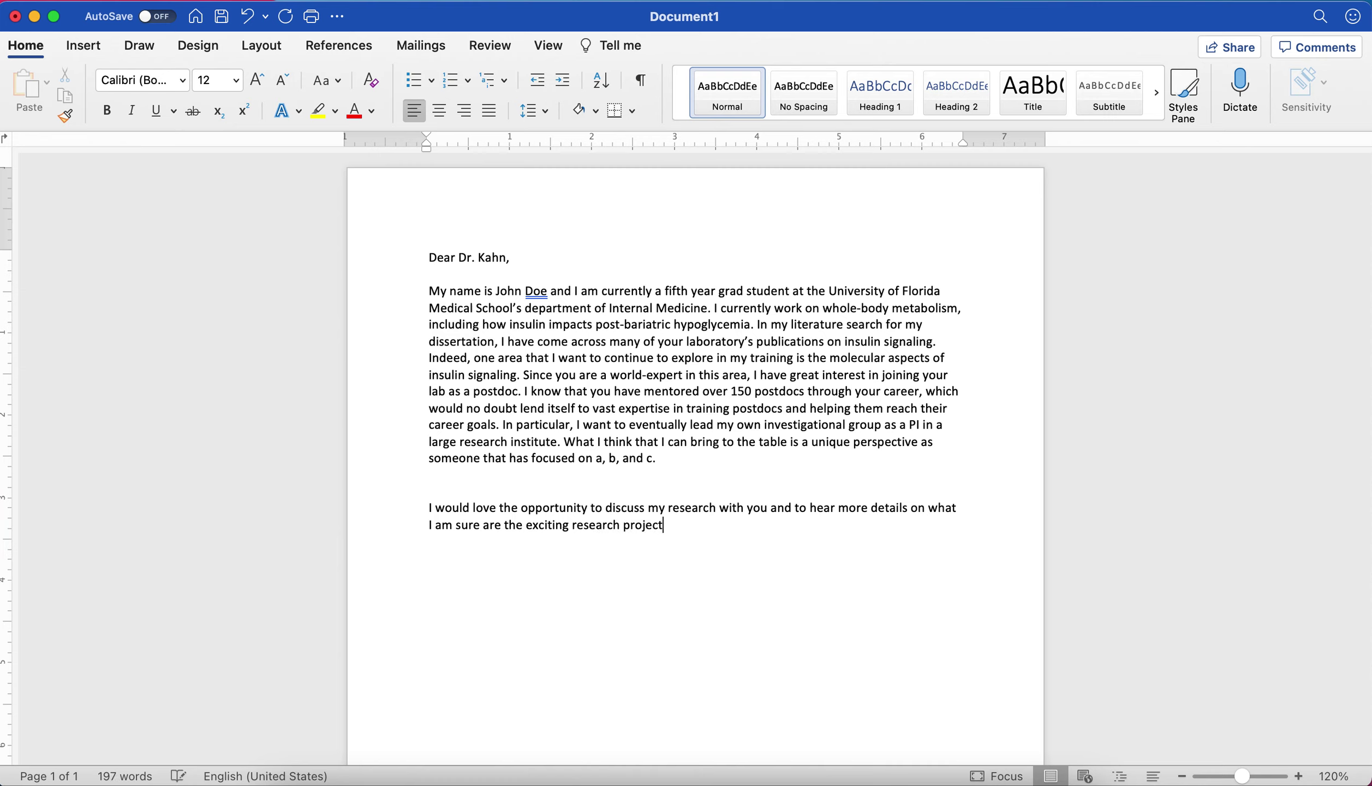
{"action": "type", "text": "s ong"}
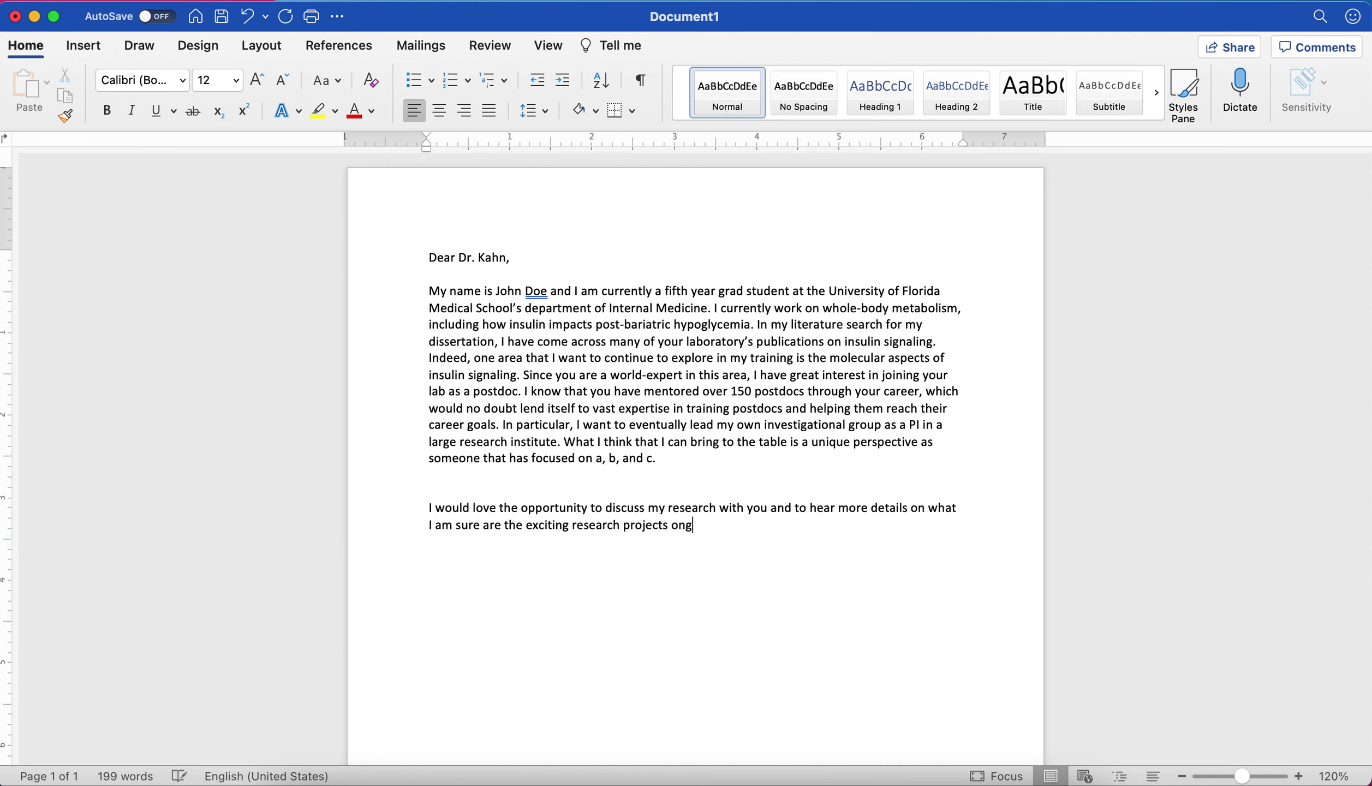
{"action": "type", "text": "oing in your lab."}
Step: Sign off with 'Sincerely,' followed by the writer's name on the next line, plus a blank line below
{"action": "key", "text": "Return"}
{"action": "type", "text": "Sincerely,"}
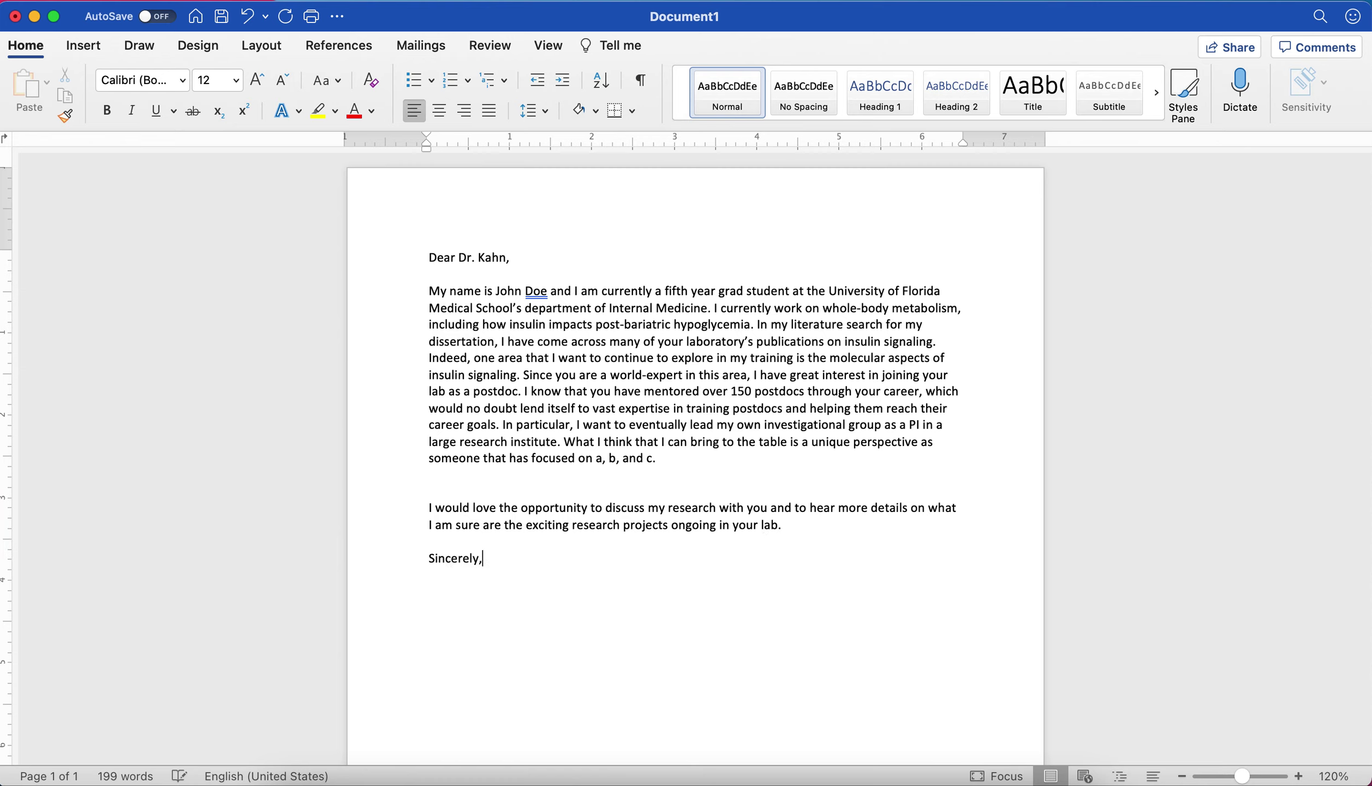
{"action": "key", "text": "Return"}
{"action": "type", "text": "John ZD"}
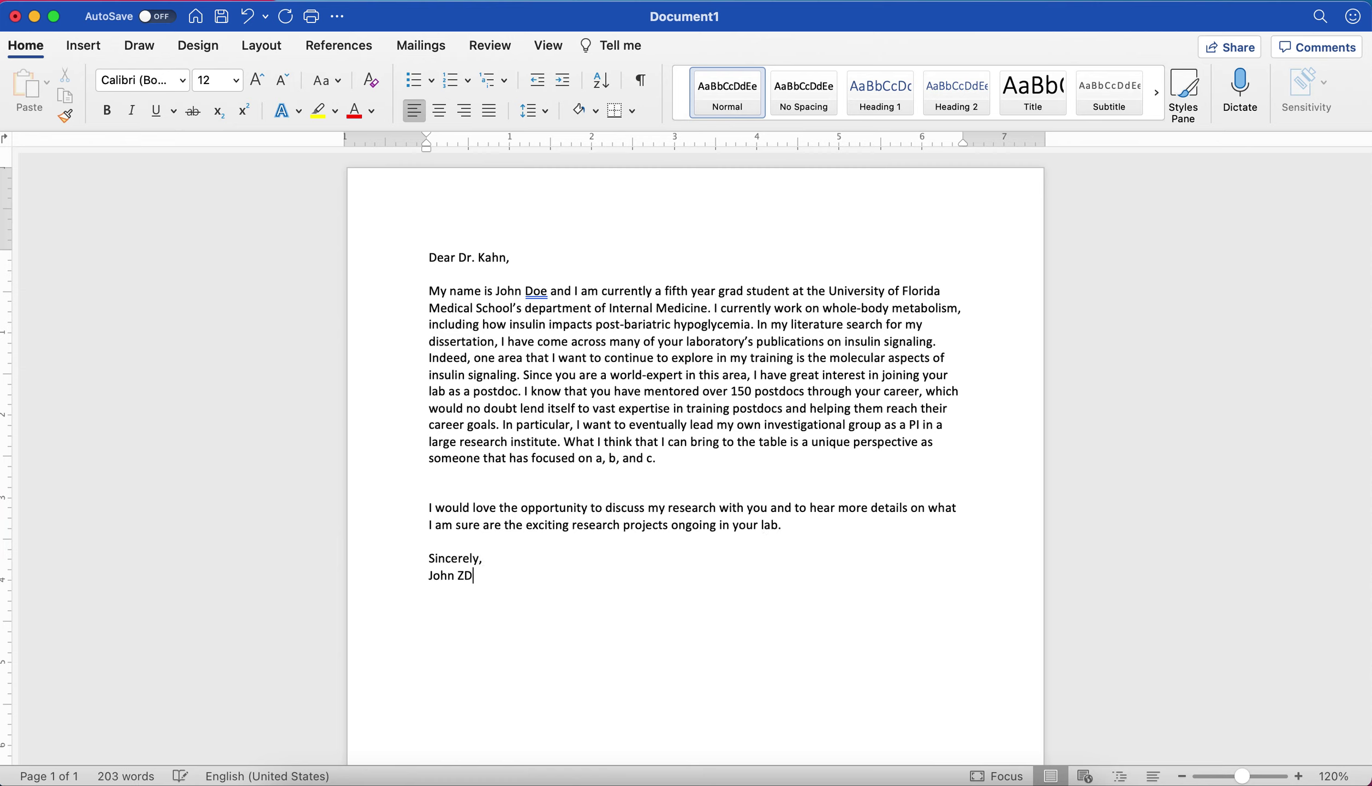
{"action": "key", "text": "BackSpace"}
{"action": "key", "text": "BackSpace"}
{"action": "type", "text": "Doe"}
{"action": "key", "text": "Return"}
{"action": "left_click", "coordinate": [438, 610]}
Step: Below the letter, type an email greeting, the postdoc interest and 'Please find attached to this email a copy of my cover letter and CV.'
{"action": "key", "text": "Return"}
{"action": "key", "text": "Return"}
{"action": "key", "text": "Return"}
{"action": "key", "text": "Return"}
{"action": "scroll", "coordinate": [965, 246], "scroll_direction": "down", "scroll_amount": 3}
{"action": "type", "text": "De"}
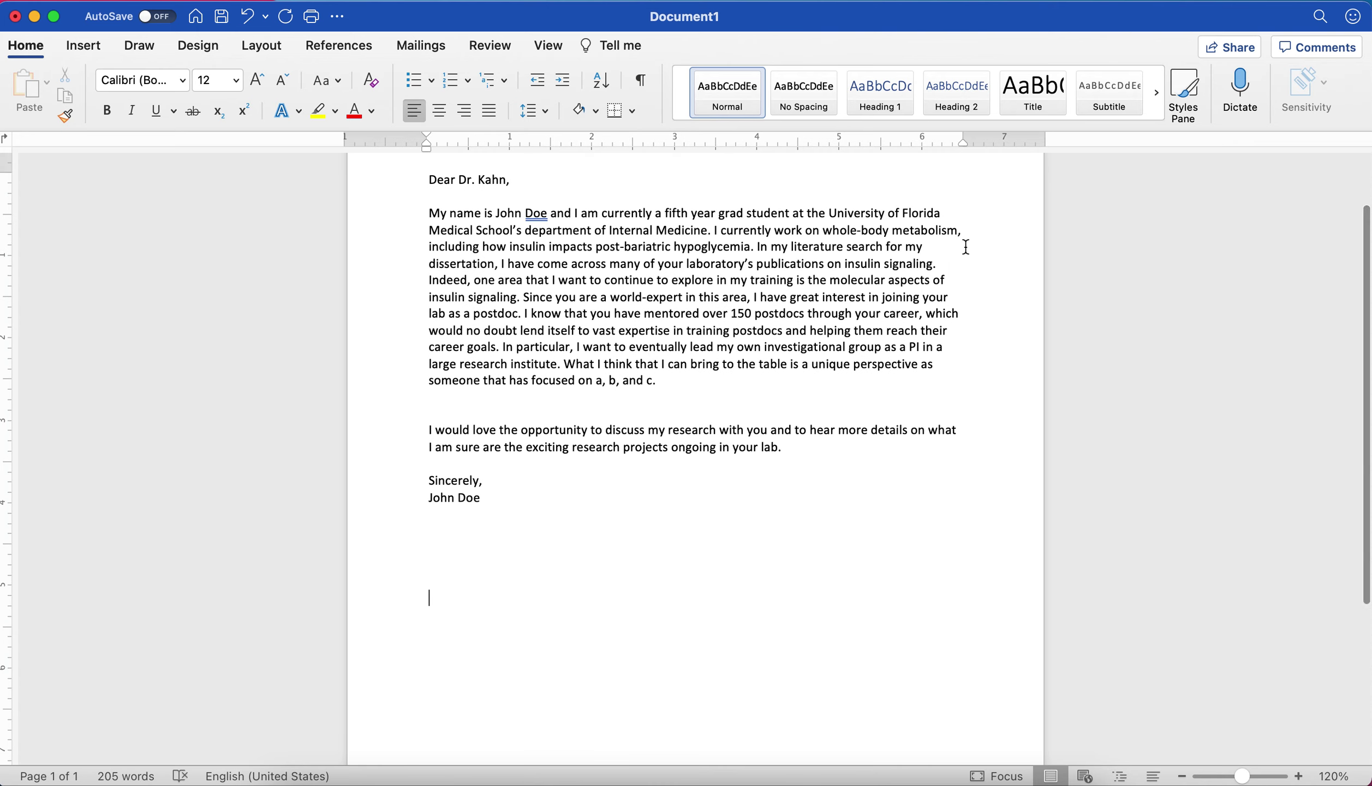
{"action": "type", "text": "ar Dr. Kahn,"}
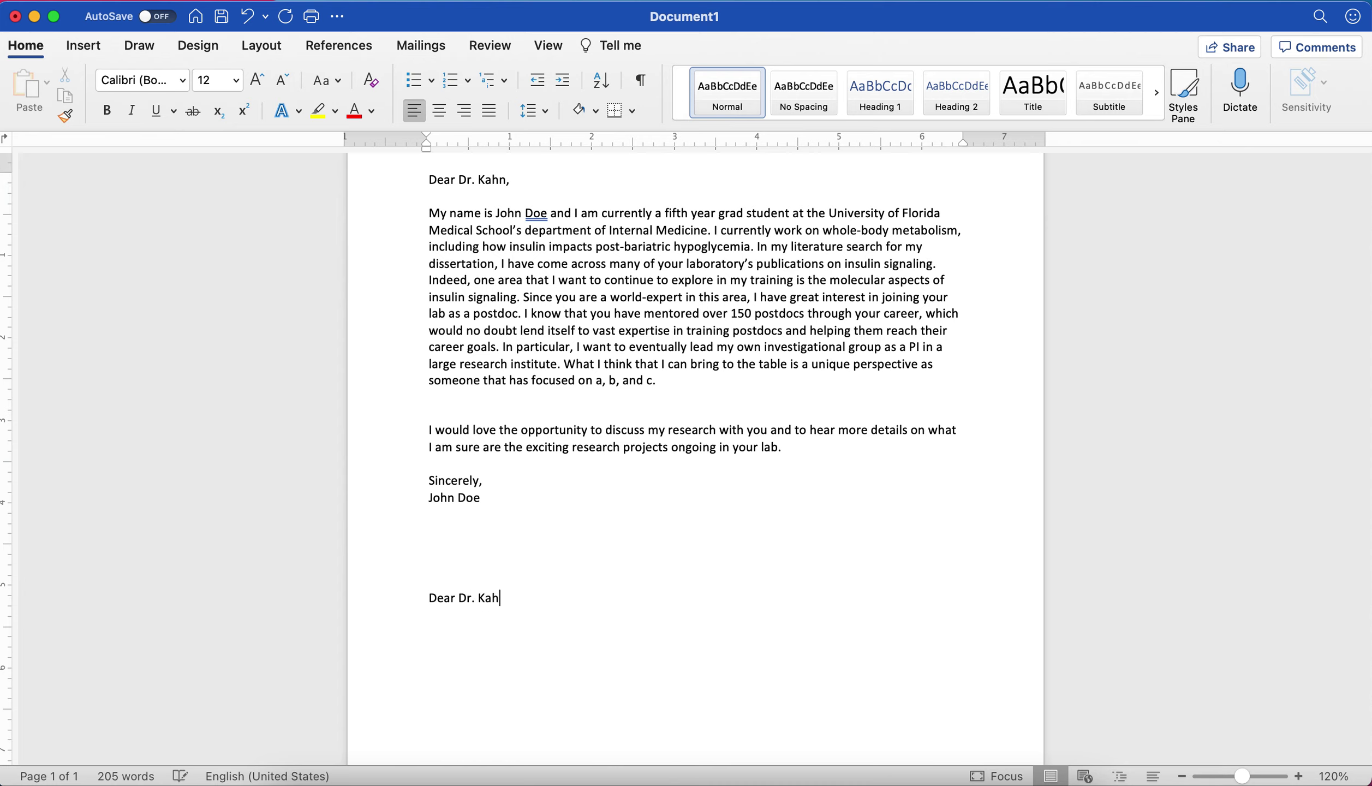
{"action": "key", "text": "Return"}
{"action": "key", "text": "Return"}
{"action": "type", "text": "My name is John Doe"}
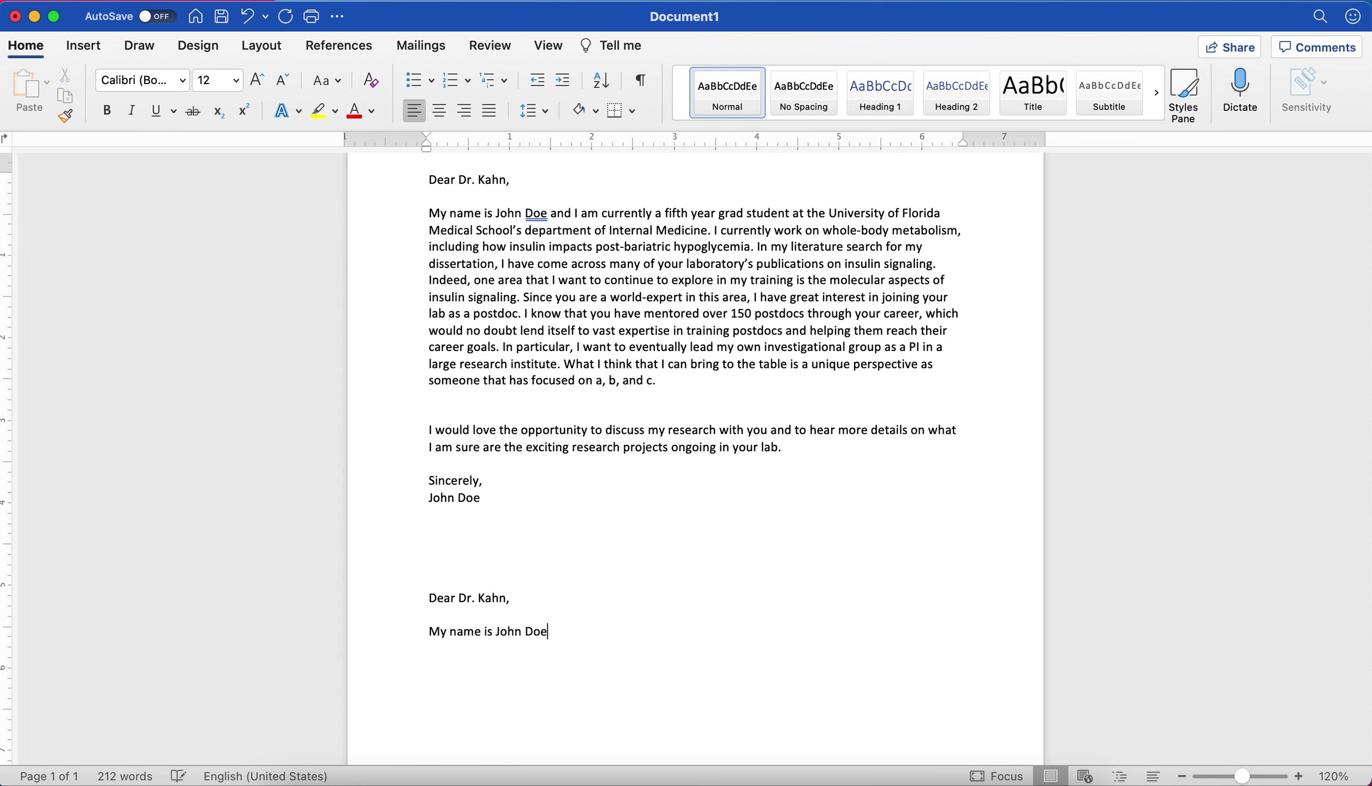
{"action": "type", "text": ", and I am interested in joining "}
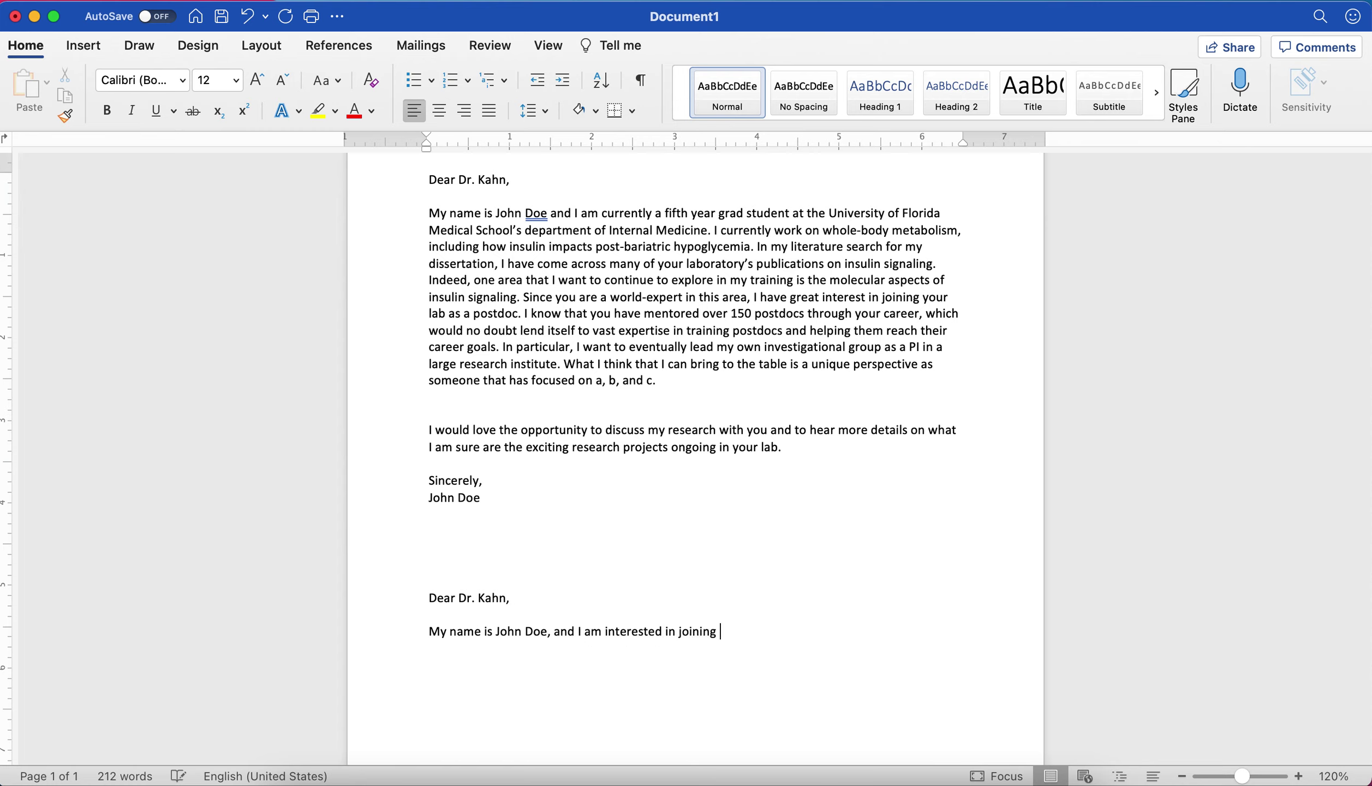
{"action": "type", "text": "your lab as a postdoc."}
{"action": "type", "text": " Plese Pl"}
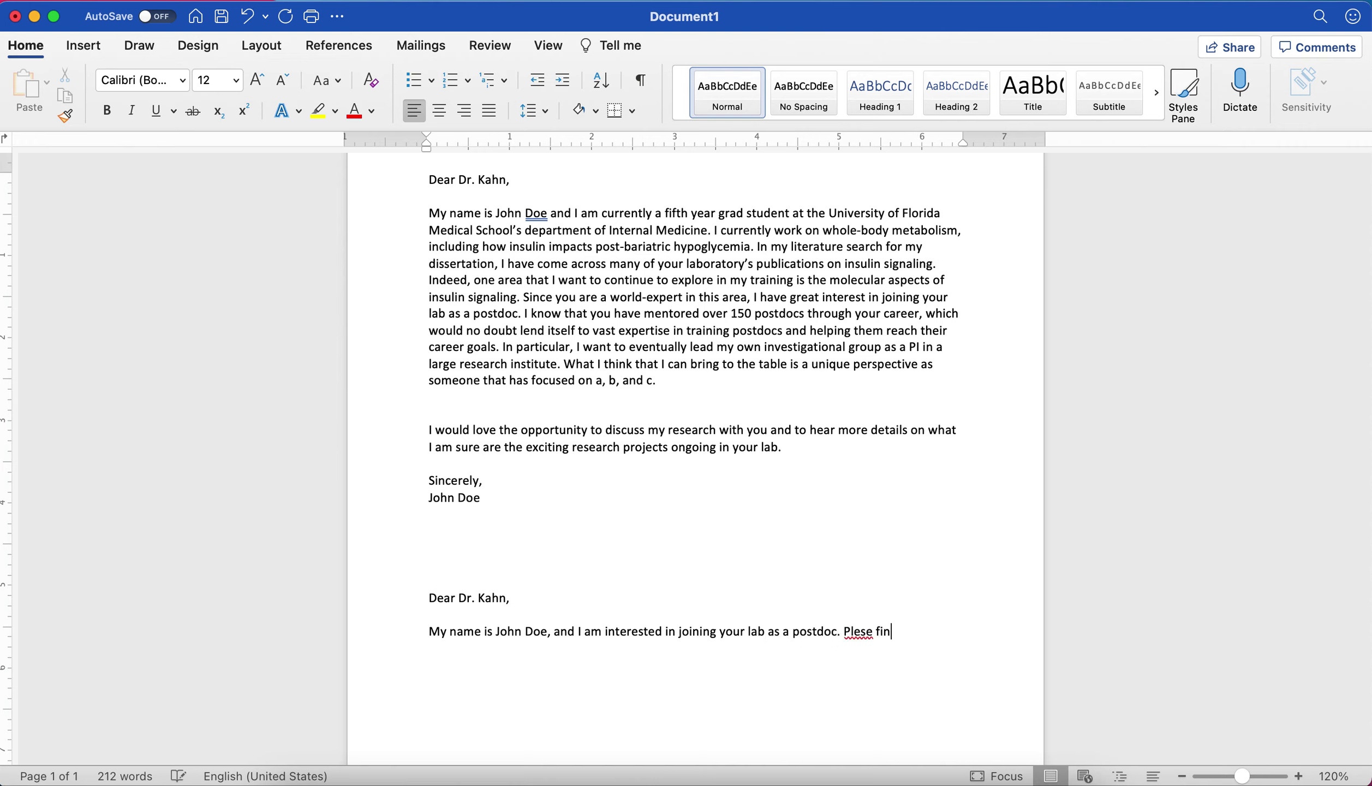
{"action": "key", "text": "BackSpace"}
{"action": "key", "text": "BackSpace"}
{"action": "key", "text": "BackSpace"}
{"action": "key", "text": "BackSpace"}
{"action": "key", "text": "BackSpace"}
{"action": "type", "text": "ase find attached to th"}
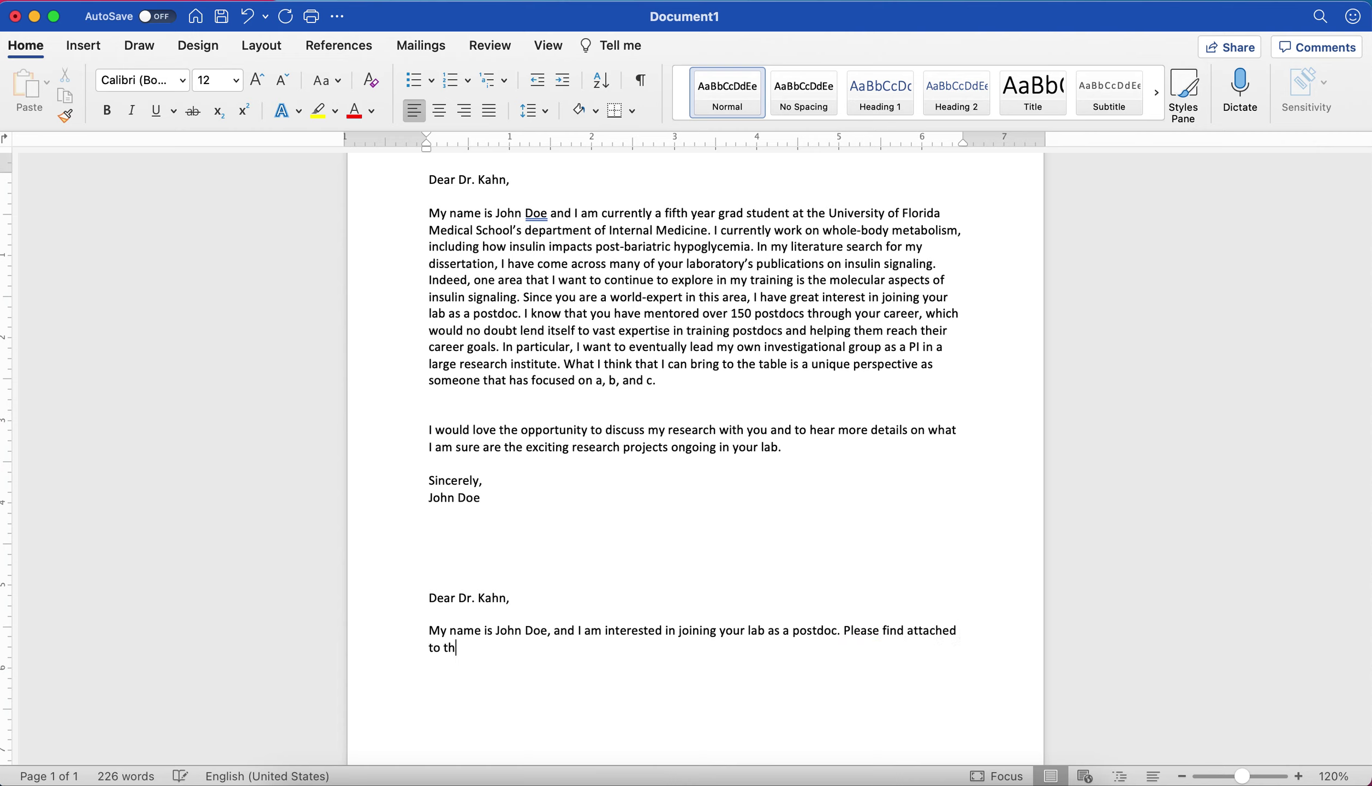
{"action": "type", "text": "is email a copy of my cover "}
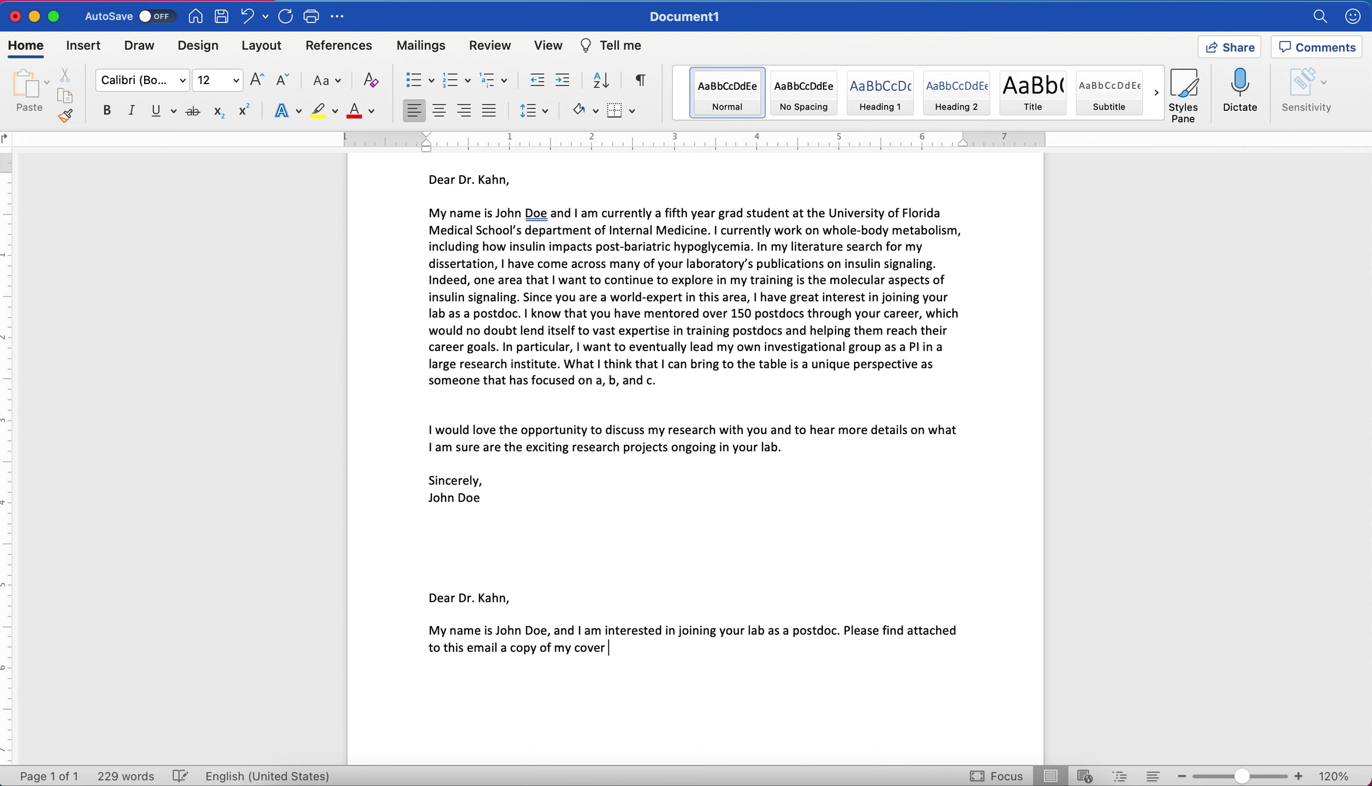
{"action": "type", "text": "letter and CV."}
Step: Close the email with 'I look forward to hearing from you.', 'Best regards,' and the writer's name
{"action": "key", "text": "Return"}
{"action": "key", "text": "Return"}
{"action": "type", "text": "I look forw"}
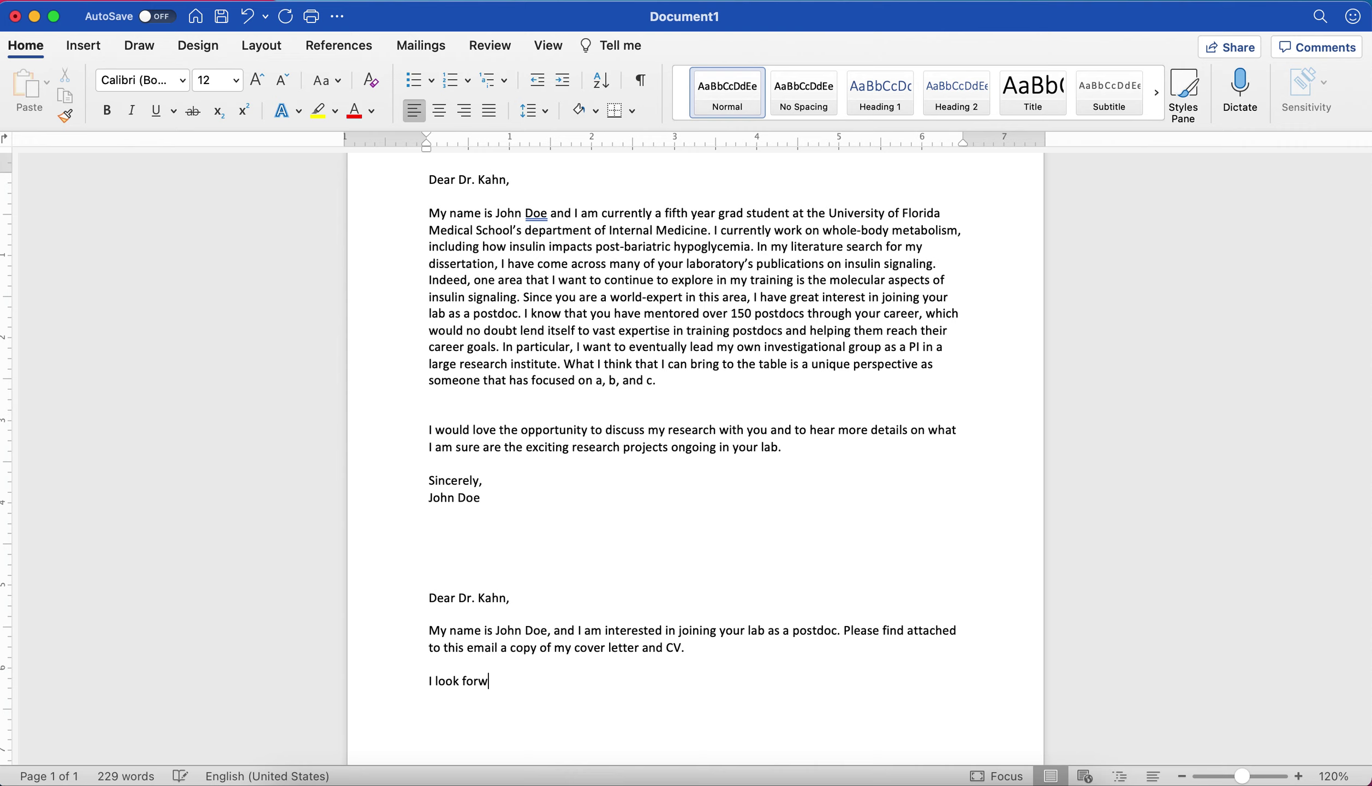
{"action": "type", "text": "ard to hearing from you"}
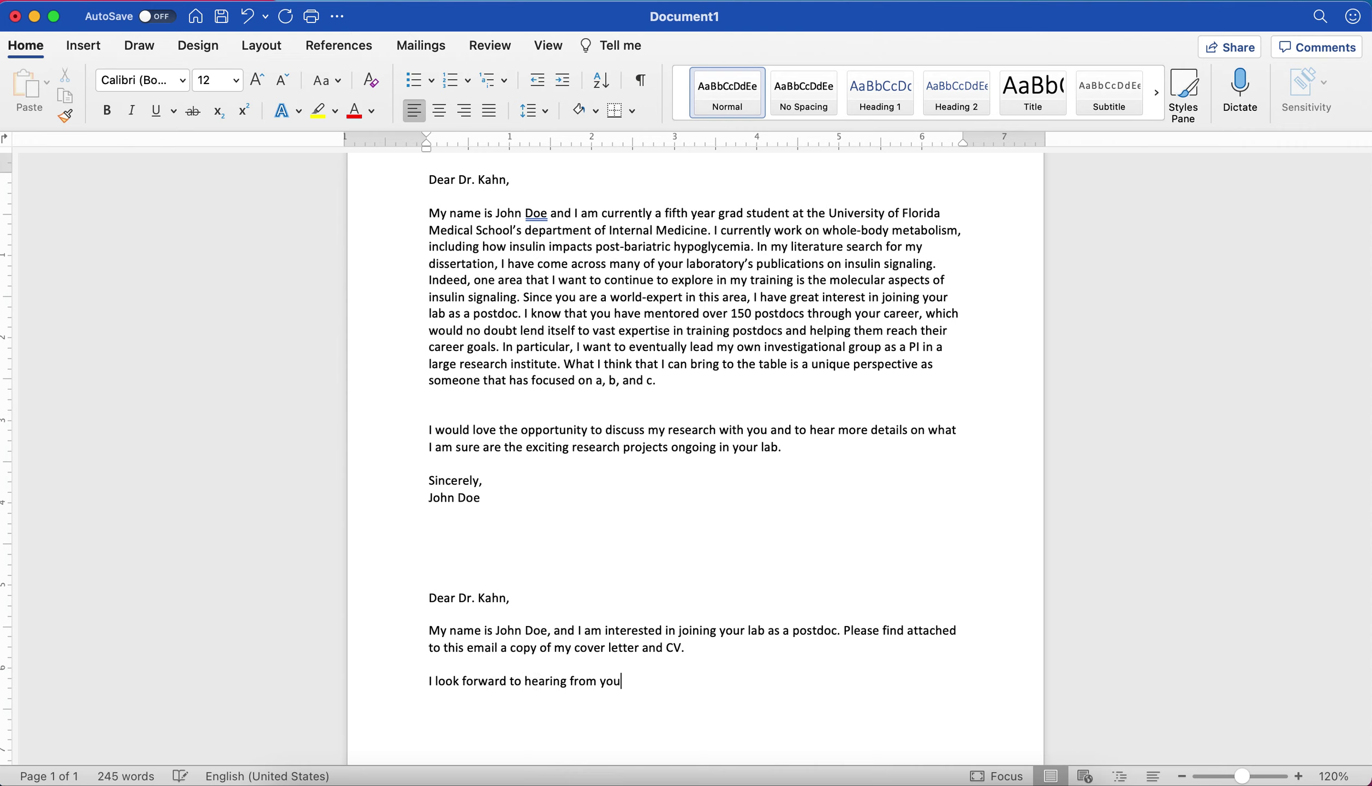
{"action": "type", "text": "."}
{"action": "key", "text": "Return"}
{"action": "key", "text": "Return"}
{"action": "type", "text": "Best regards,"}
{"action": "key", "text": "Return"}
{"action": "type", "text": "John Doe"}
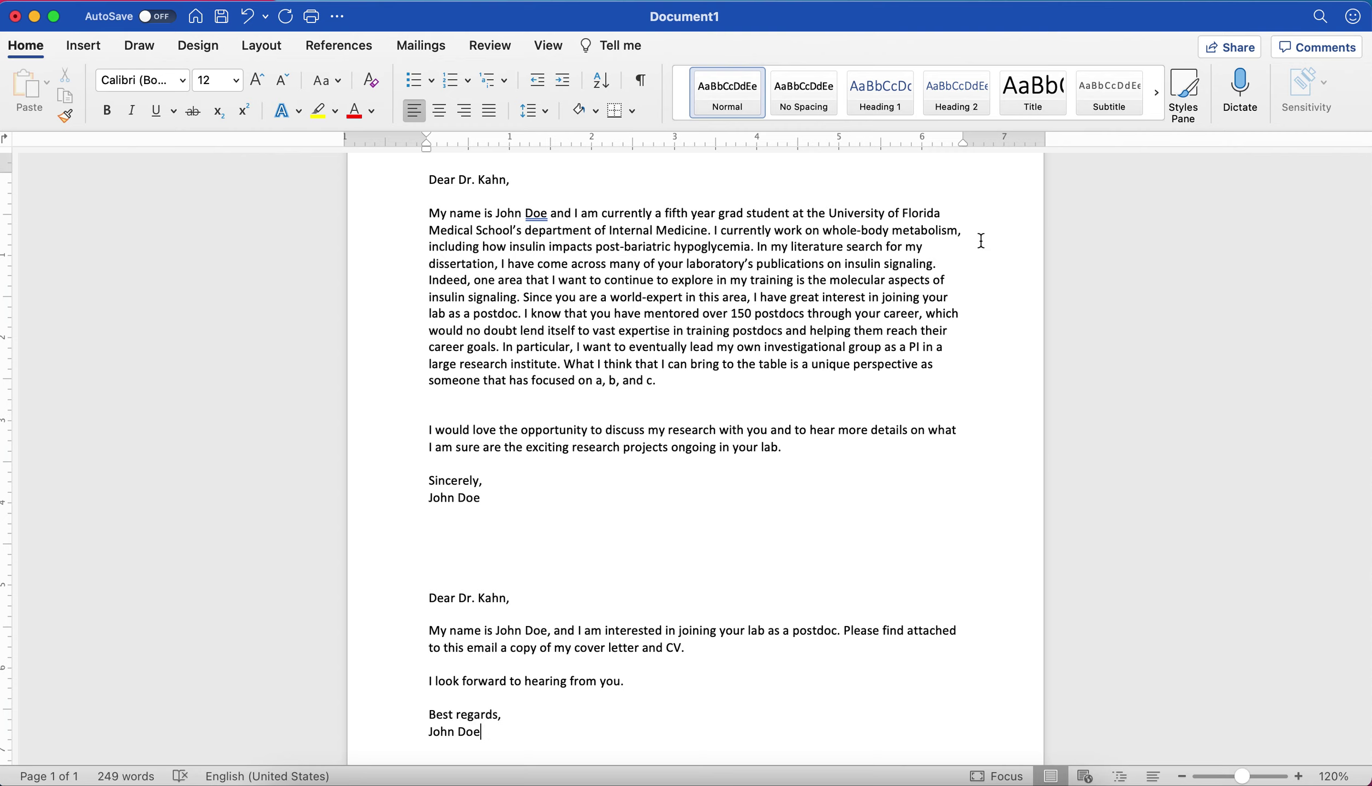
Step: Select the short email draft and the blank lines above it and delete them
{"action": "scroll", "coordinate": [649, 357], "scroll_direction": "up", "scroll_amount": 1}
{"action": "scroll", "coordinate": [650, 357], "scroll_direction": "up", "scroll_amount": 1}
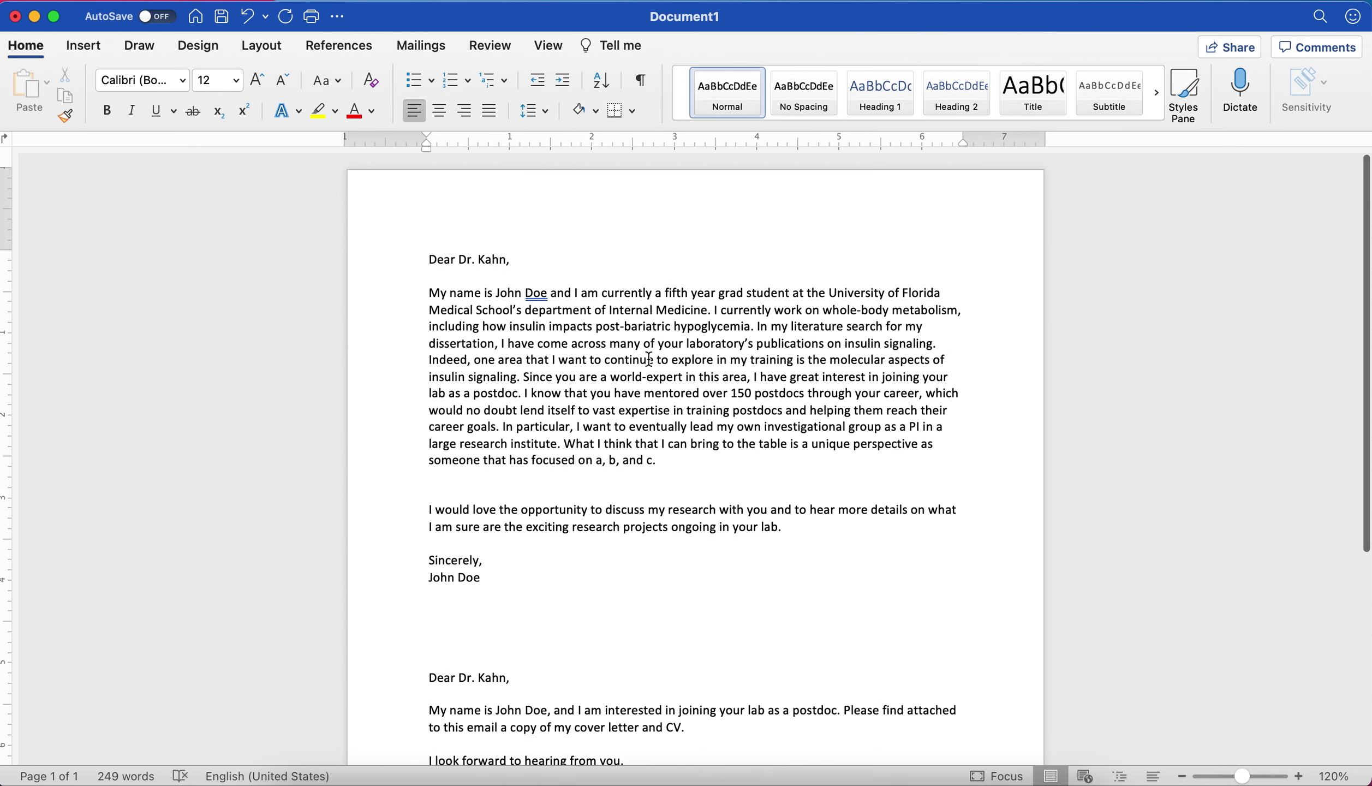
{"action": "left_click_drag", "start_coordinate": [429, 257], "coordinate": [498, 573]}
{"action": "scroll", "coordinate": [567, 587], "scroll_direction": "down", "scroll_amount": 3}
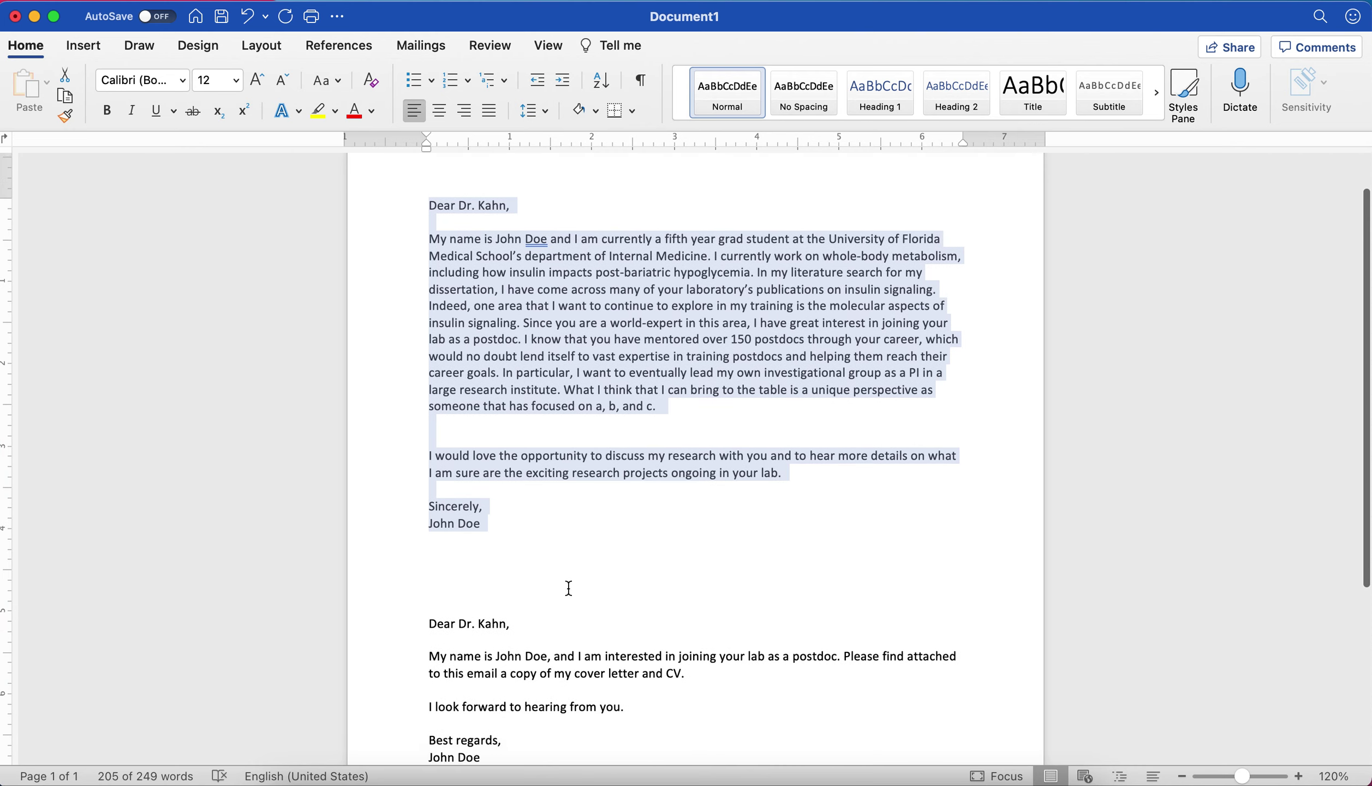
{"action": "left_click_drag", "start_coordinate": [491, 701], "coordinate": [444, 485]}
{"action": "key", "text": "BackSpace"}
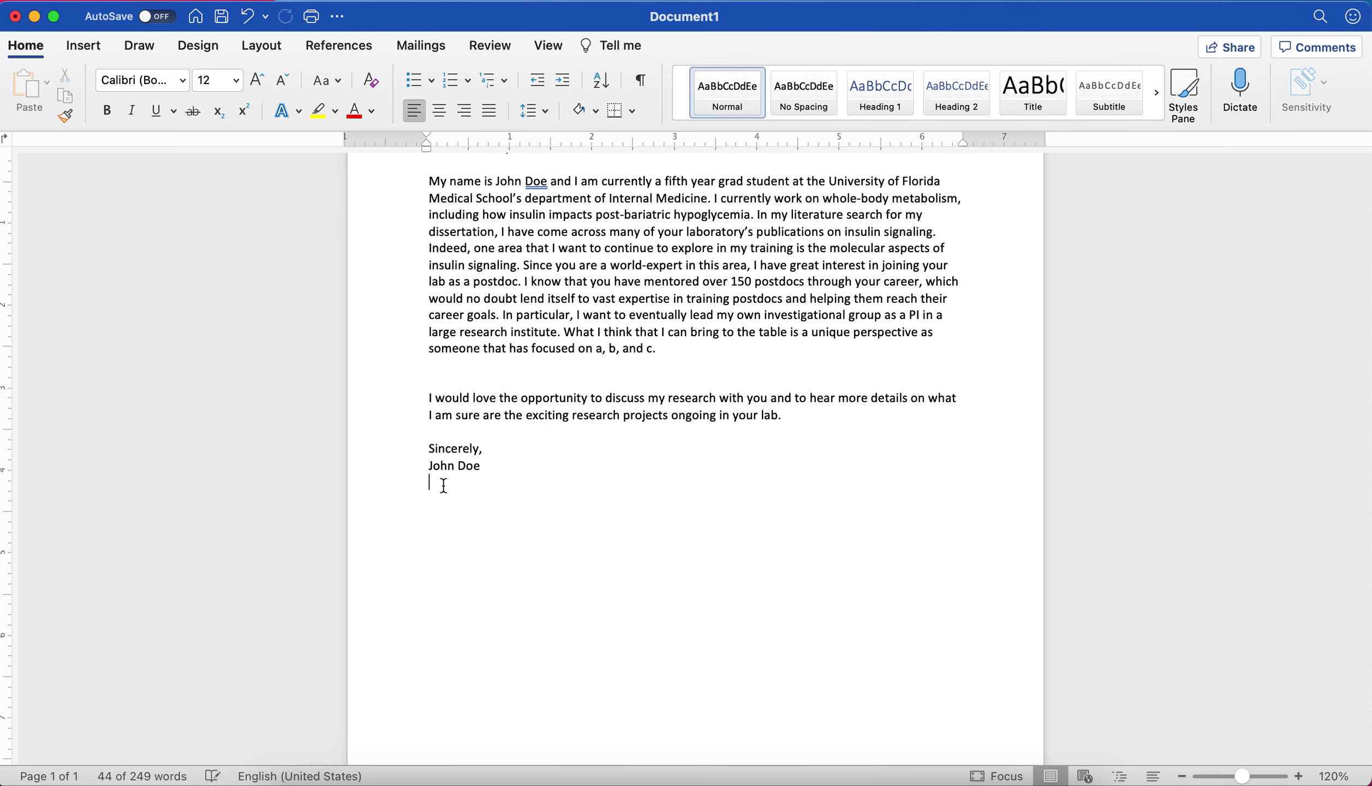
{"action": "scroll", "coordinate": [443, 486], "scroll_direction": "up", "scroll_amount": 2}
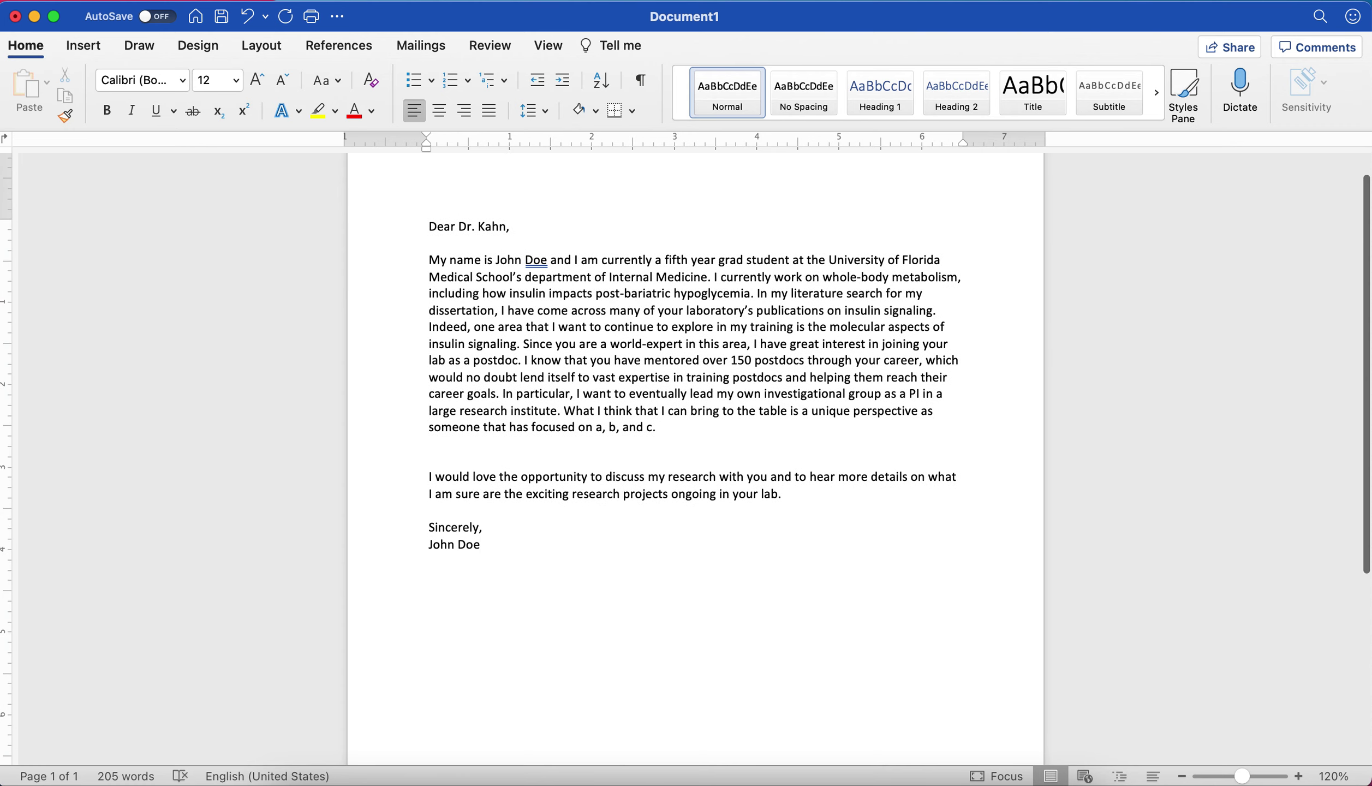
{"action": "scroll", "coordinate": [686, 448], "scroll_direction": "up", "scroll_amount": 1}
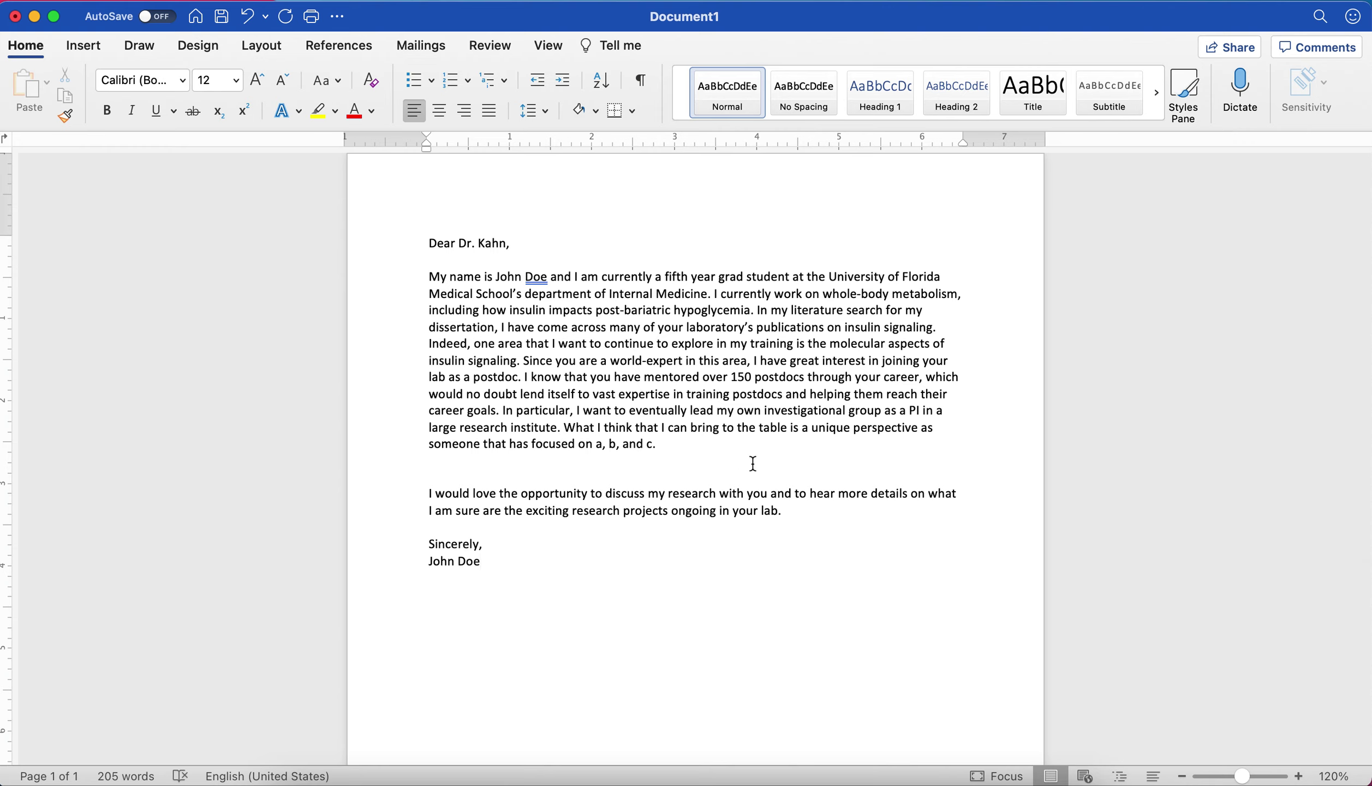
Step: Append 'Please find attached to this email a copy of my CV.' after 'and c.' in the first body paragraph
{"action": "left_click", "coordinate": [673, 442]}
{"action": "type", "text": "Please find attached to this email a copy"}
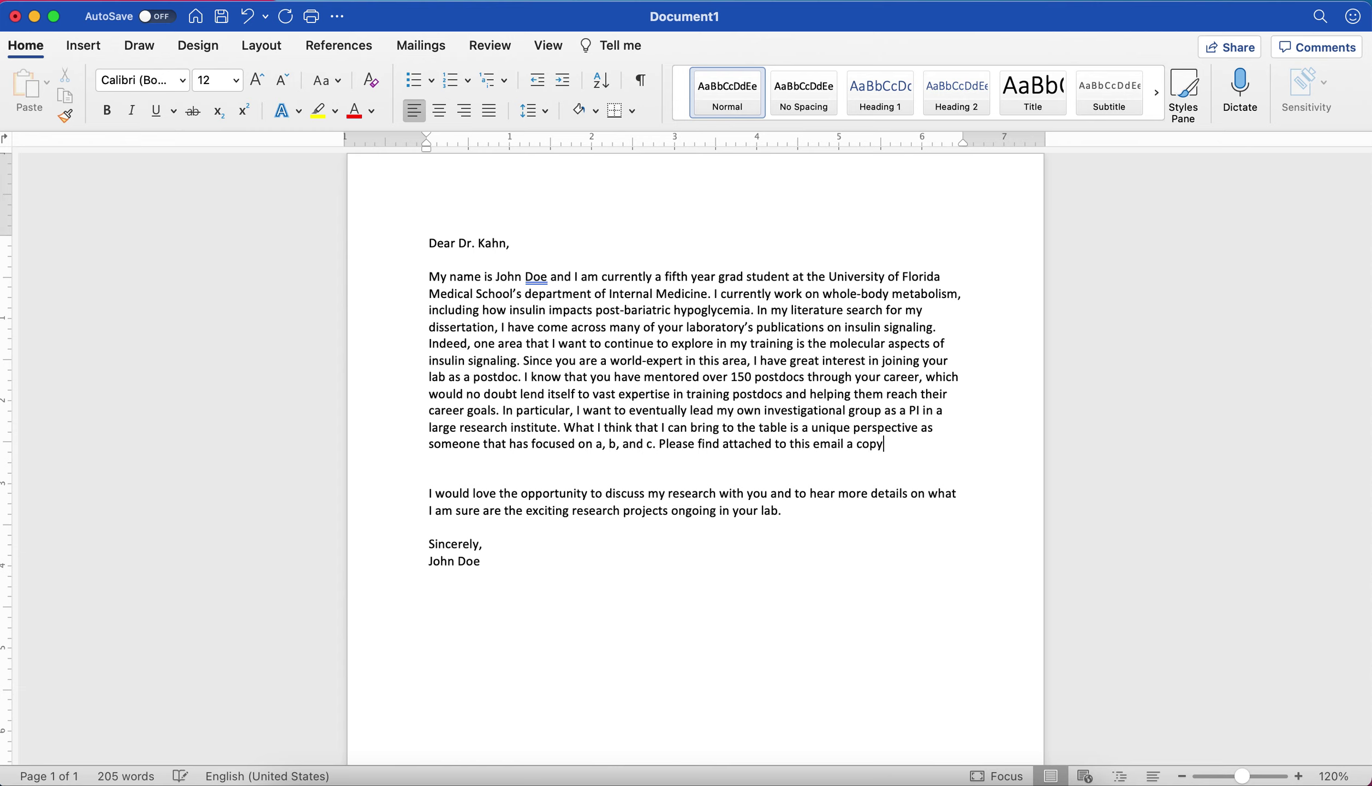
{"action": "type", "text": " of my CV."}
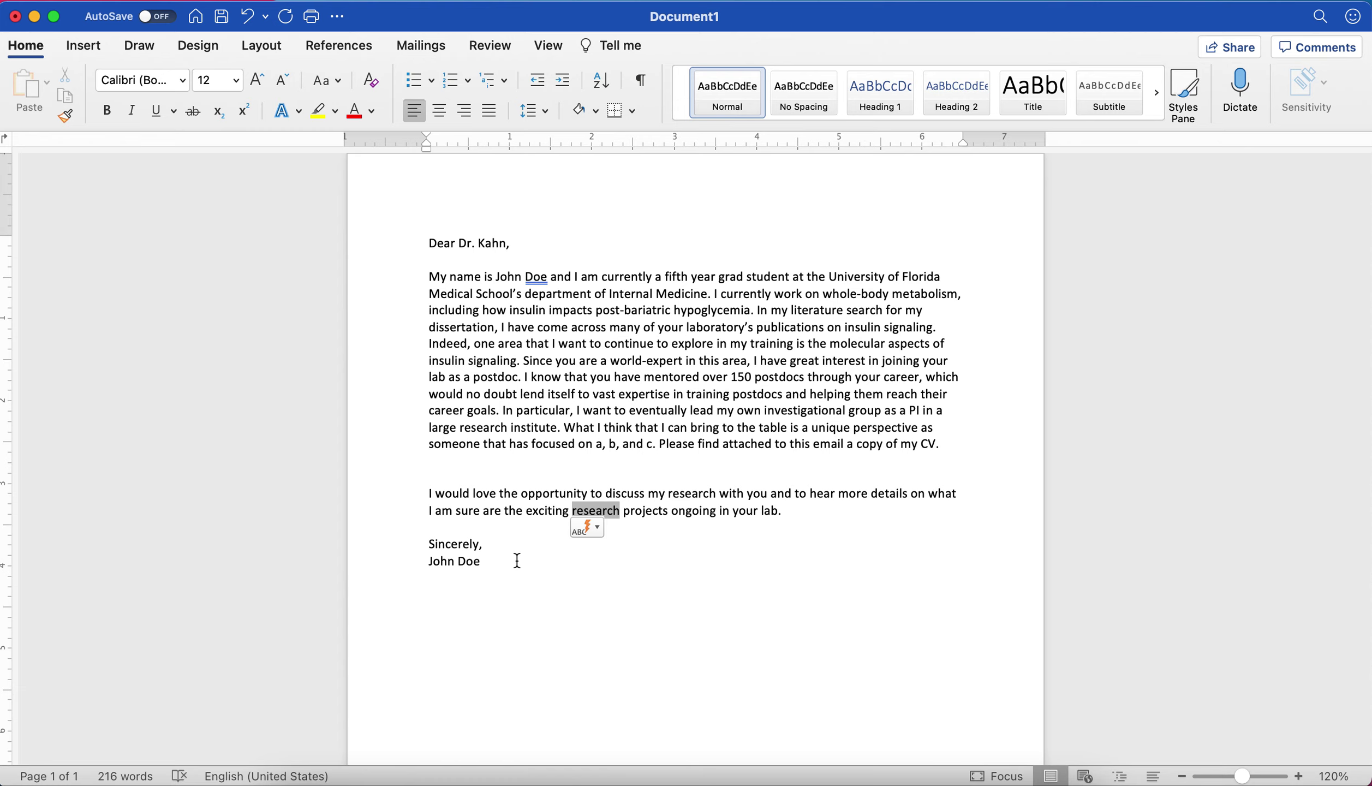
{"action": "key", "text": "Return"}
{"action": "key", "text": "Return"}
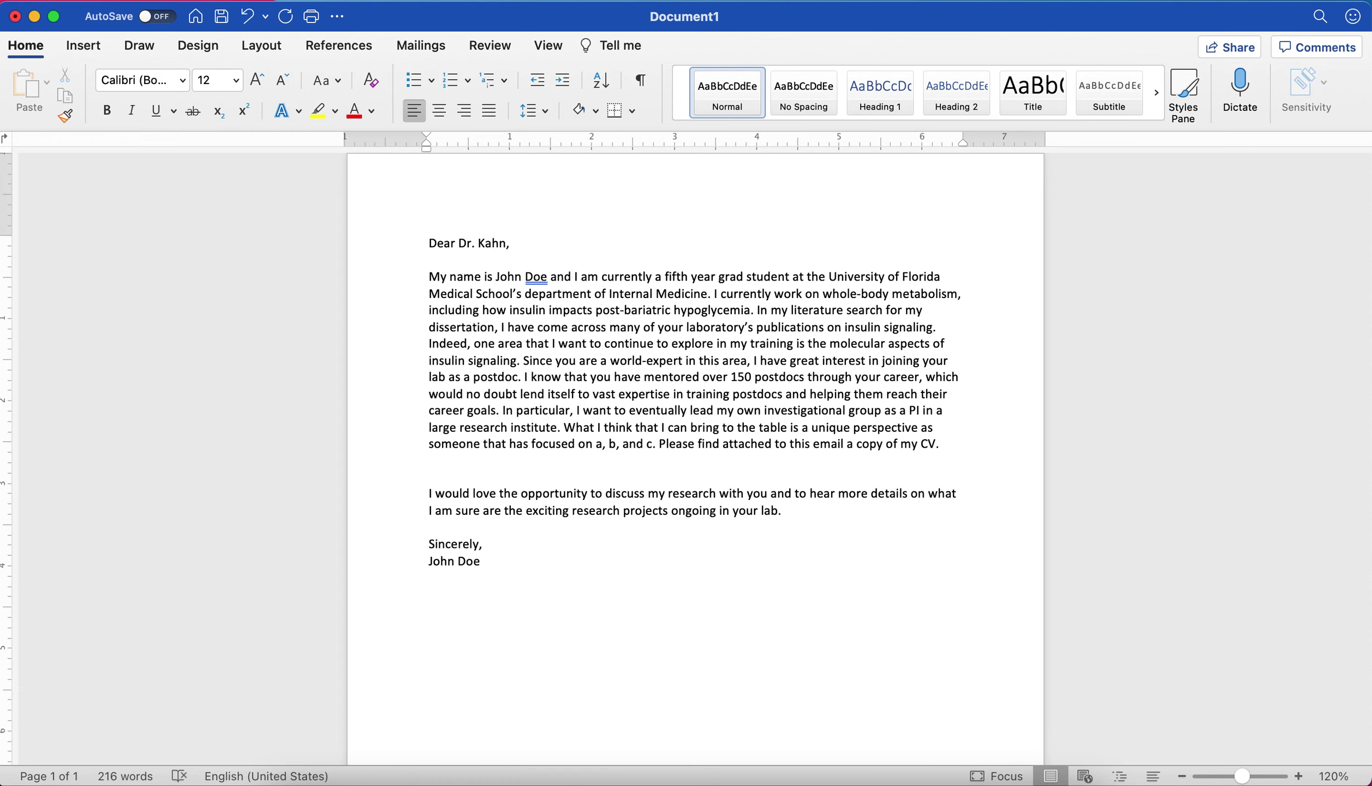
Step: List 'Postdoc position inquiry', 'Application for postdoc position' and 'Interested in joining your lab' below the signature
{"action": "type", "text": "Postdoc "}
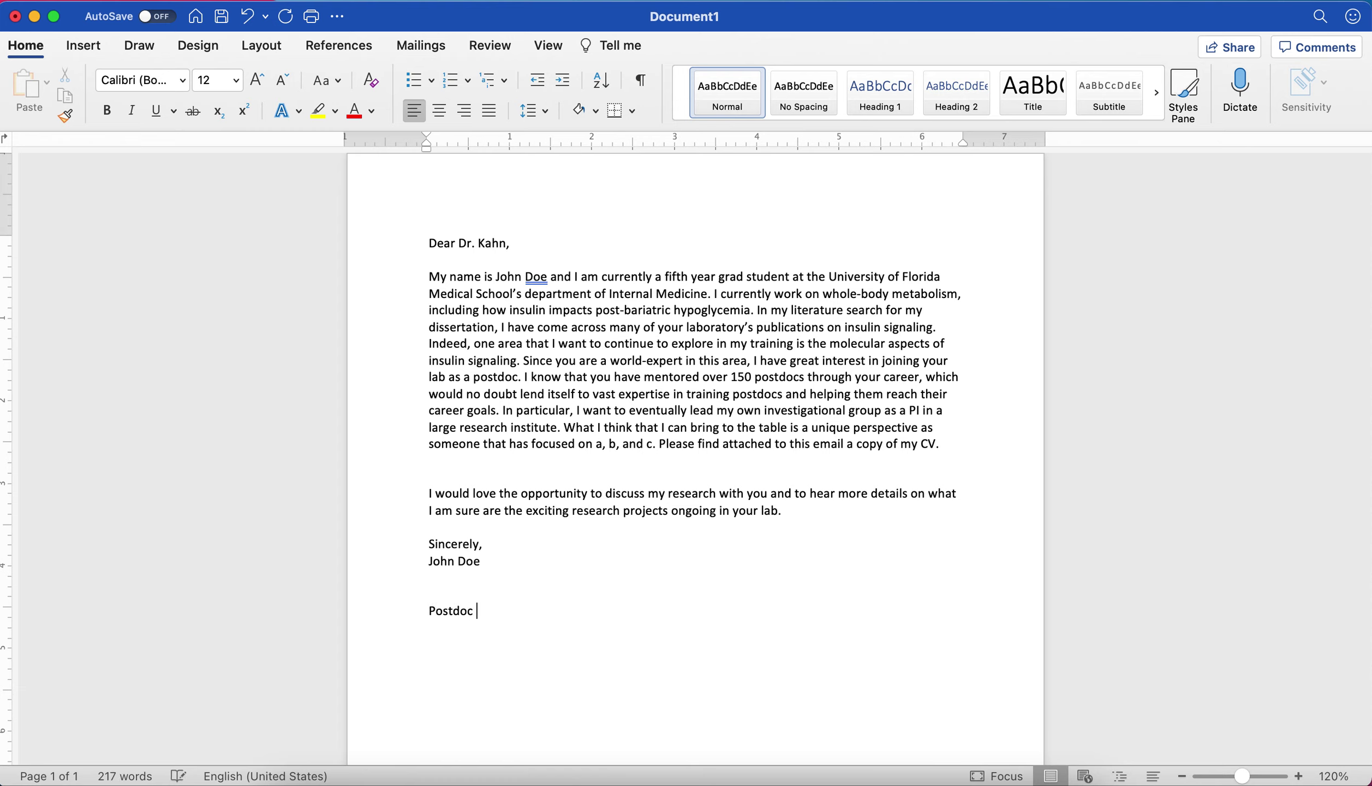
{"action": "type", "text": "position inquiry"}
{"action": "key", "text": "Return"}
{"action": "key", "text": "Return"}
{"action": "type", "text": "APp"}
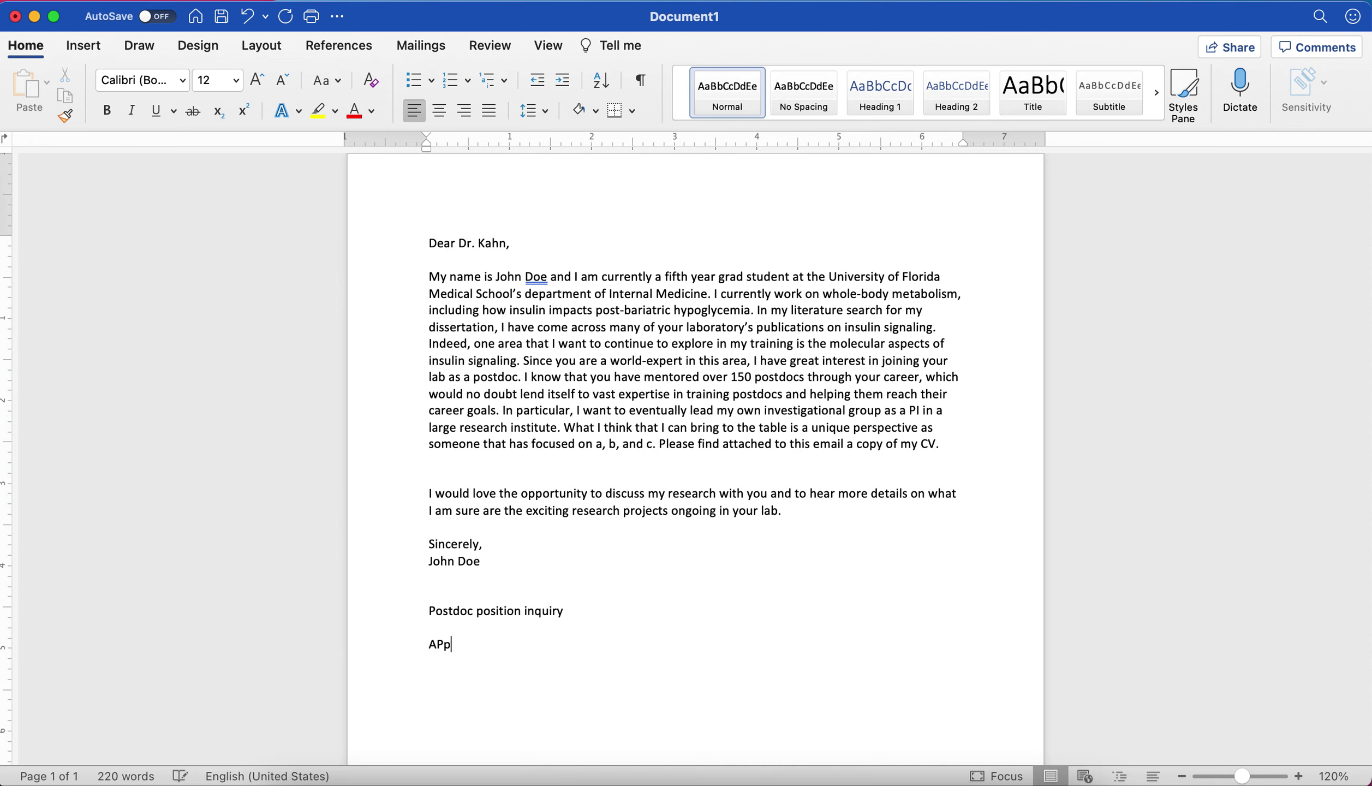
{"action": "key", "text": "BackSpace"}
{"action": "type", "text": "pplication for postdoc position"}
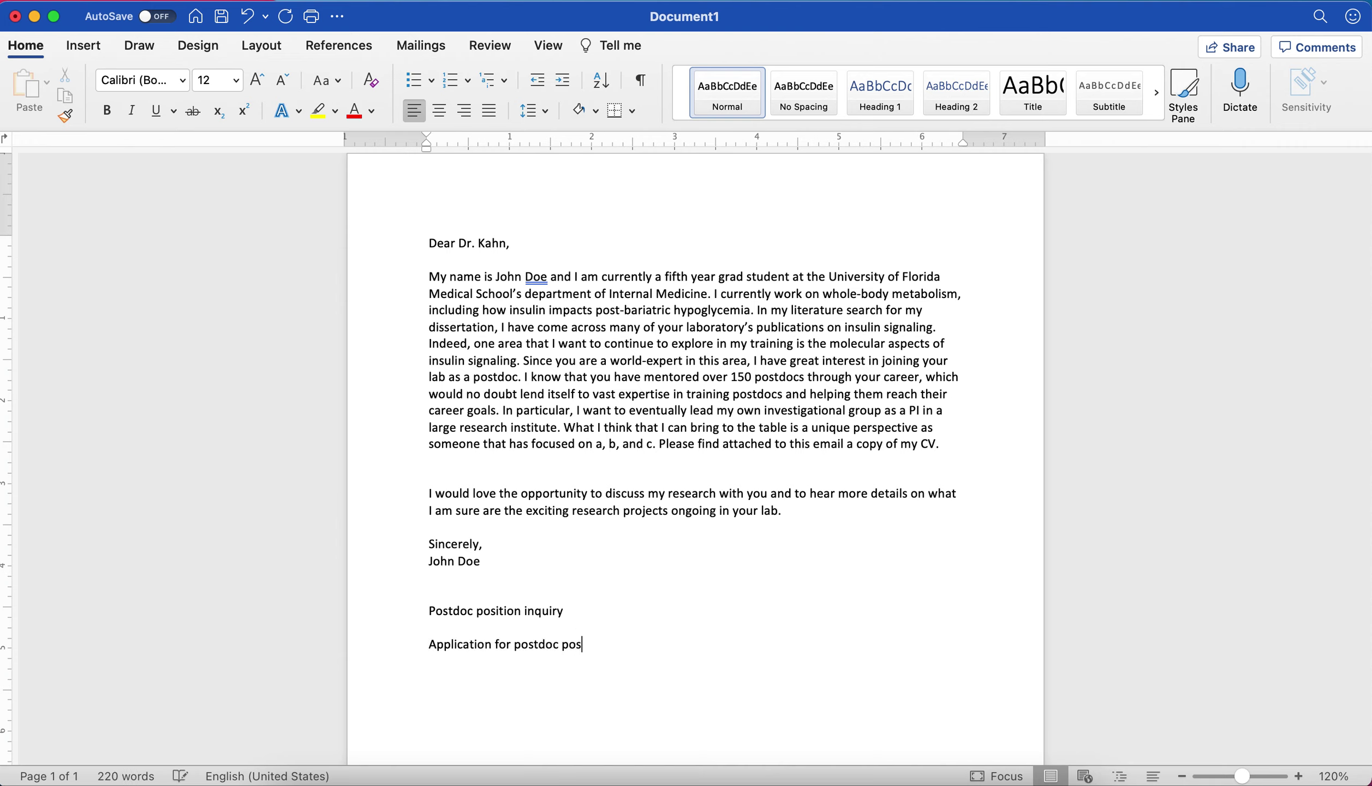
{"action": "key", "text": "Return"}
{"action": "key", "text": "Return"}
{"action": "type", "text": "Interested in joining your l"}
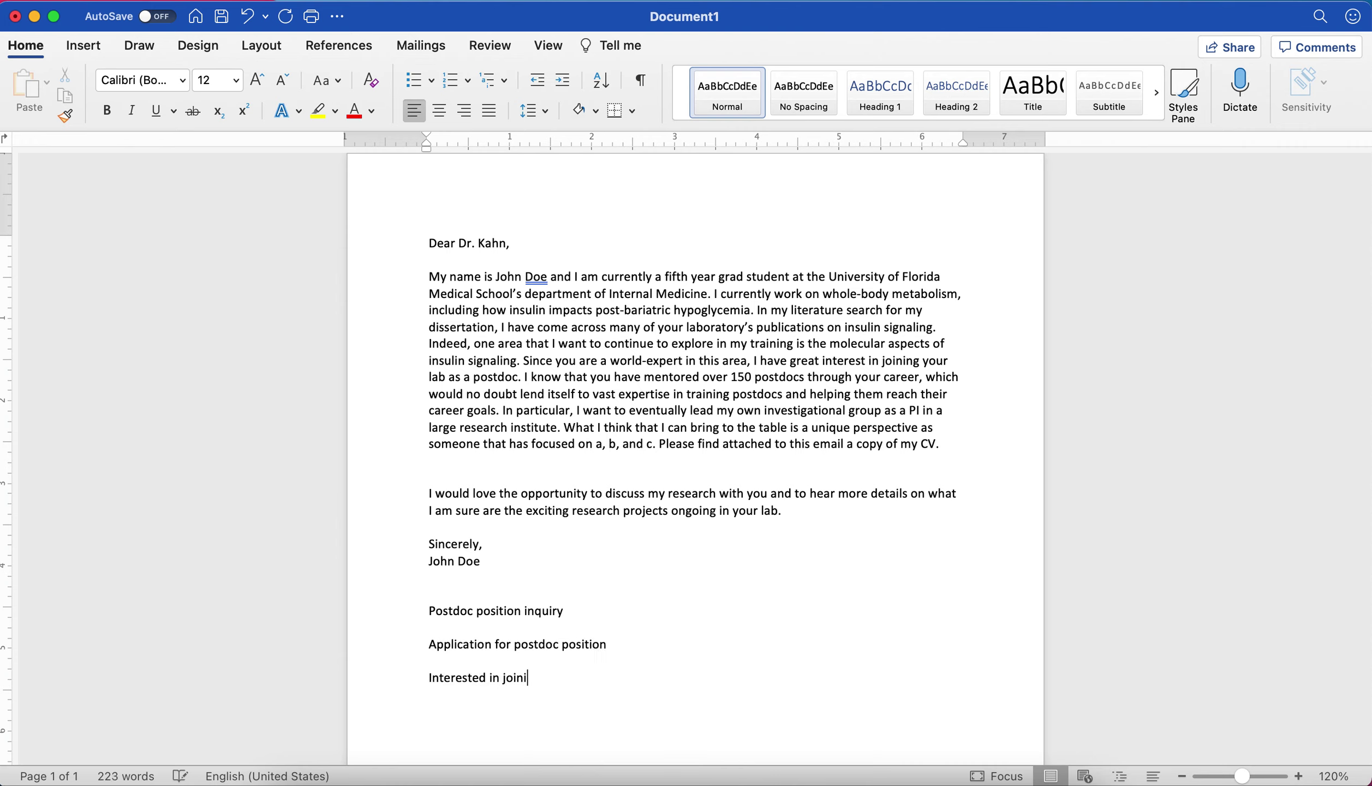
{"action": "type", "text": "ab"}
{"action": "left_click_drag", "start_coordinate": [430, 277], "coordinate": [939, 444]}
{"action": "left_click", "coordinate": [951, 444]}
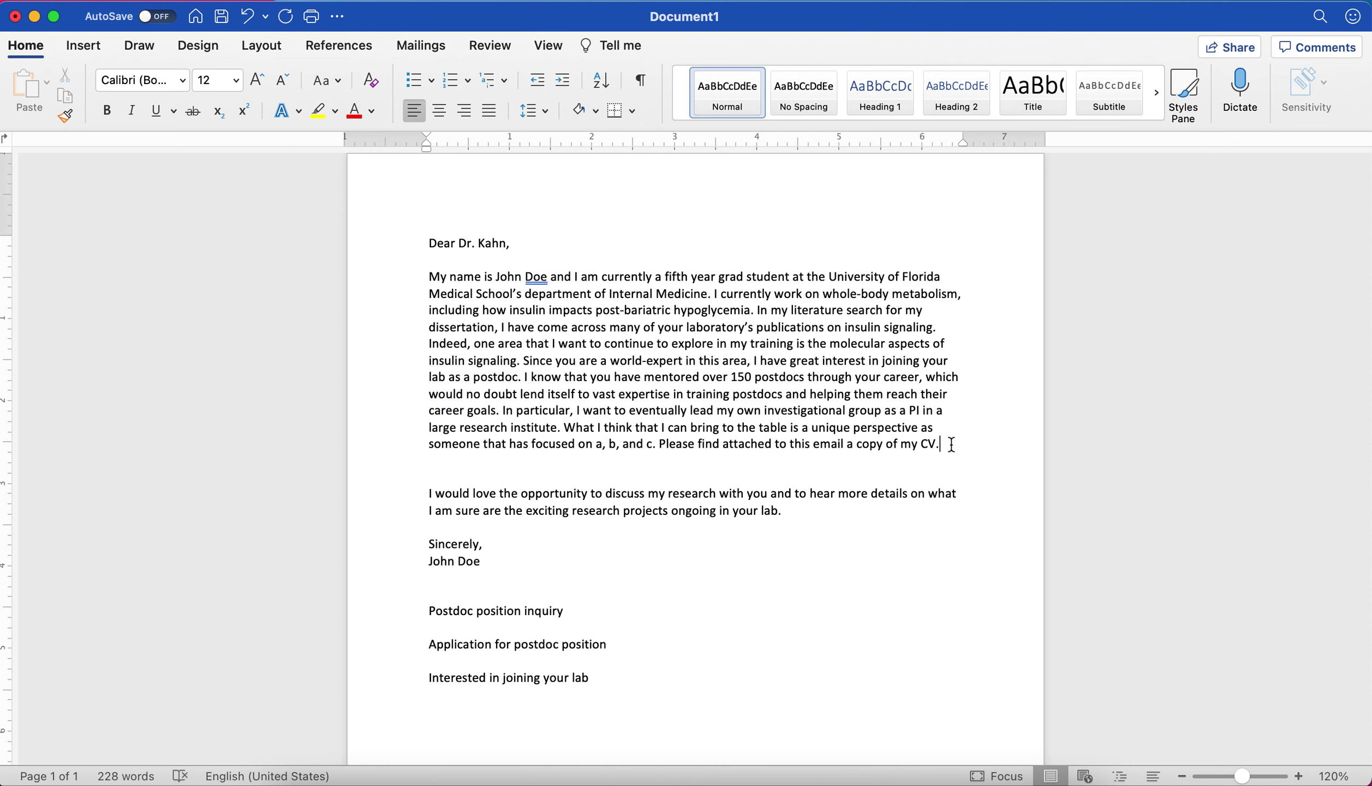